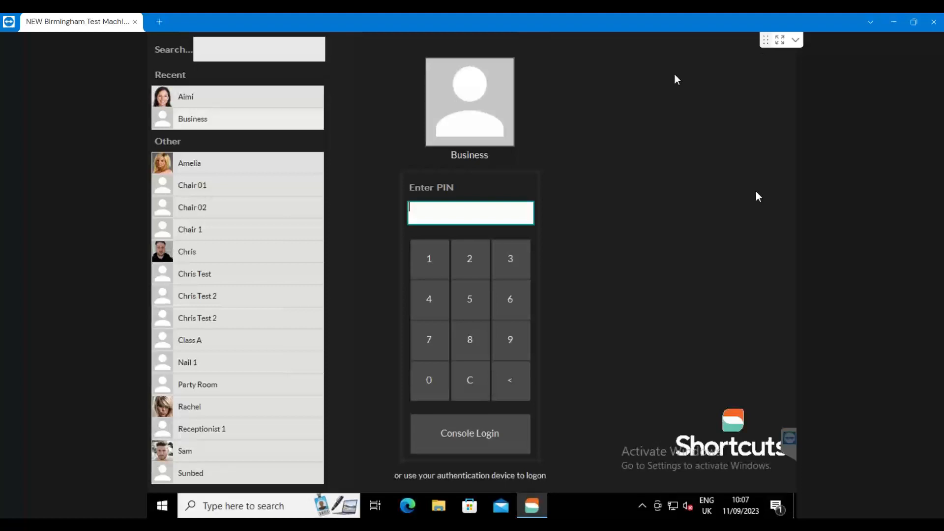
Log in with the Business account's PIN and open the payment types setup in the configuration.
text(****)
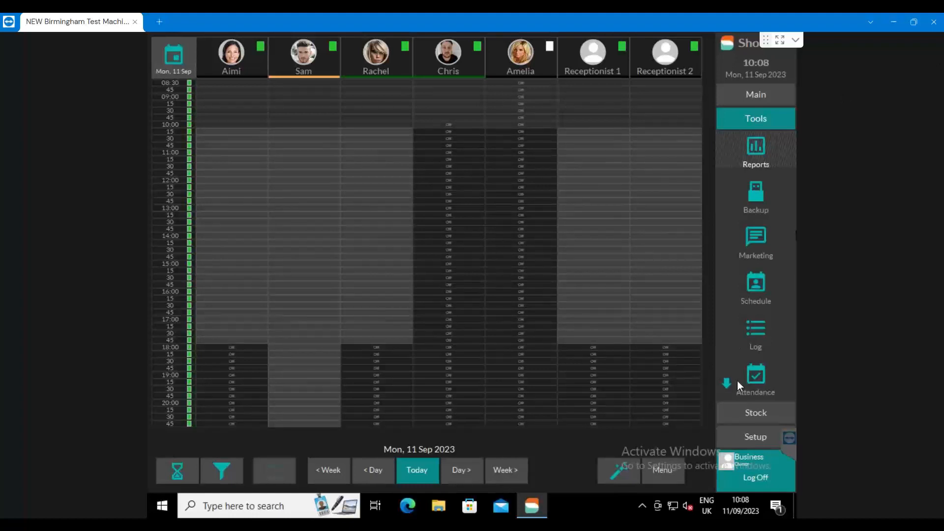
click(752, 436)
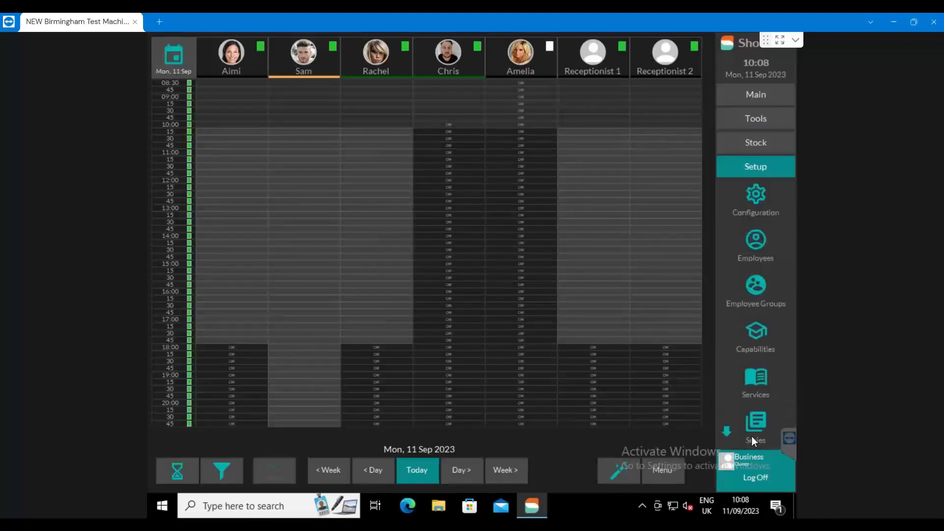
click(755, 193)
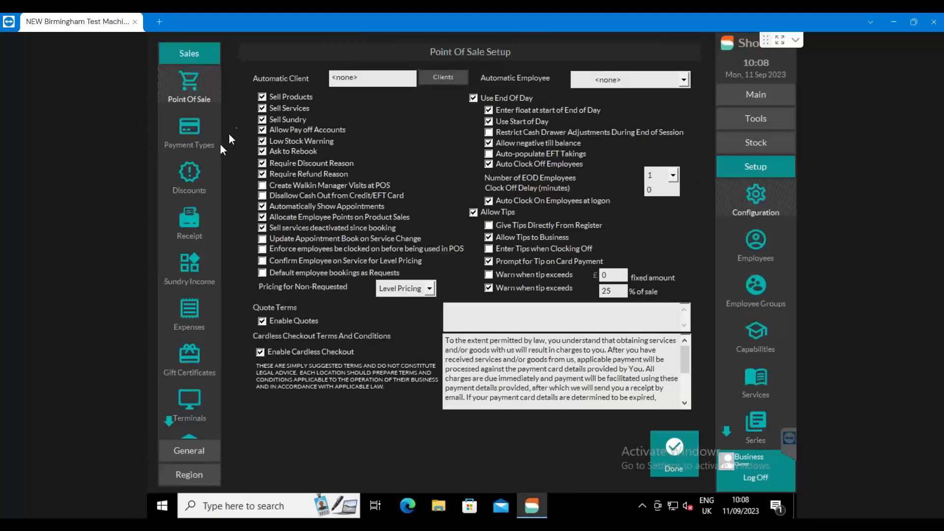
click(194, 126)
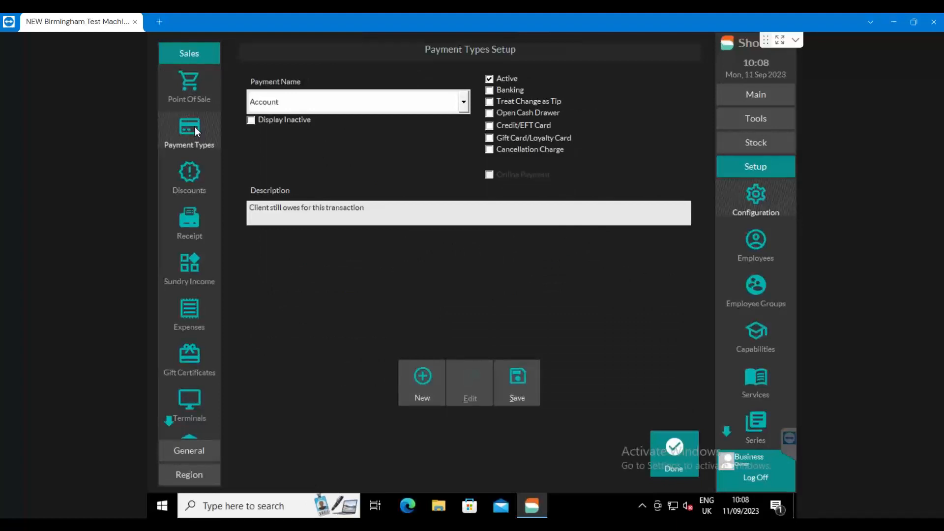
Review the list of existing payment types, including those further down, and close it without changing the selection.
click(465, 108)
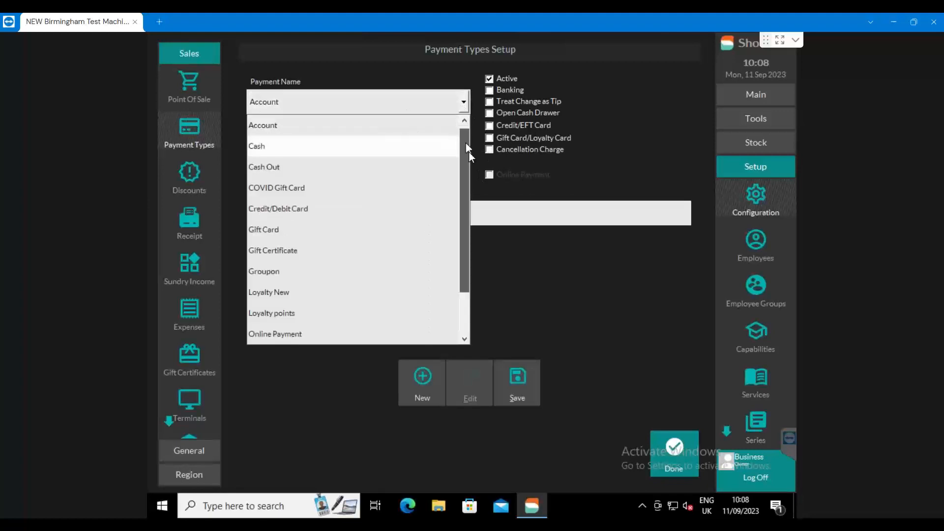
drag(468, 152, 468, 229)
scroll(428, 127, up, 1)
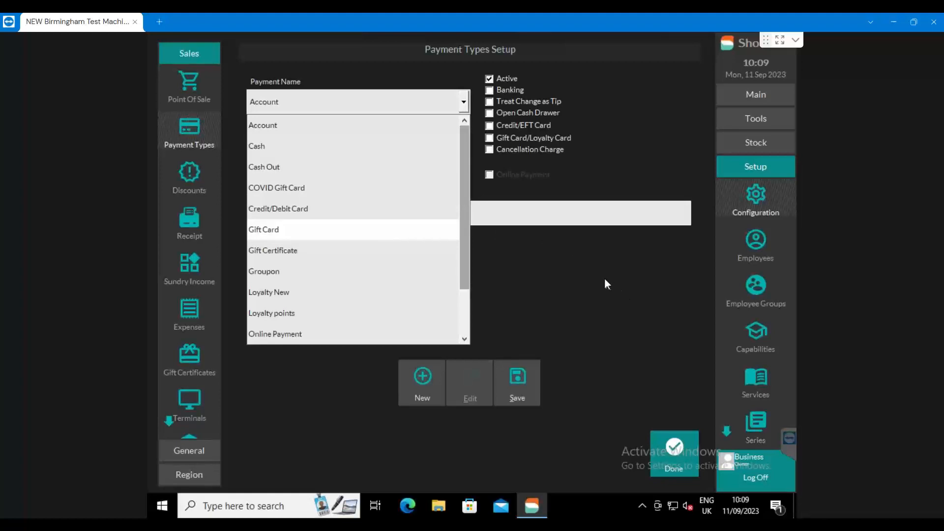
click(593, 270)
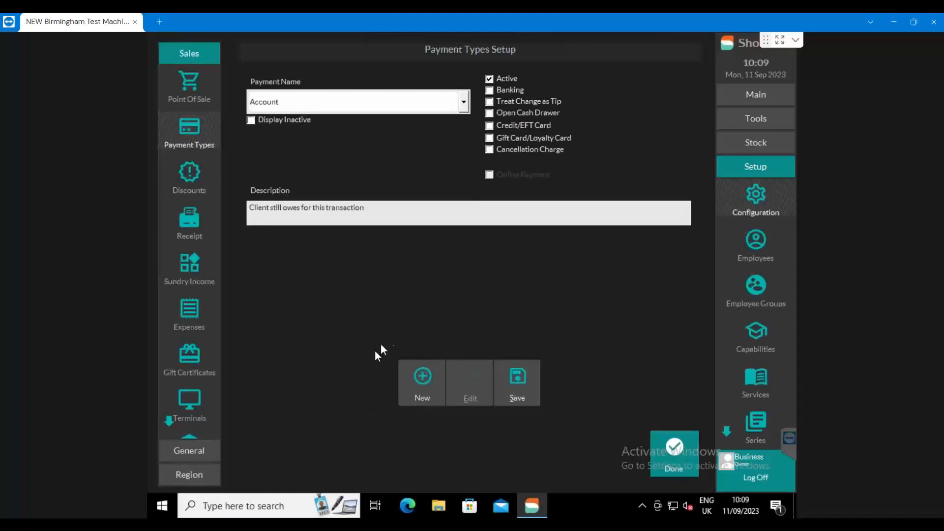
Create a new payment type named Bank Transfer.
click(422, 376)
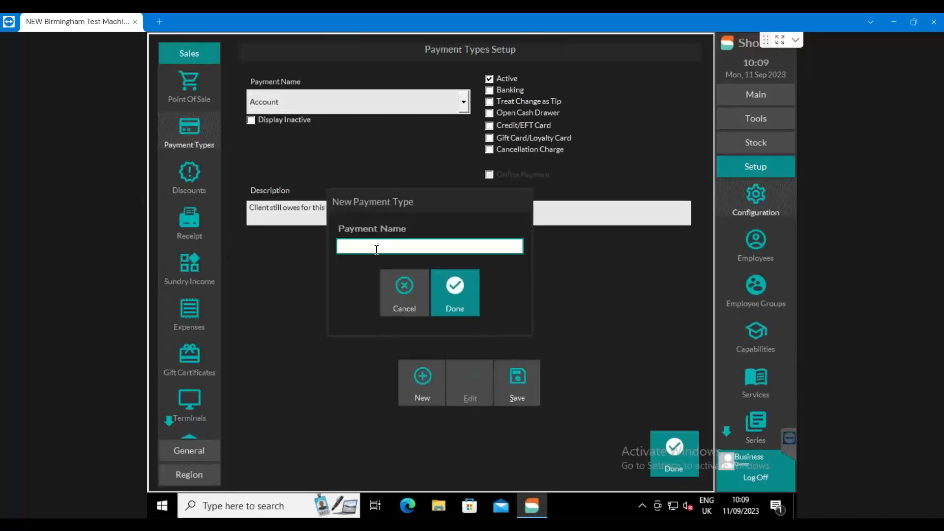
text(Bank Transfer)
drag(396, 251, 331, 250)
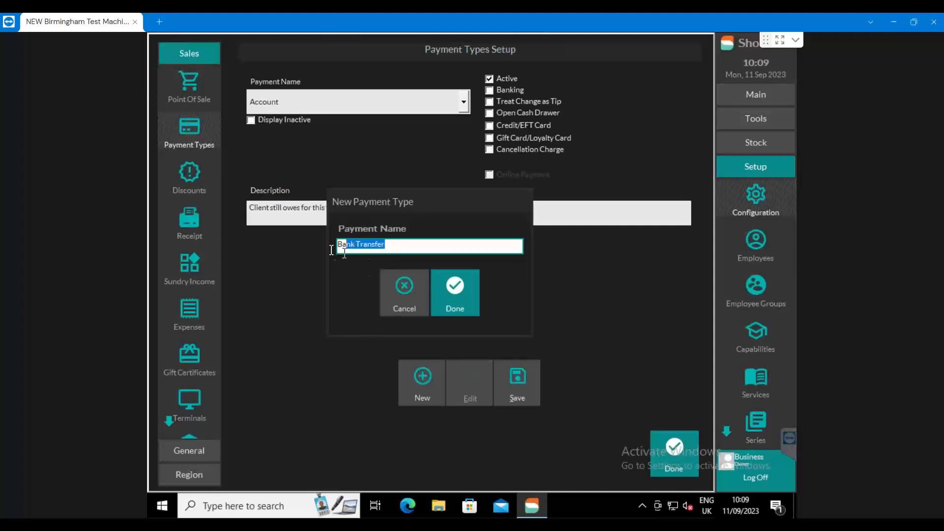
click(462, 297)
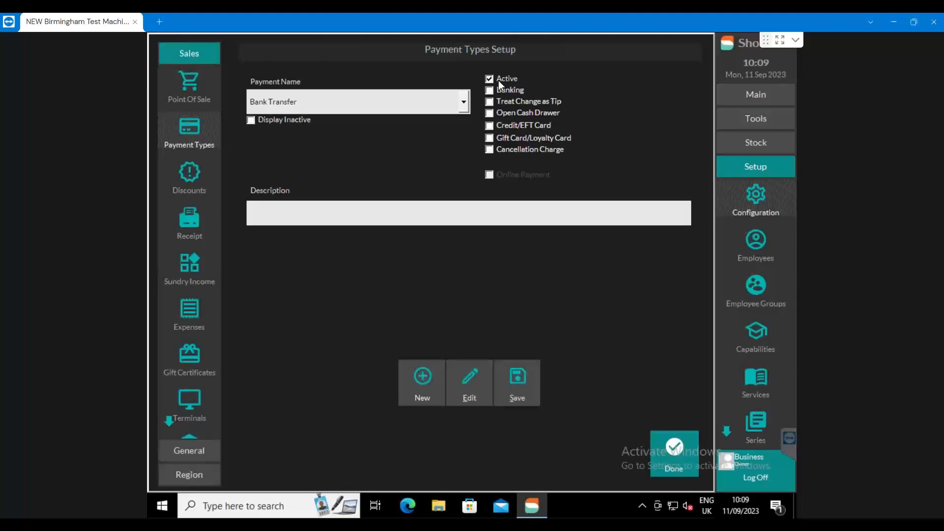
Toggle the Banking option for the Bank Transfer payment type and leave the configuration, acknowledging the restart notice.
click(491, 91)
click(489, 92)
click(495, 90)
click(680, 456)
click(606, 272)
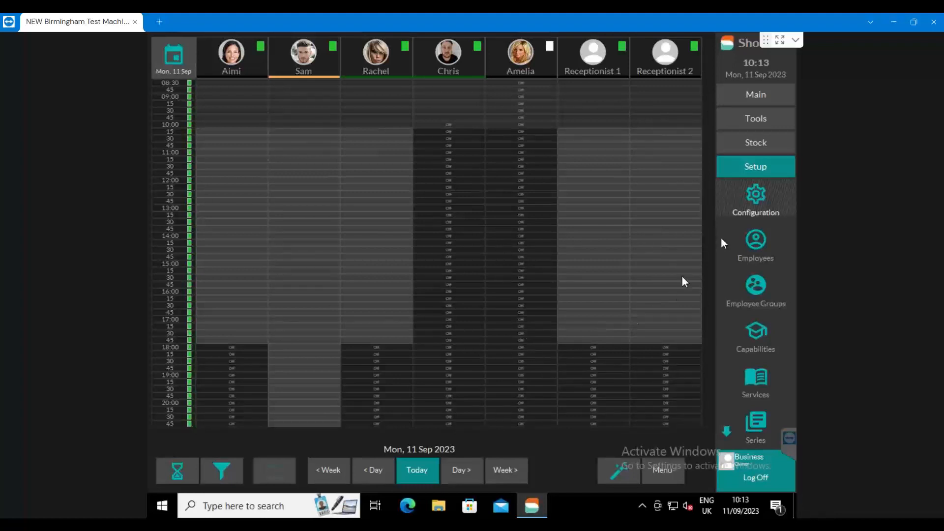
Open the discount reasons setup in the configuration and look through the list of existing reasons.
click(772, 172)
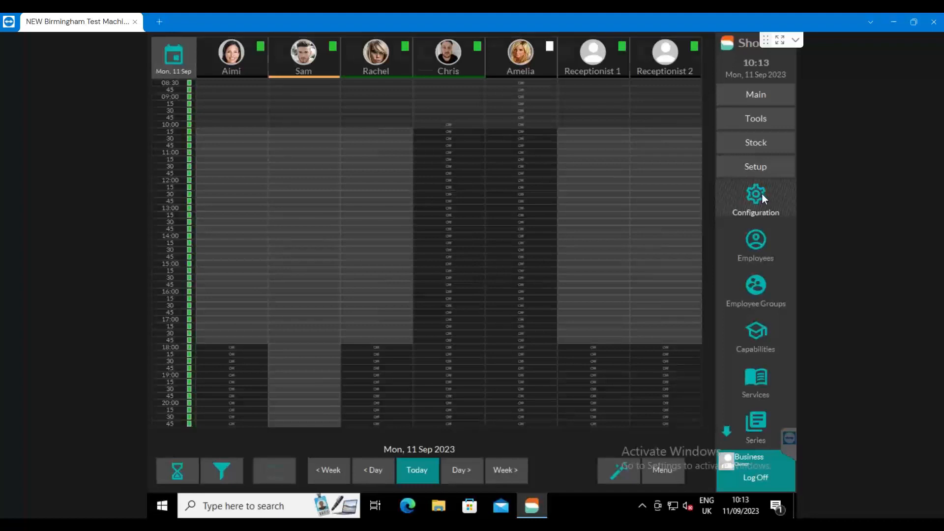
click(762, 195)
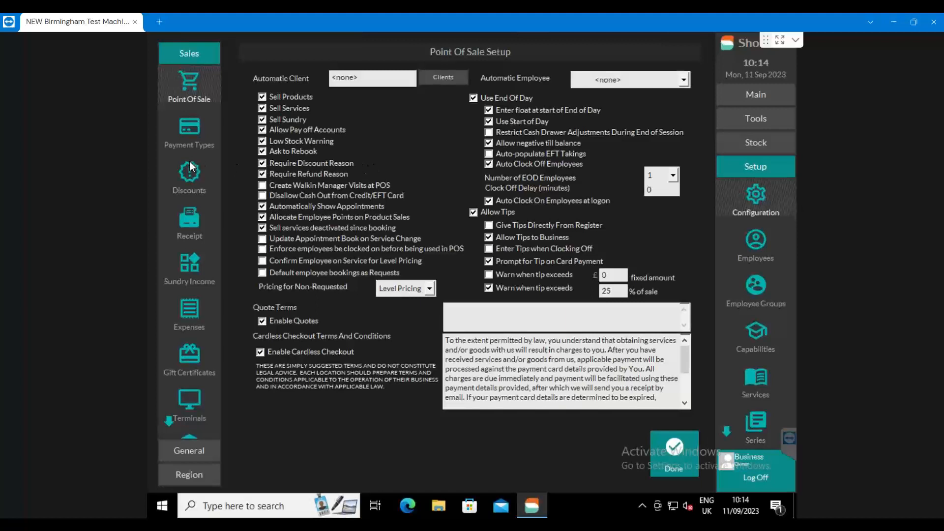
click(186, 180)
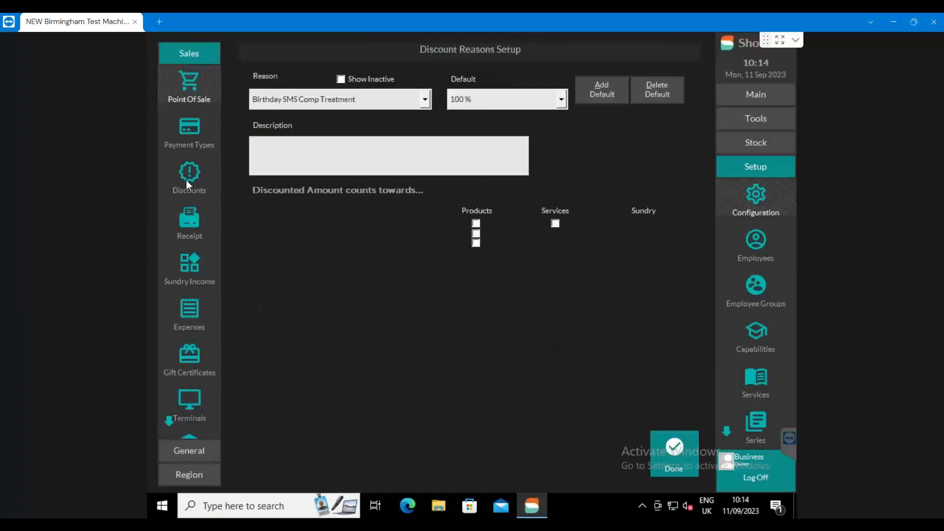
click(305, 99)
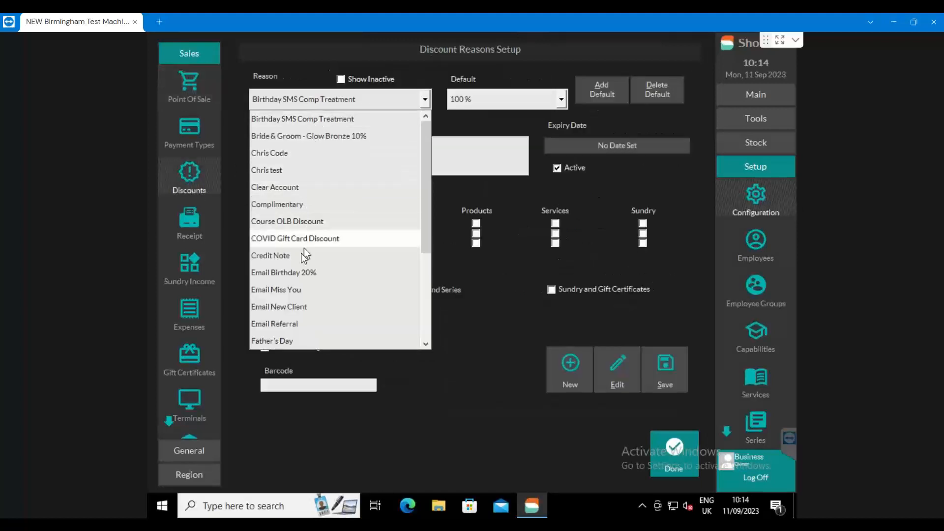
click(483, 324)
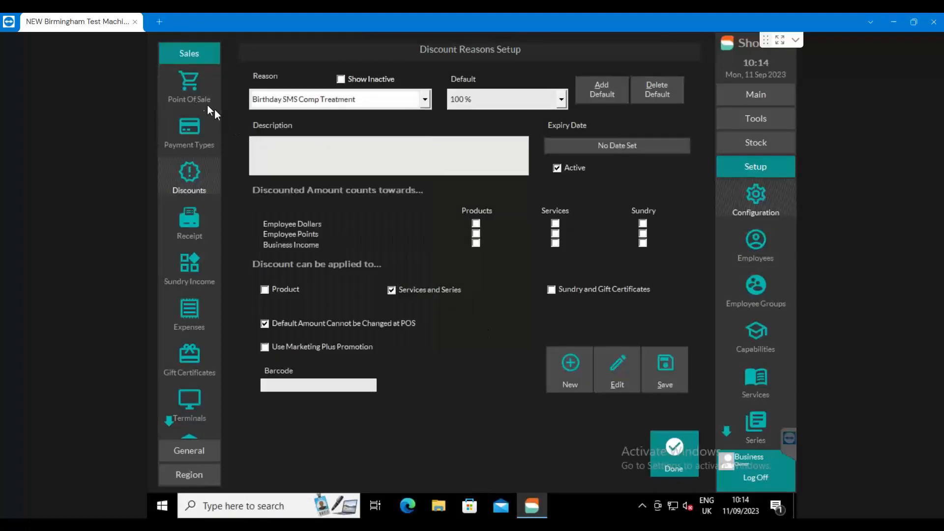
Toggle the percentage-of-sale tip warning in the point of sale setup and leave the configuration, acknowledging the restart notice.
click(190, 90)
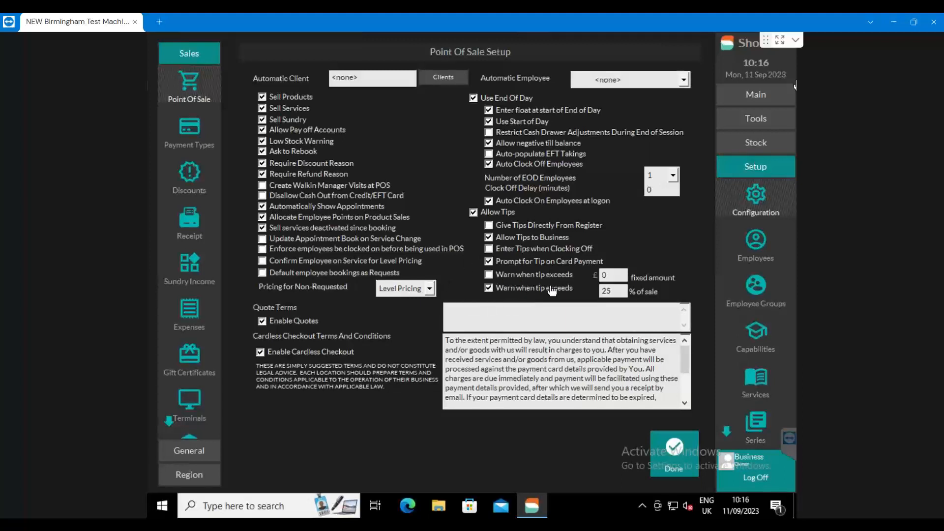
click(607, 276)
click(488, 288)
click(678, 449)
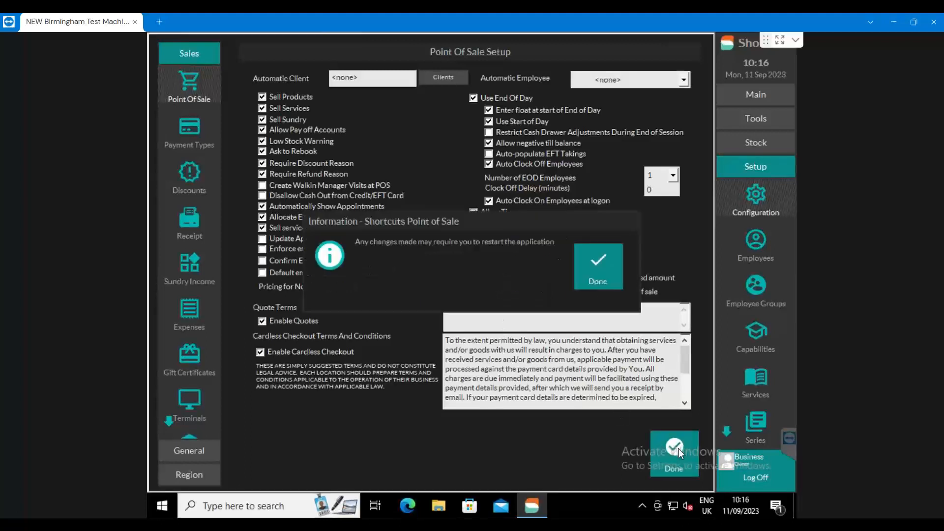
click(601, 275)
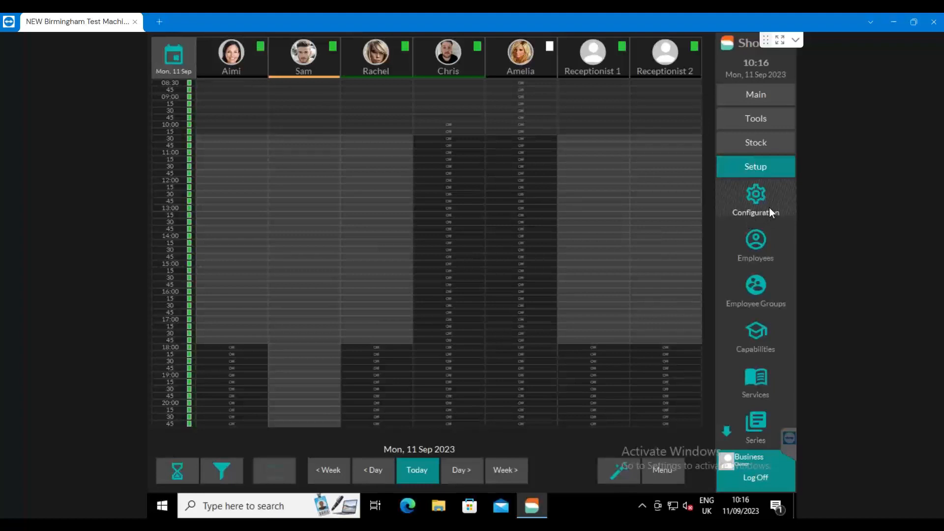
click(749, 99)
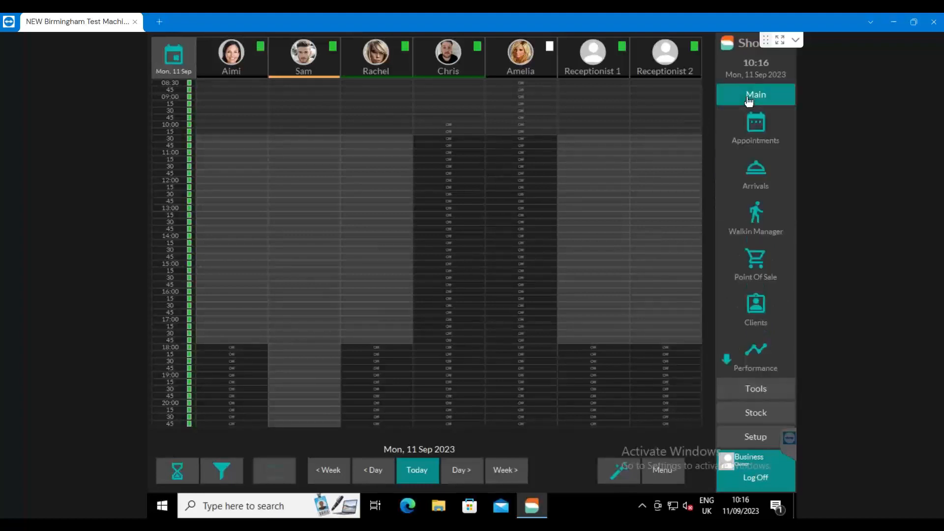
click(727, 359)
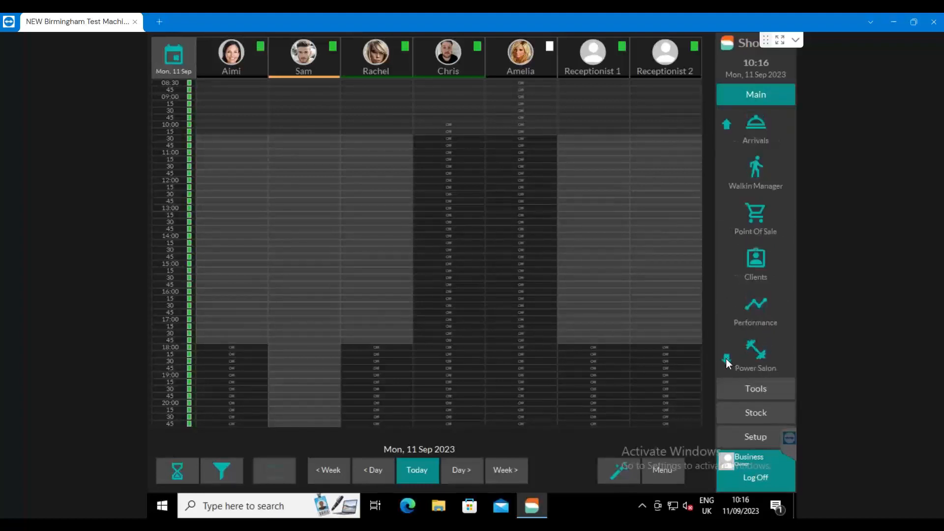
click(774, 347)
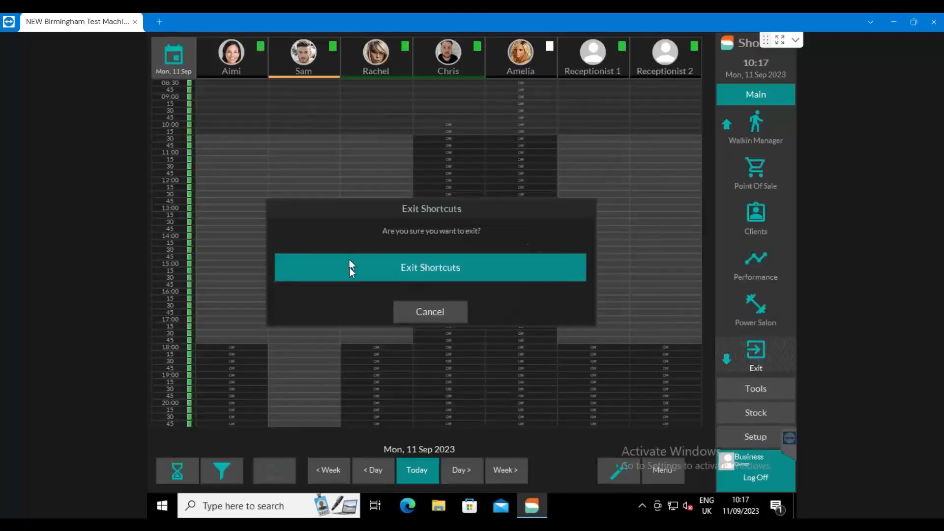
click(443, 312)
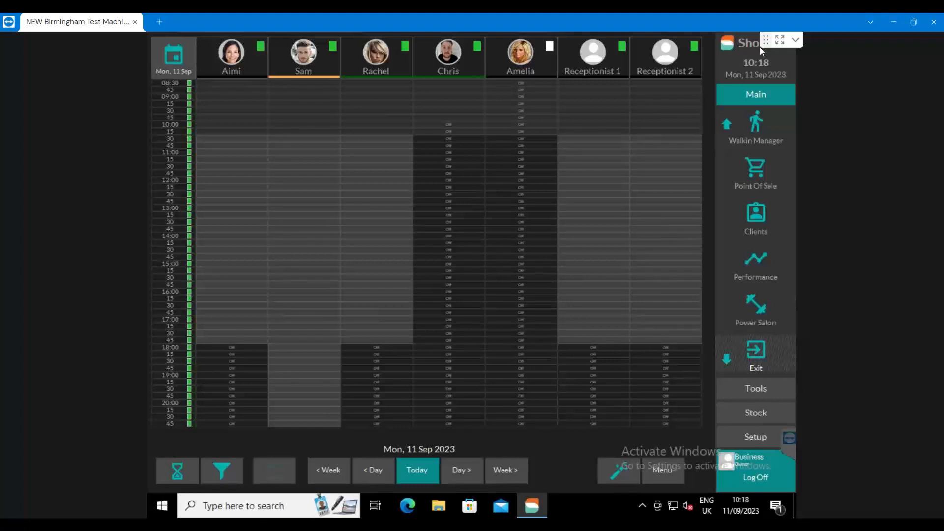
Search the clients by first name, select the matching client with the account credit and open their client history.
click(758, 213)
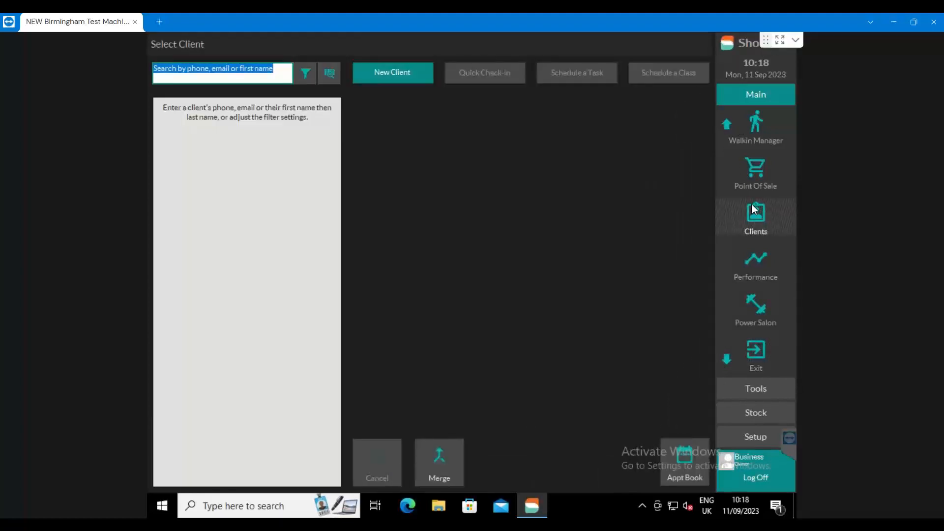
text(chris)
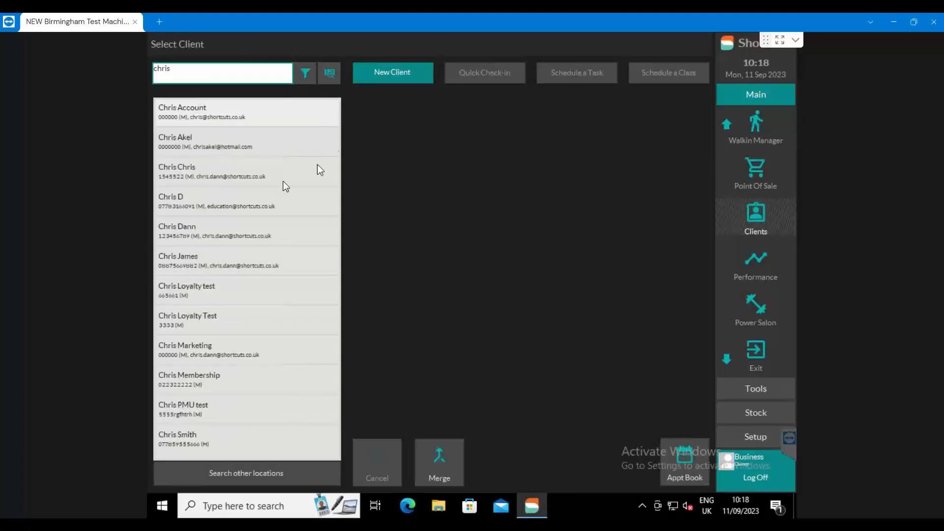
click(232, 171)
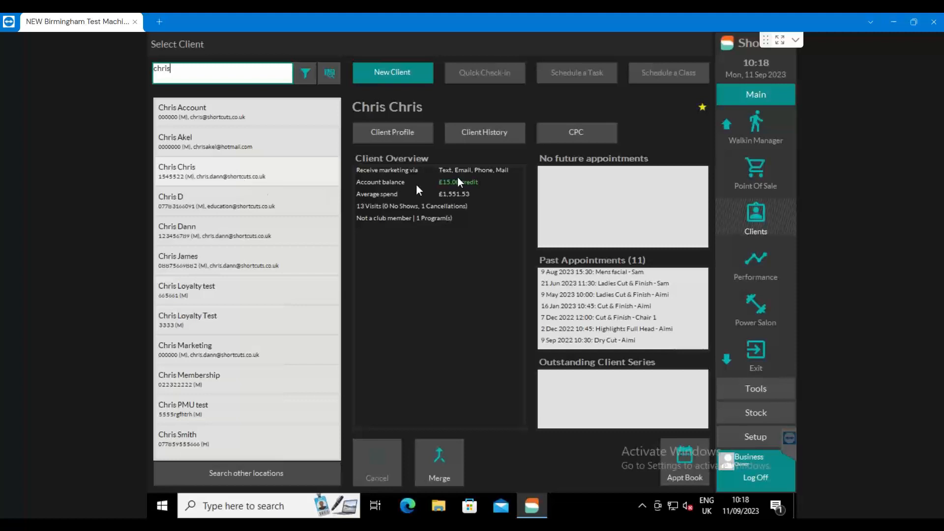
click(490, 132)
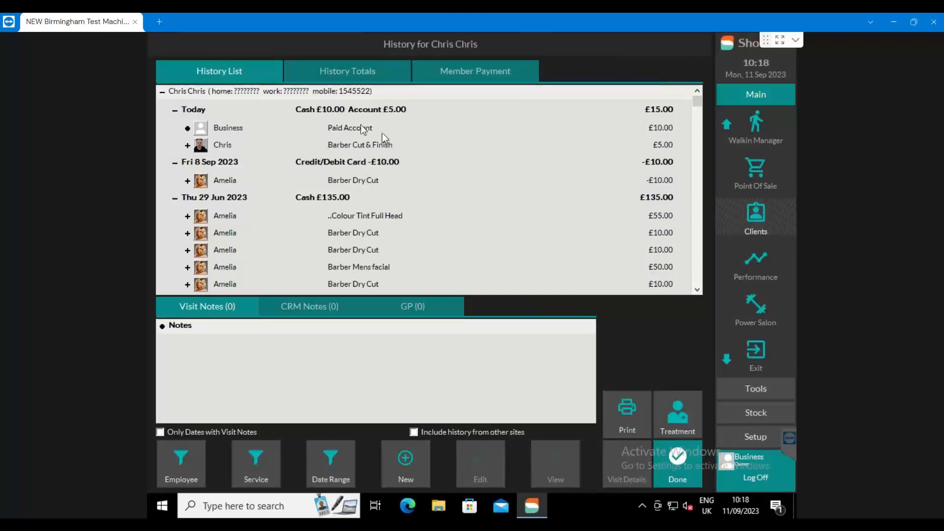
Refund today's Barber Cut & Finish from the client's history and acknowledge its transfer to the point of sale.
click(371, 144)
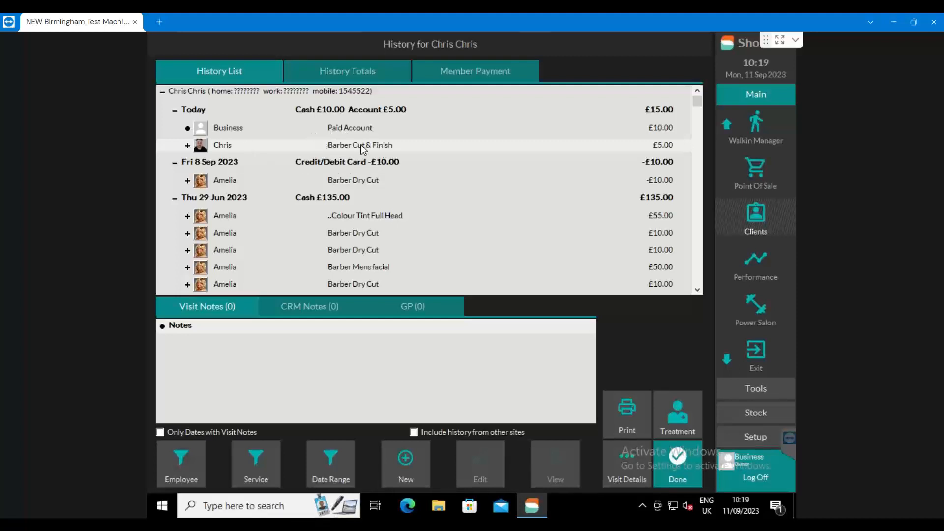
right_click(358, 144)
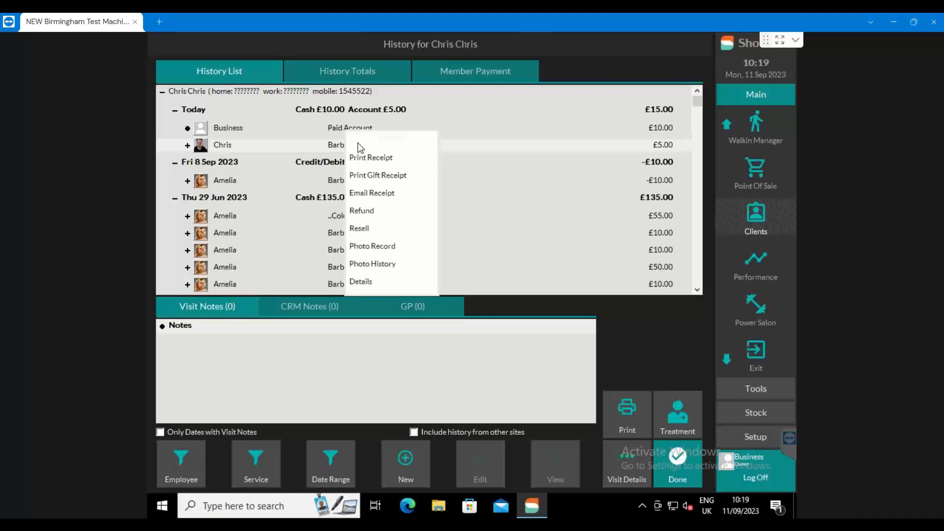
click(364, 213)
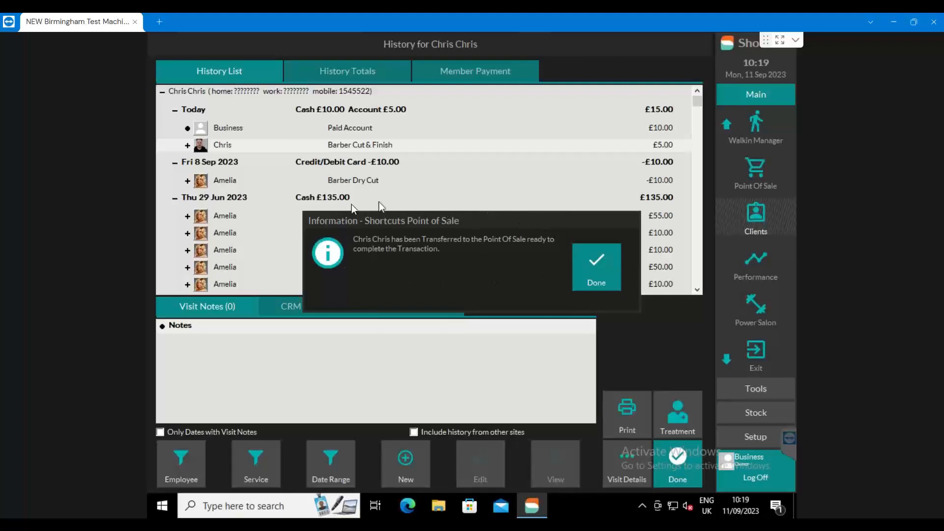
click(590, 261)
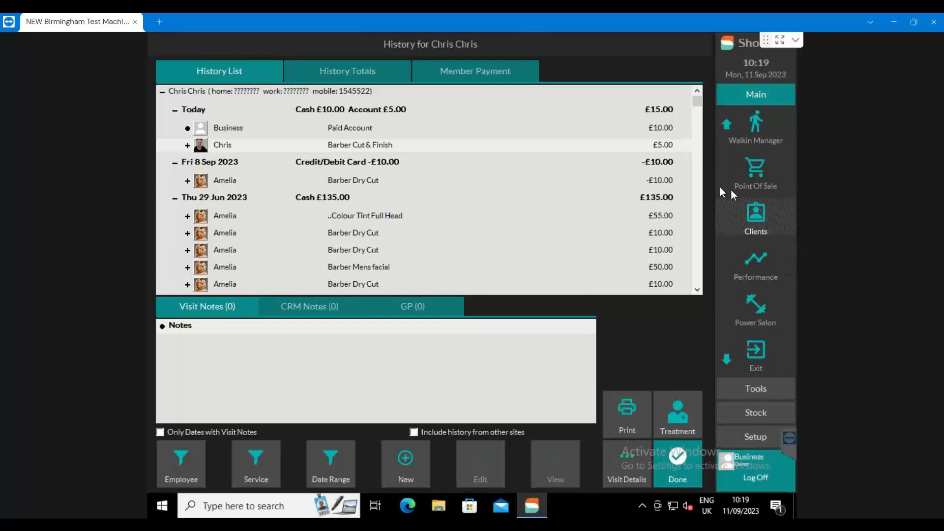
Complete the Barber Cut & Finish refund in the point of sale, refunding to Cash with reason Other and no receipt.
click(760, 170)
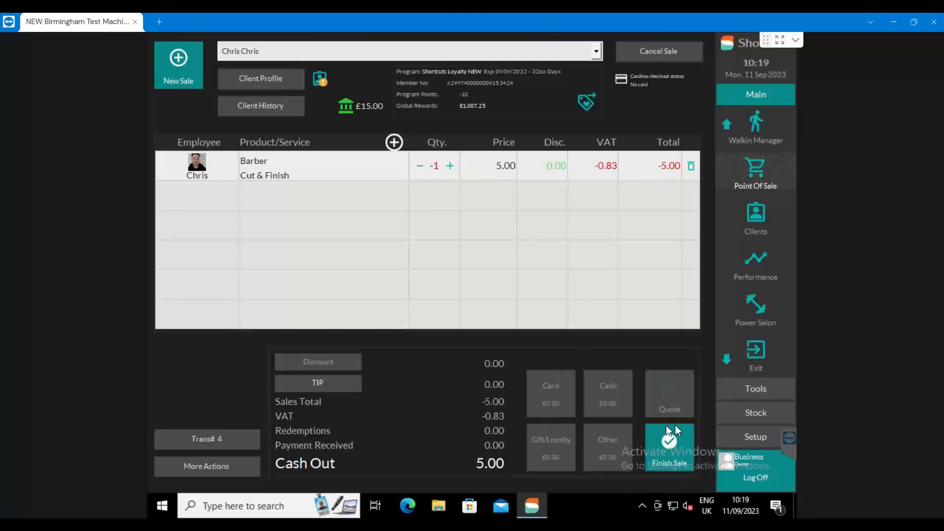
click(656, 442)
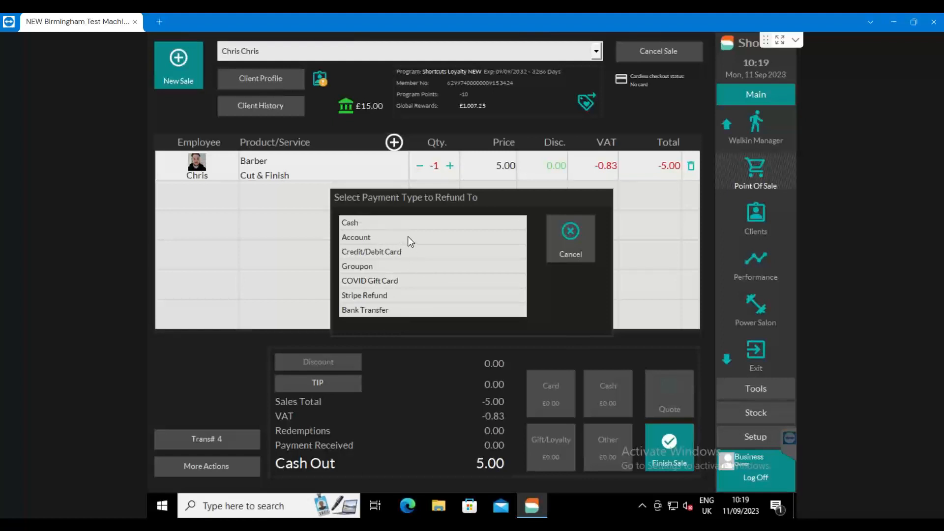
click(356, 223)
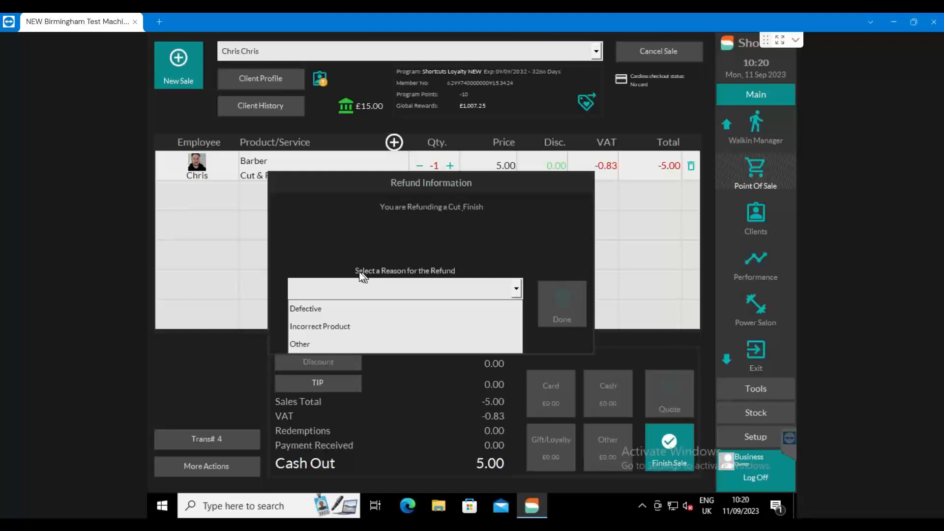
click(308, 344)
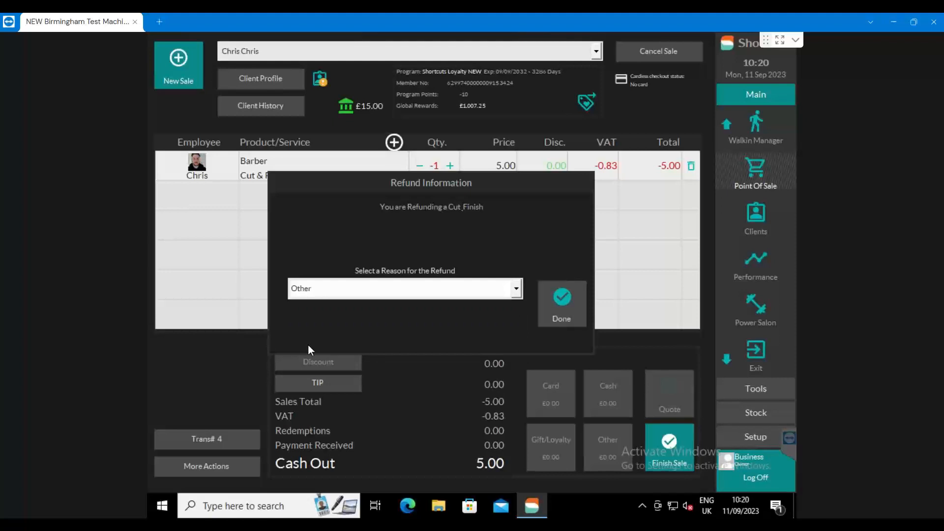
click(562, 300)
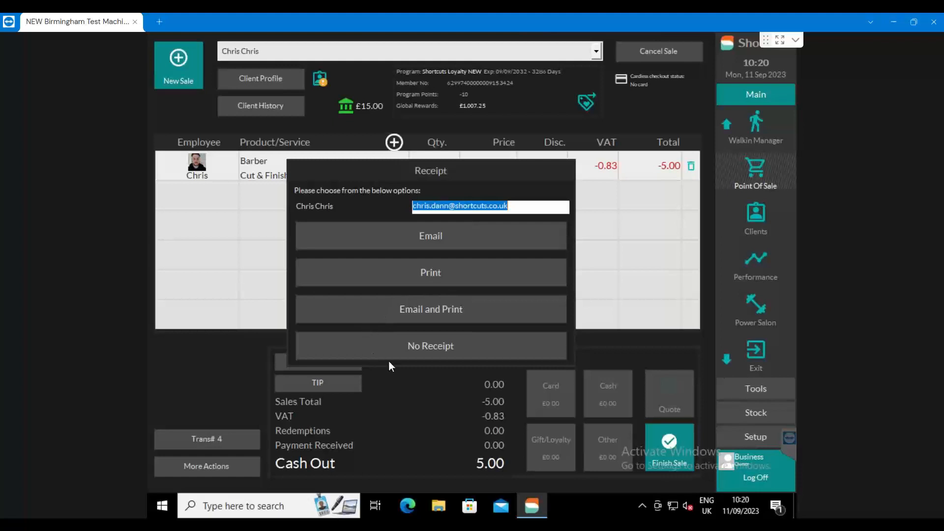
click(433, 345)
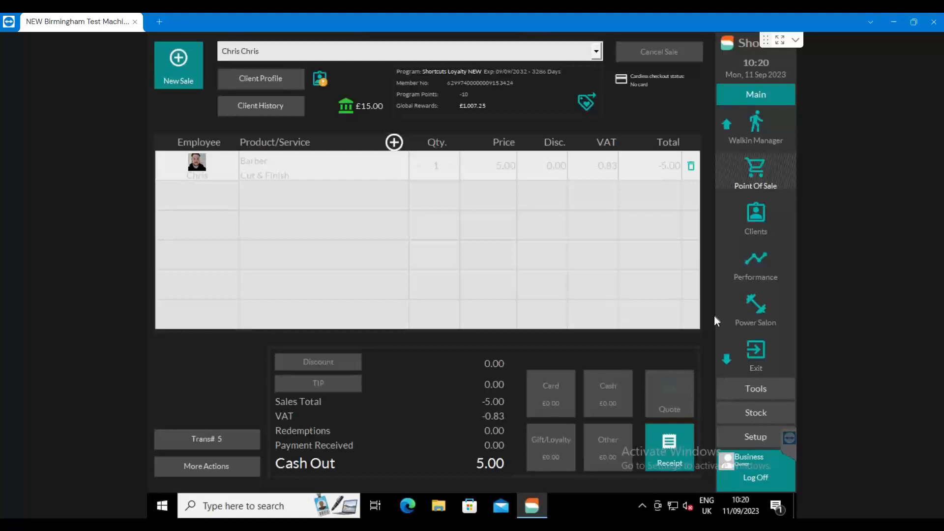
Close the client history left open in the client area and return to the point of sale.
click(761, 218)
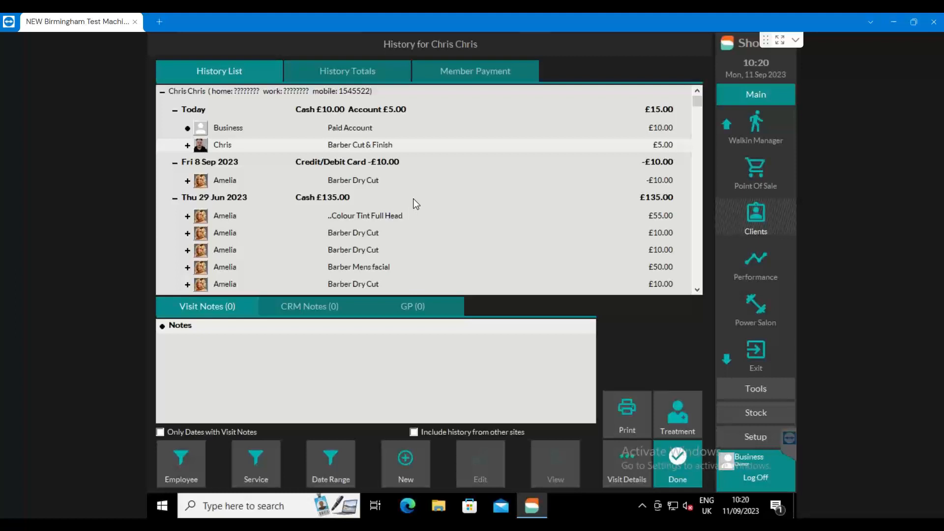
click(686, 462)
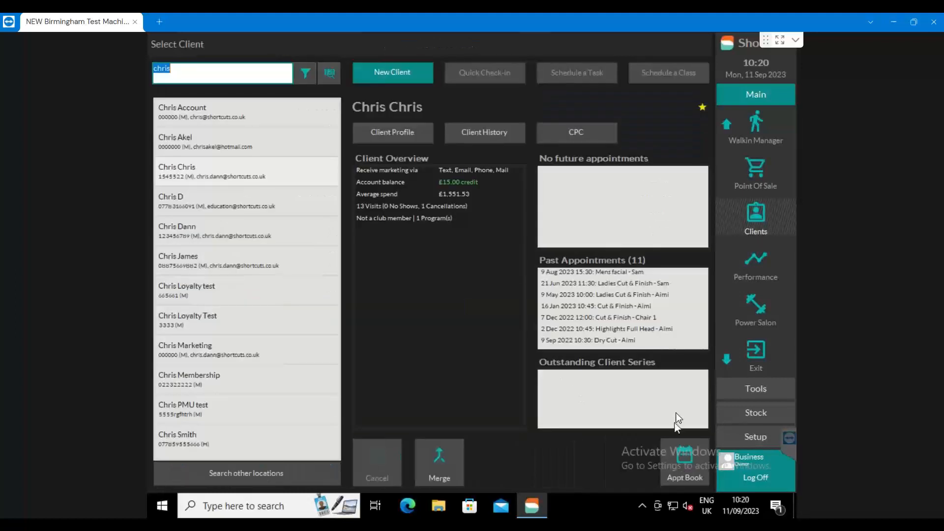
click(727, 123)
click(750, 263)
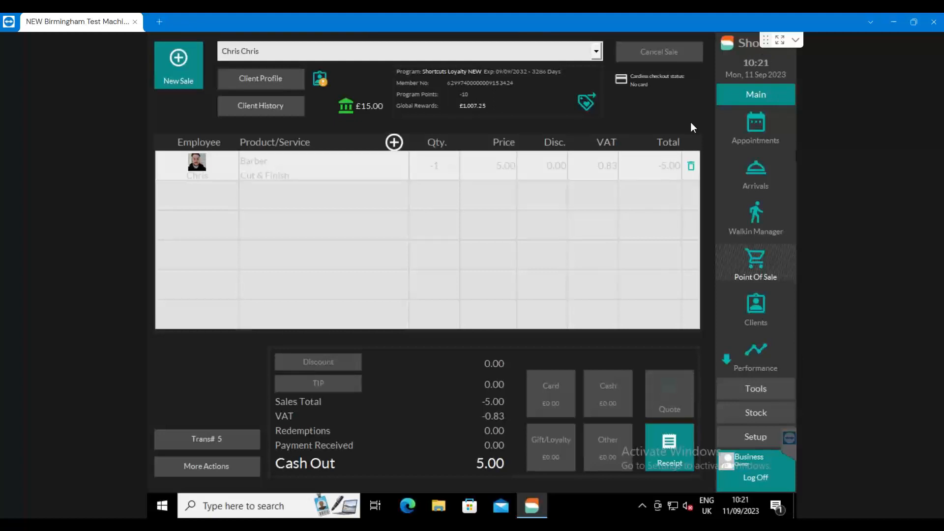
Review the 7 August Barber Dry Cut in the history of the client with £44.00 credit, and return to the point of sale.
click(759, 303)
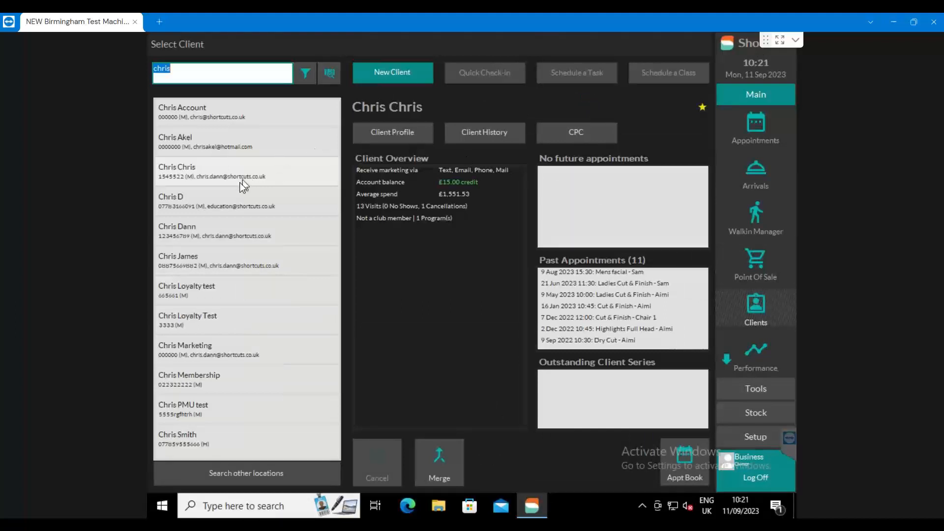
click(227, 203)
click(488, 133)
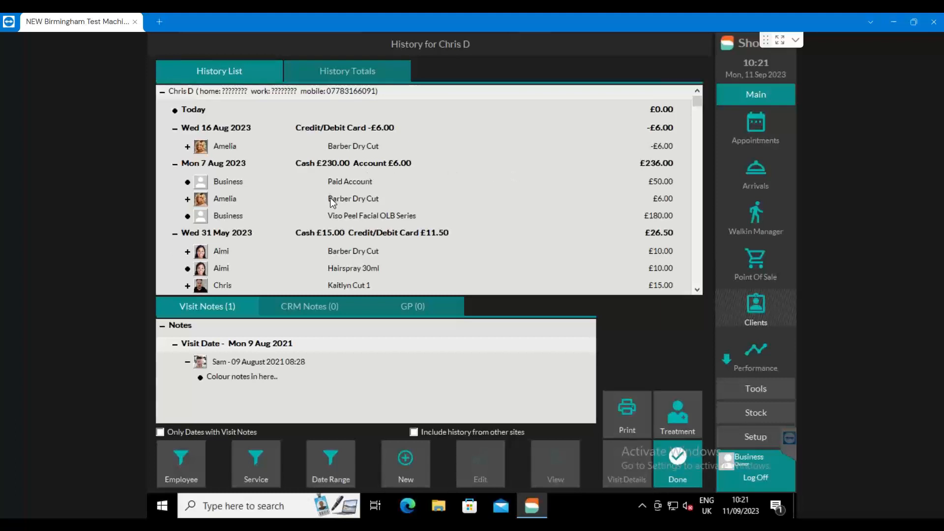
click(347, 188)
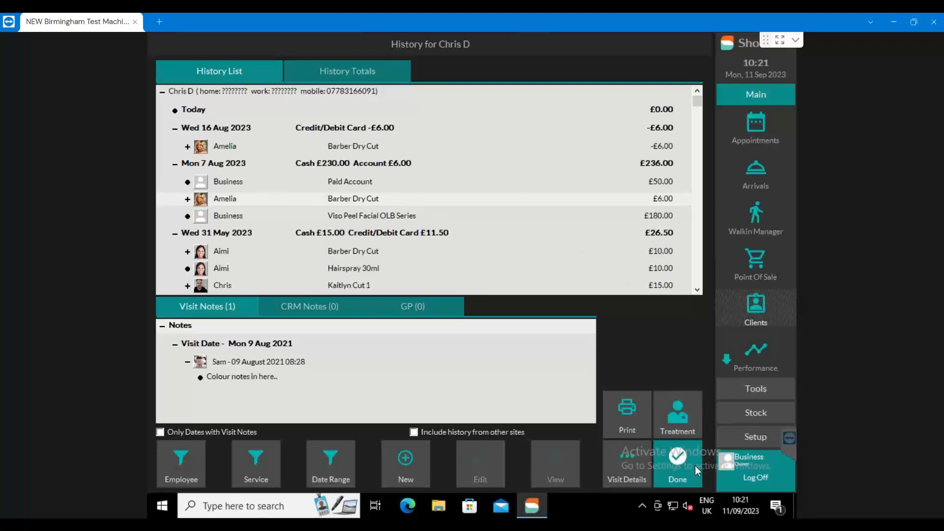
click(681, 456)
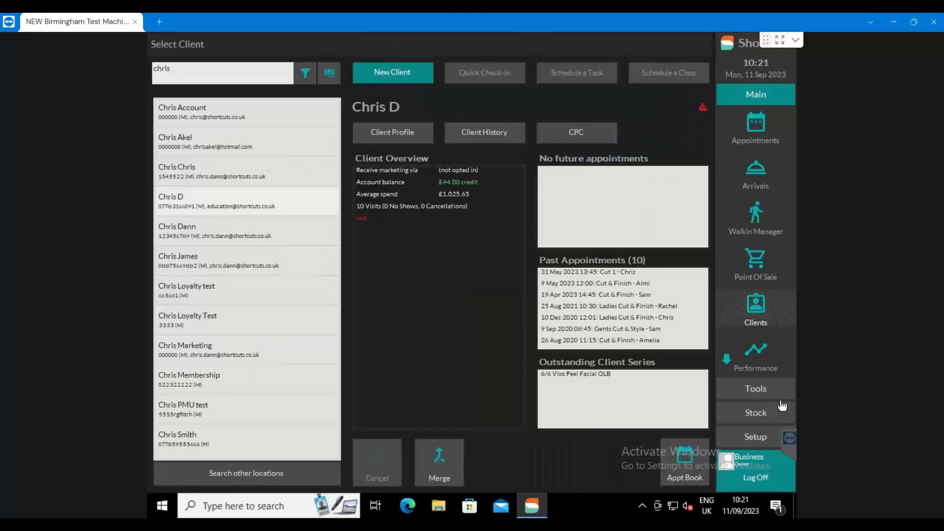
click(758, 256)
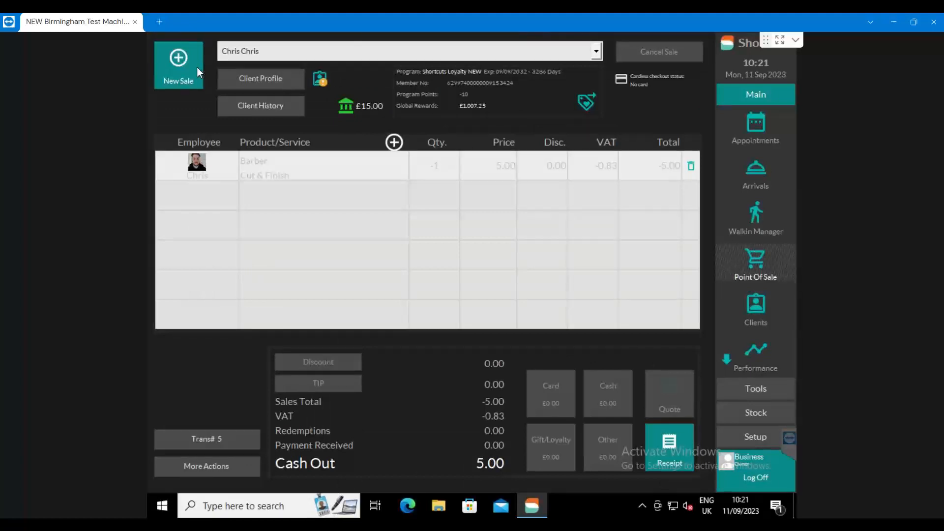
click(179, 57)
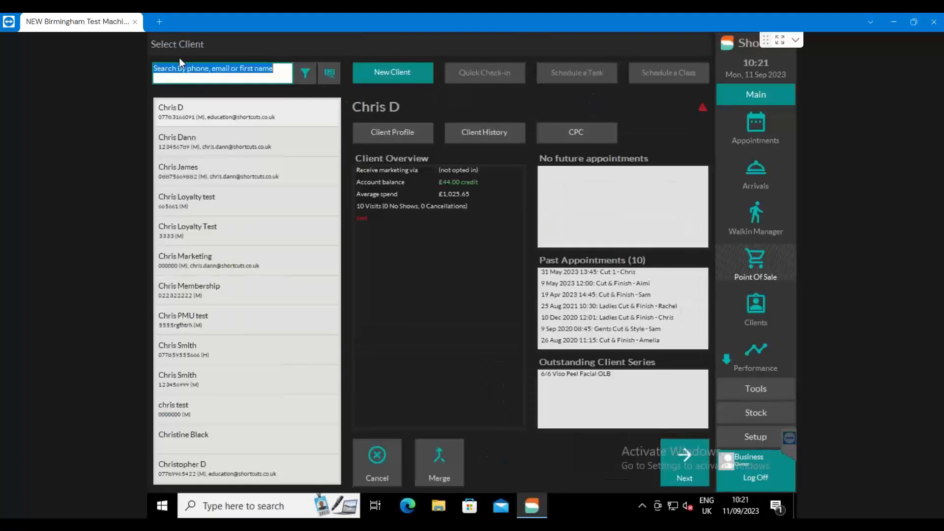
click(203, 150)
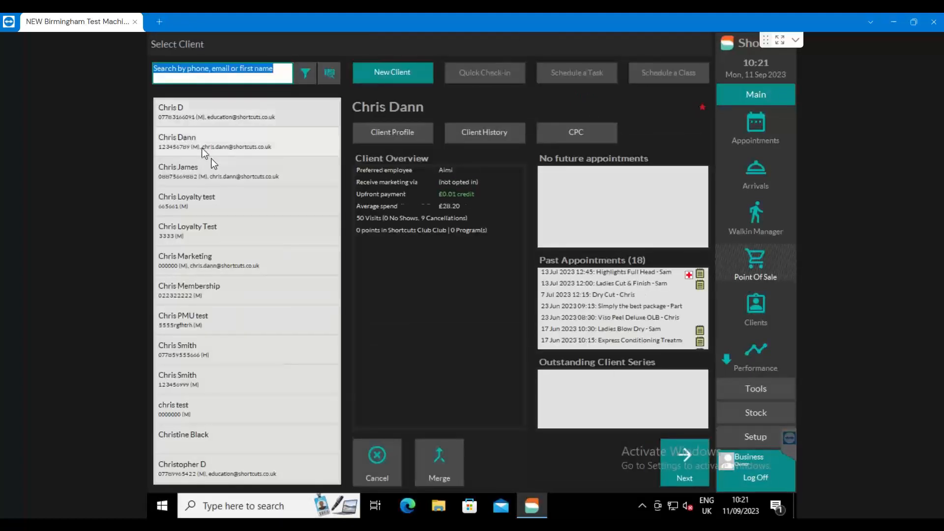
click(190, 174)
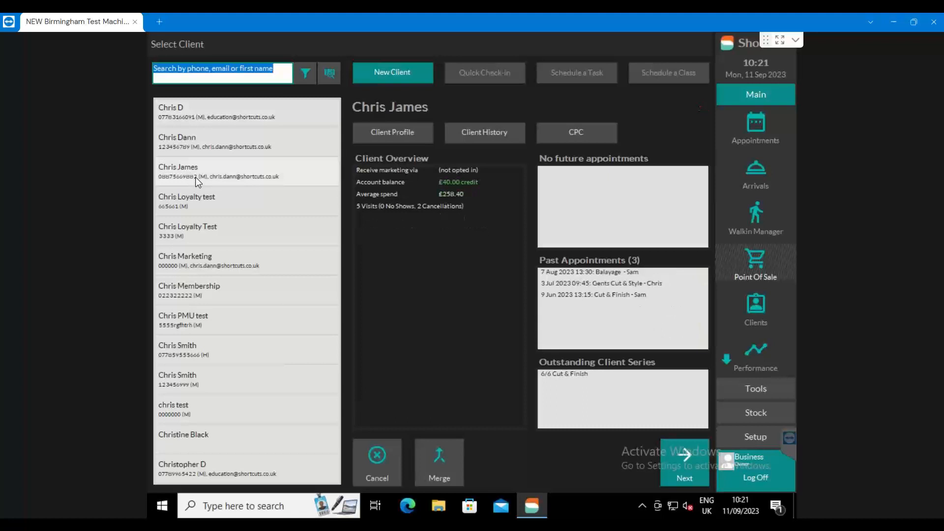
click(201, 129)
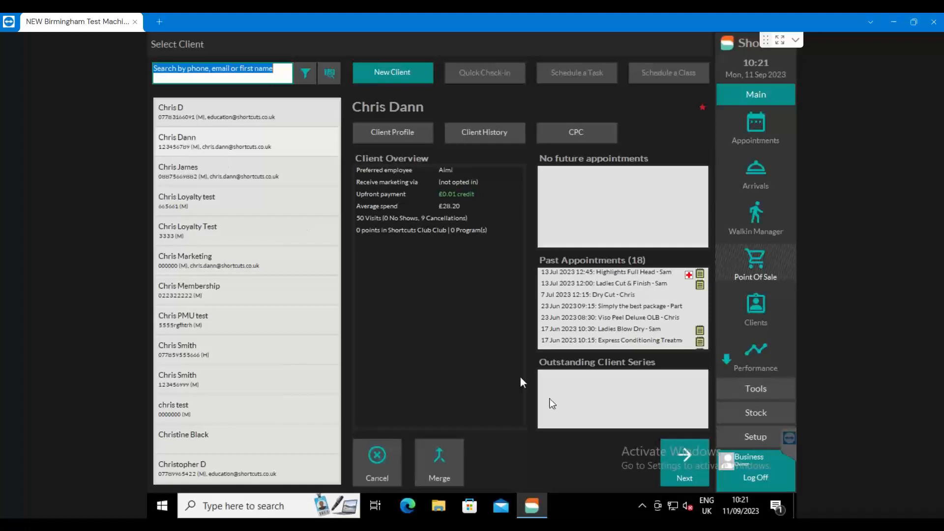
click(677, 450)
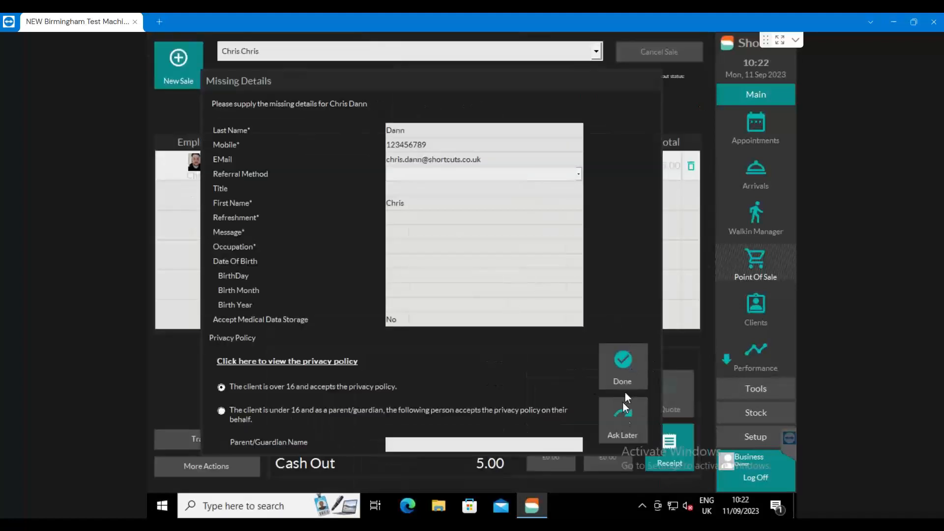
click(624, 419)
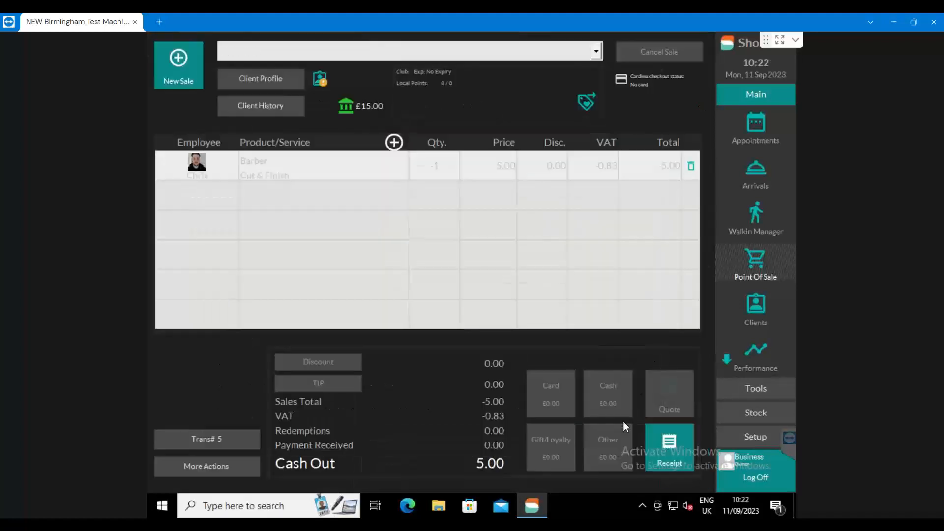
click(691, 167)
click(569, 260)
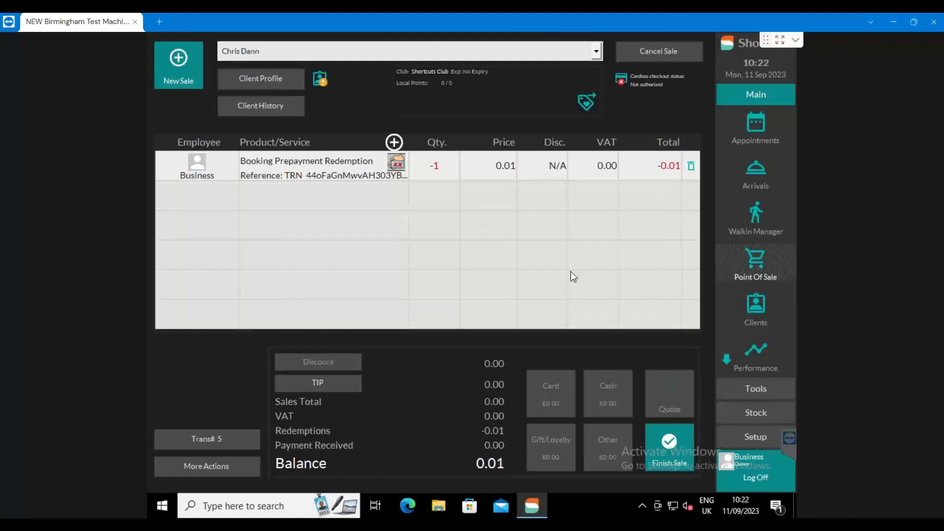
Start a new sale for the client with £40.00 account credit, postponing the missing client details.
click(182, 69)
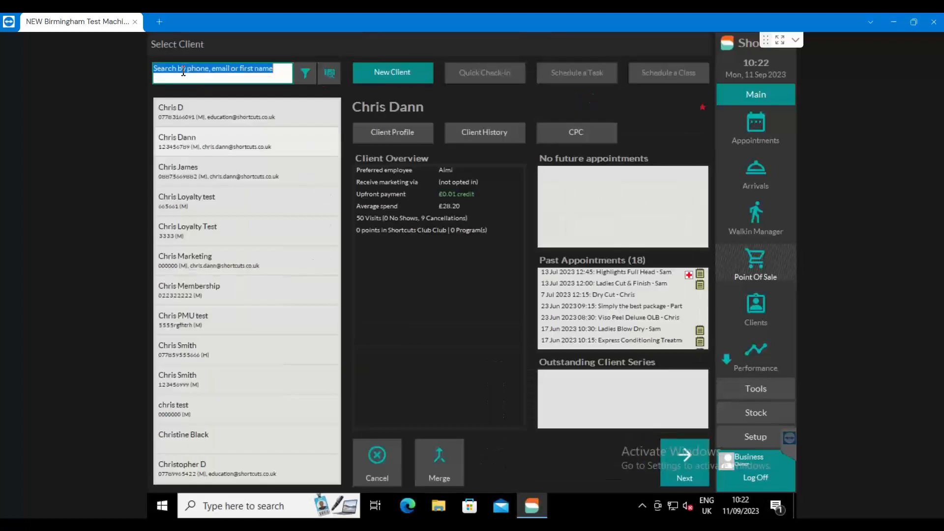
click(182, 167)
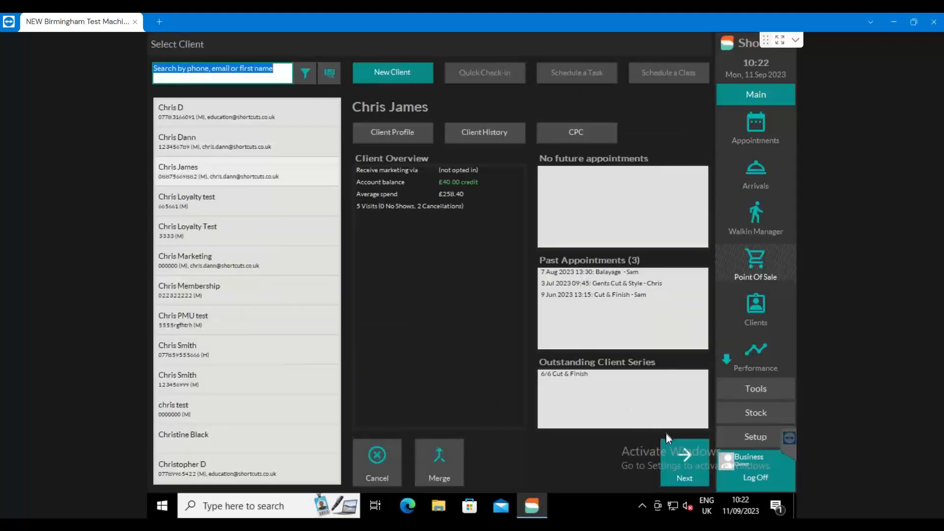
click(686, 452)
click(640, 415)
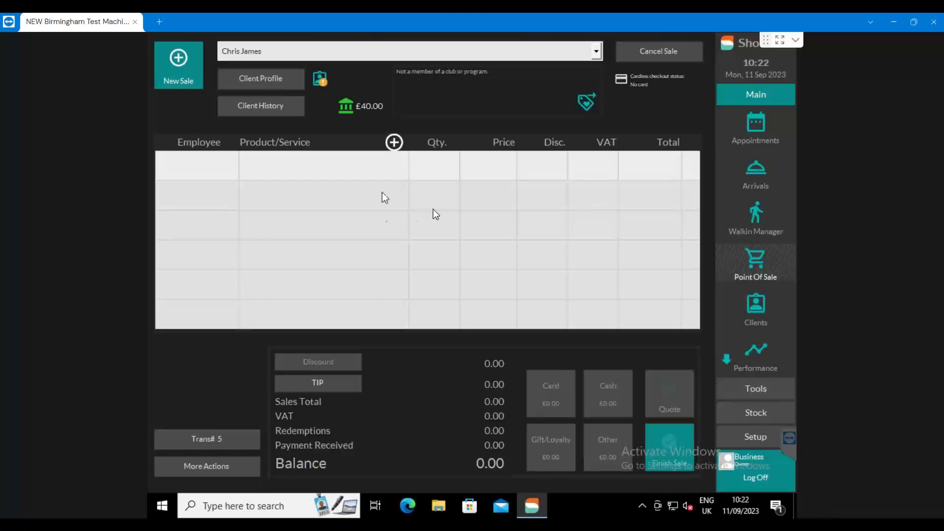
Add the Barber Dry Cut service to the sale under the second stylist in the employee list.
click(283, 196)
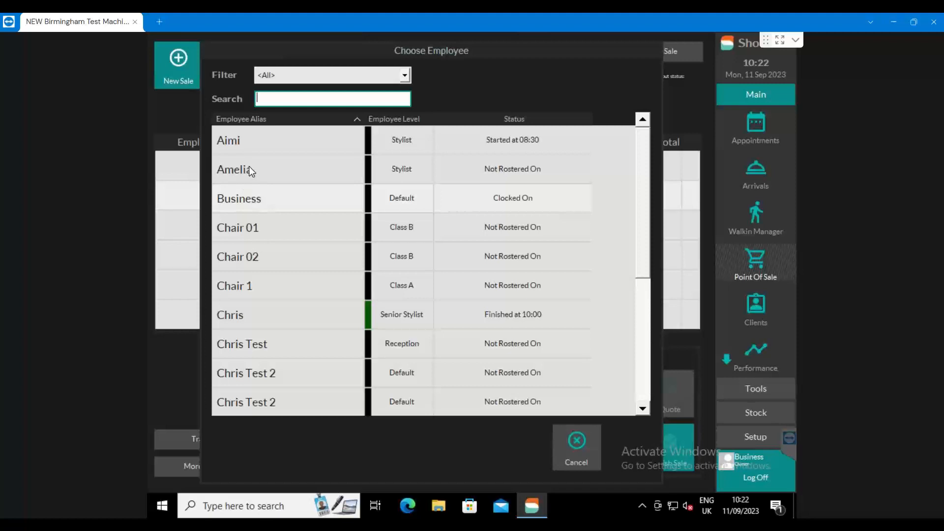
click(249, 168)
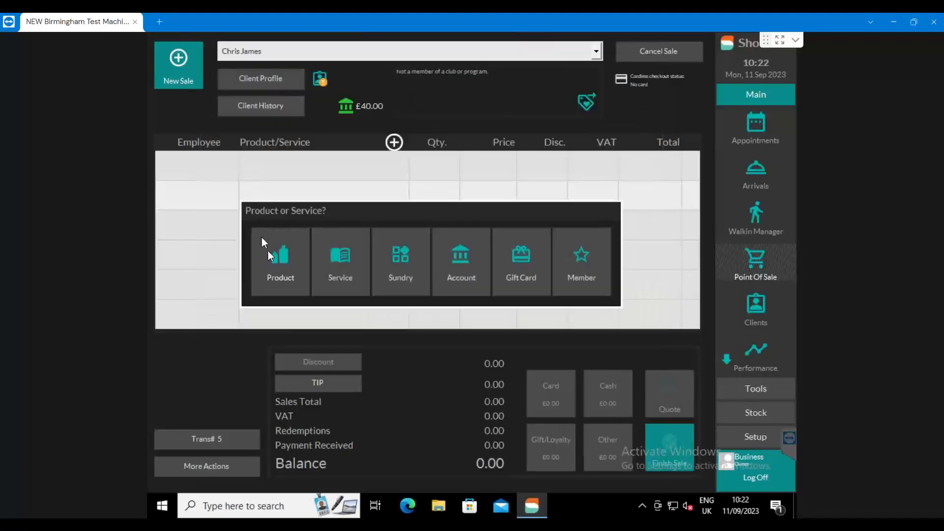
click(343, 279)
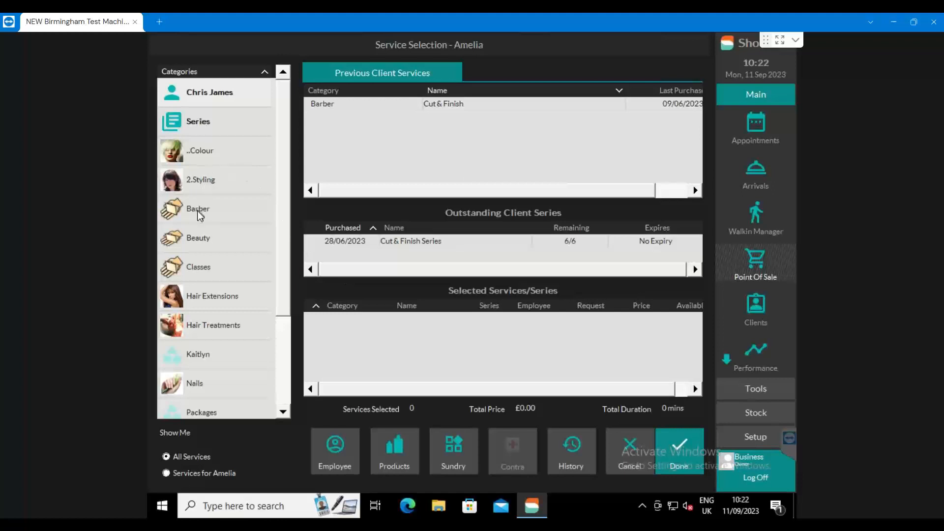
click(199, 211)
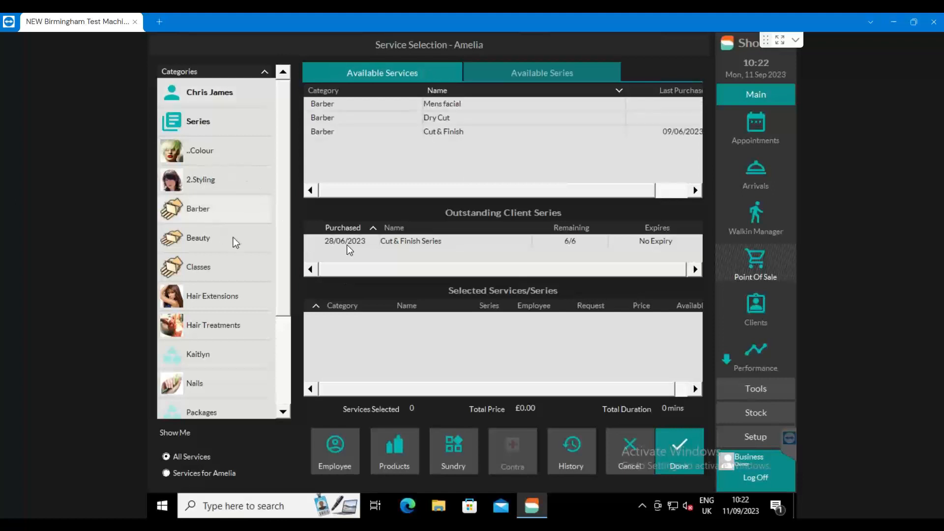
click(445, 121)
click(695, 438)
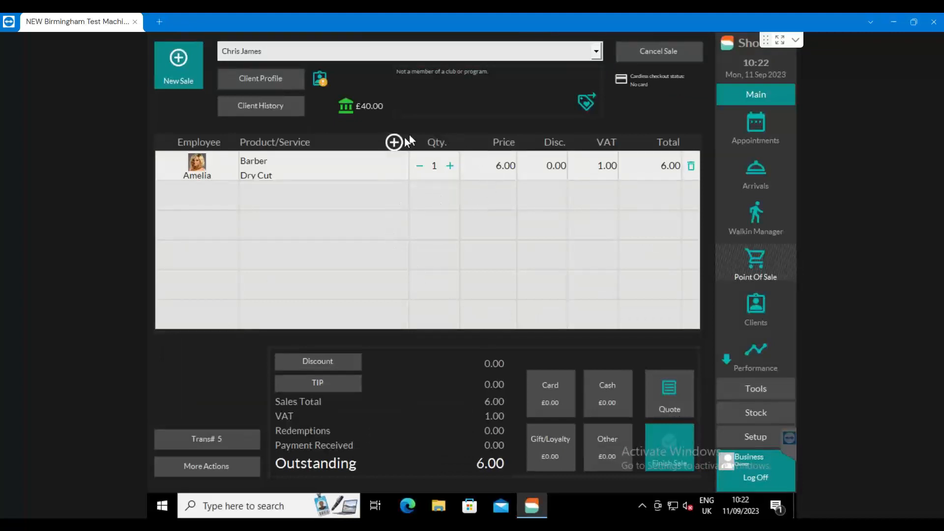
Set the Barber Dry Cut's price to 3.00 and its quantity to -1 for a partial refund.
click(490, 162)
click(459, 249)
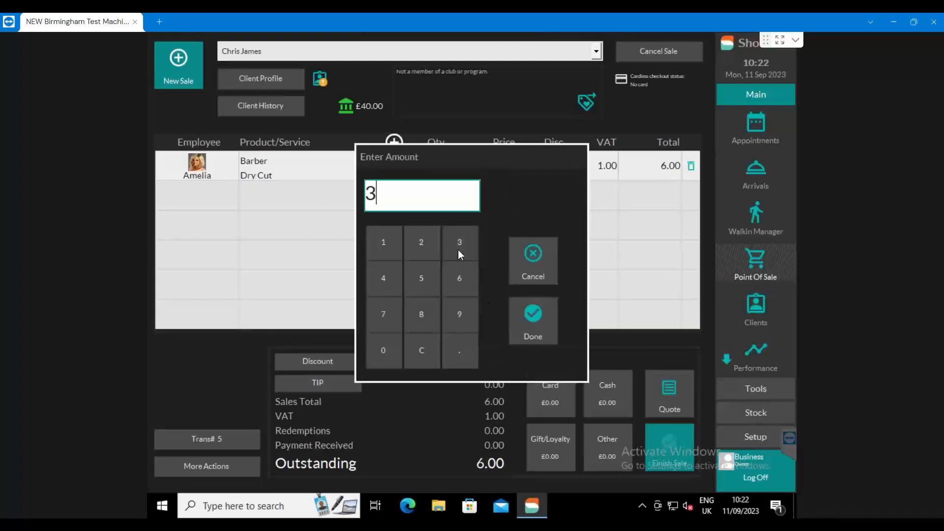
click(532, 321)
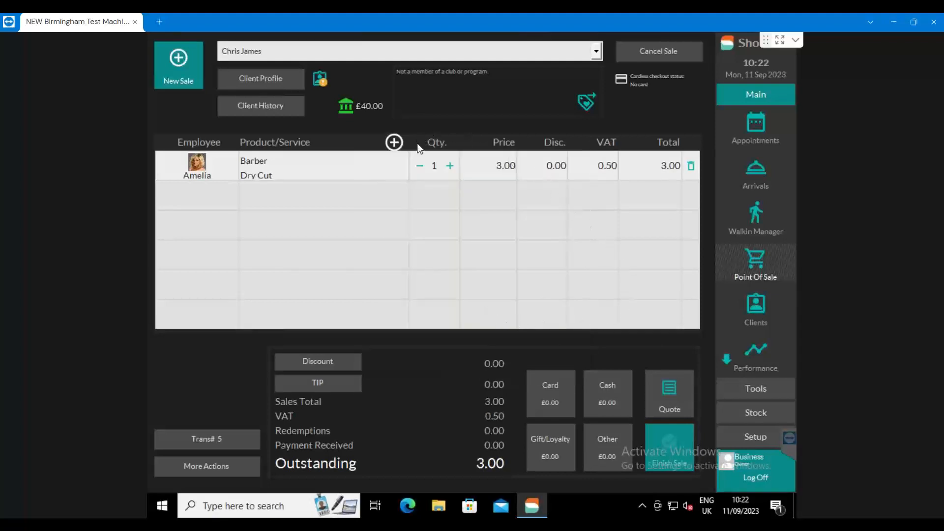
click(419, 166)
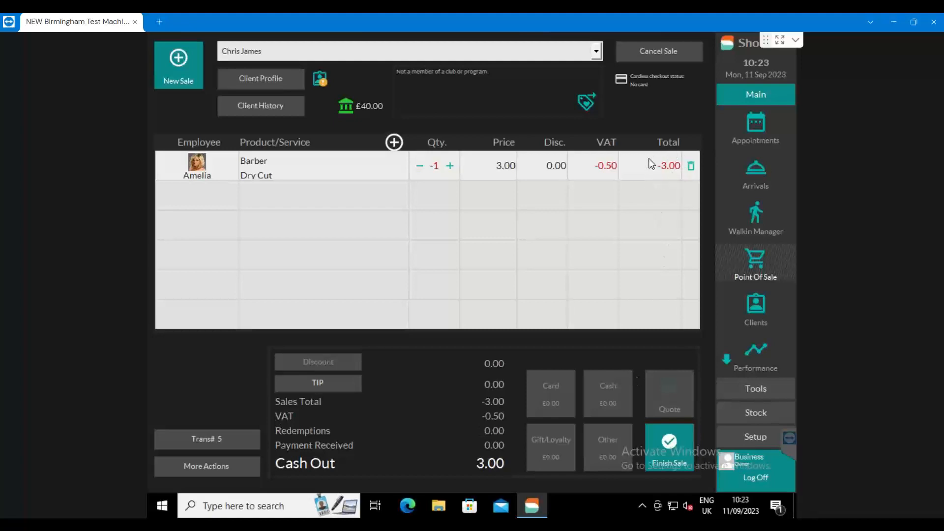
Finish the partial refund sale to Cash with the reason Other and no receipt, dismissing the renewal reminder.
click(682, 453)
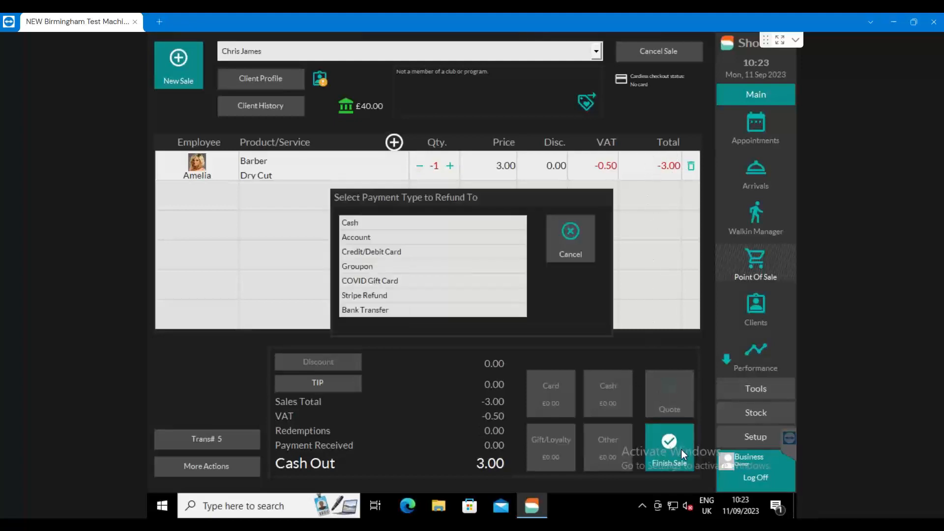
click(350, 222)
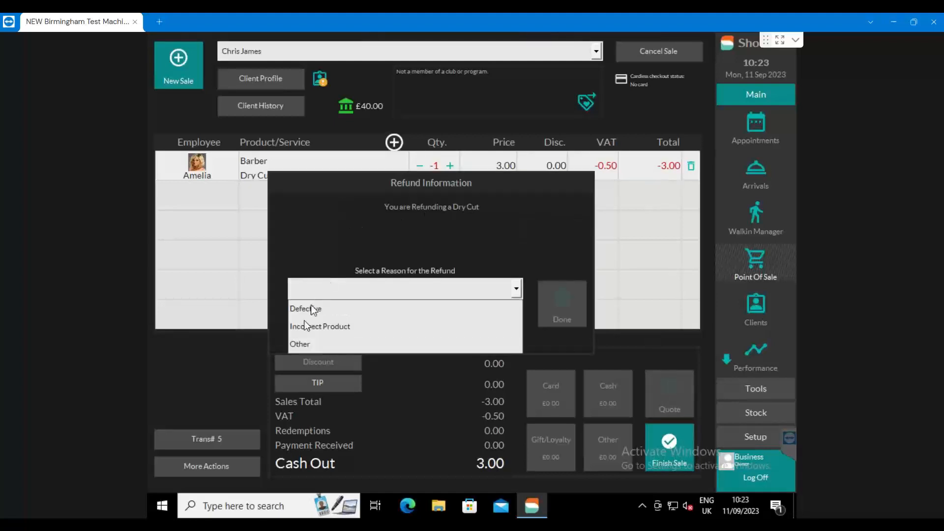
click(301, 344)
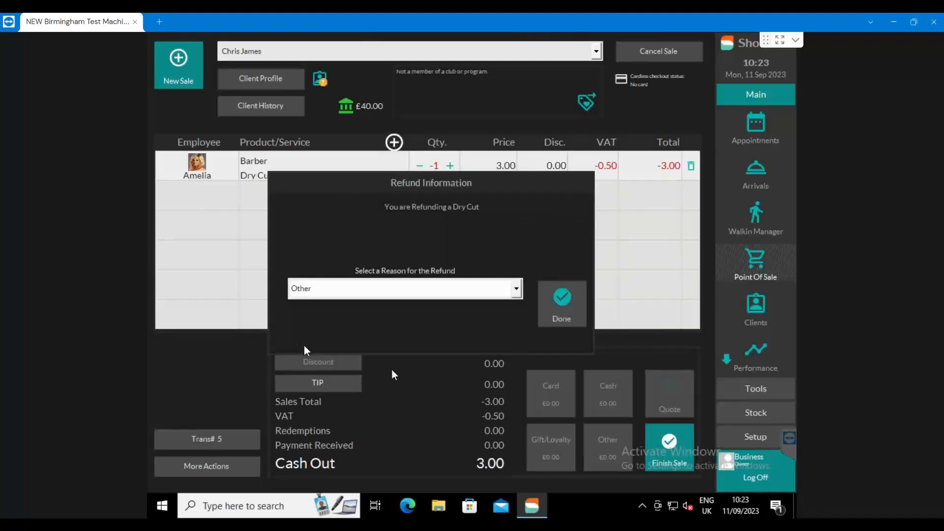
click(574, 304)
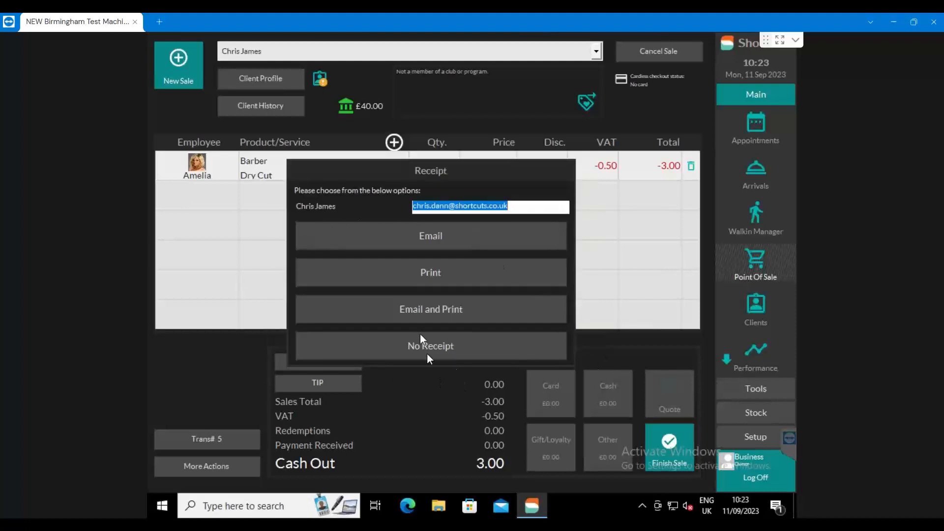
click(449, 352)
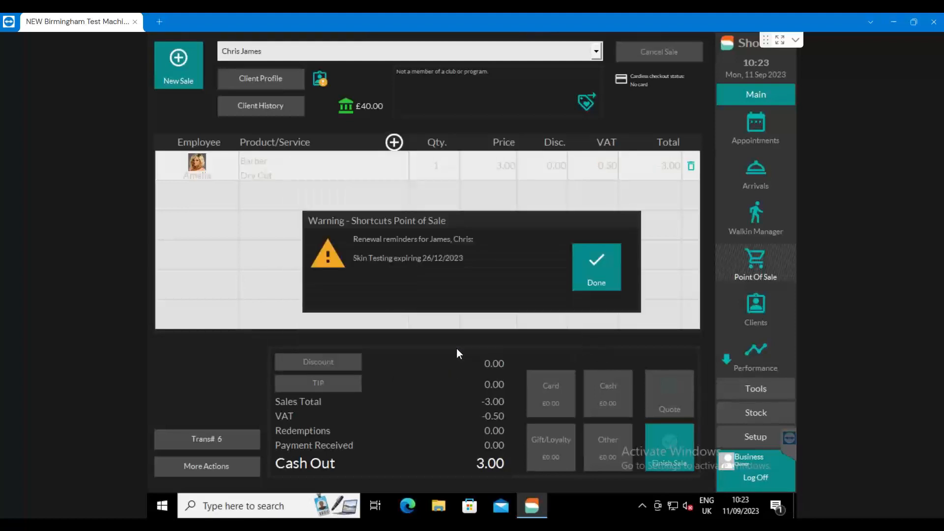
click(609, 282)
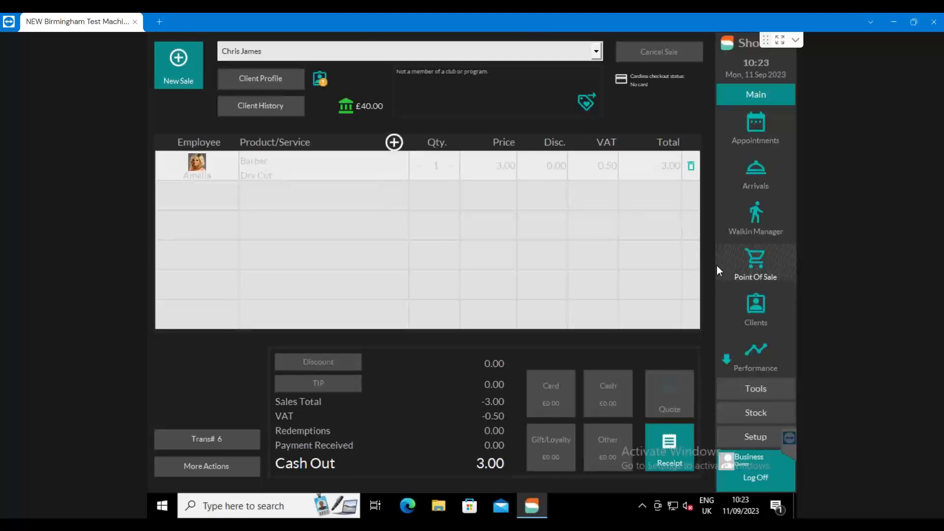
Check the refund option for the 7 August Barber Dry Cut in the £44.00-credit client's history, and return to the point of sale.
click(756, 304)
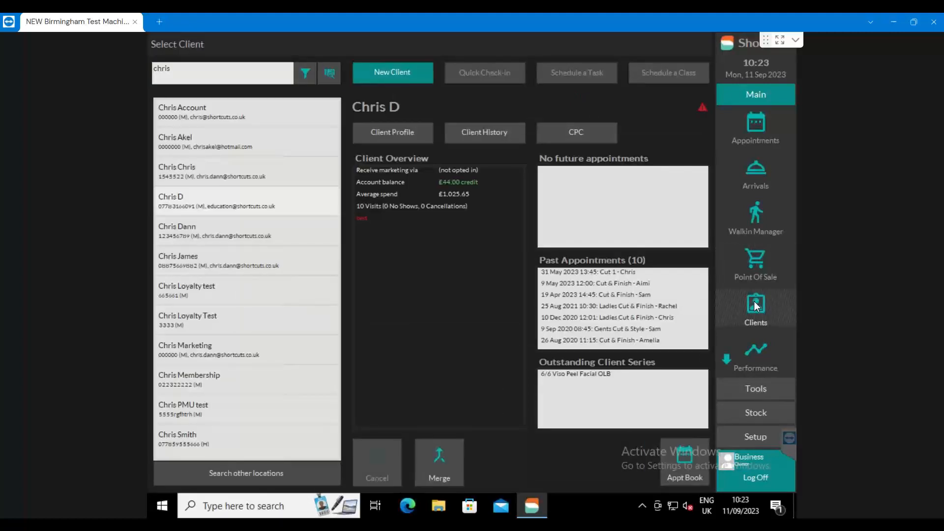
click(479, 132)
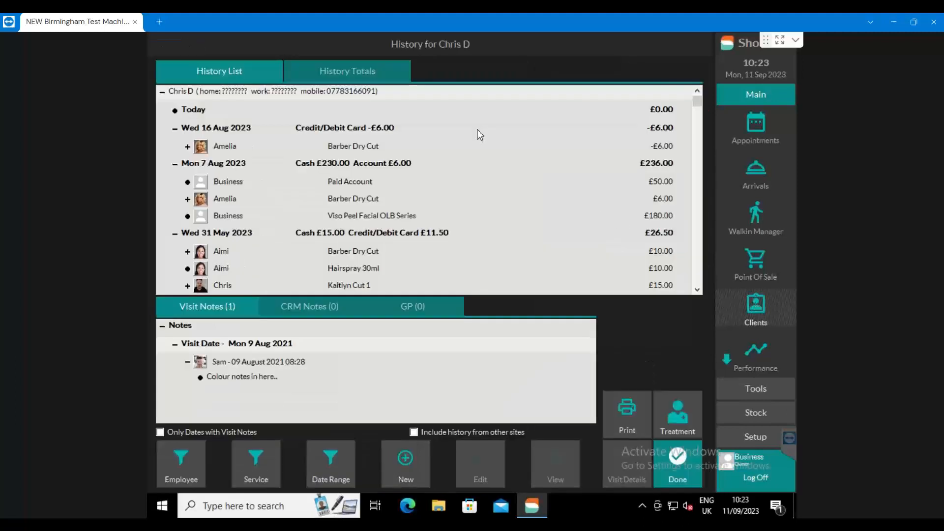
right_click(340, 201)
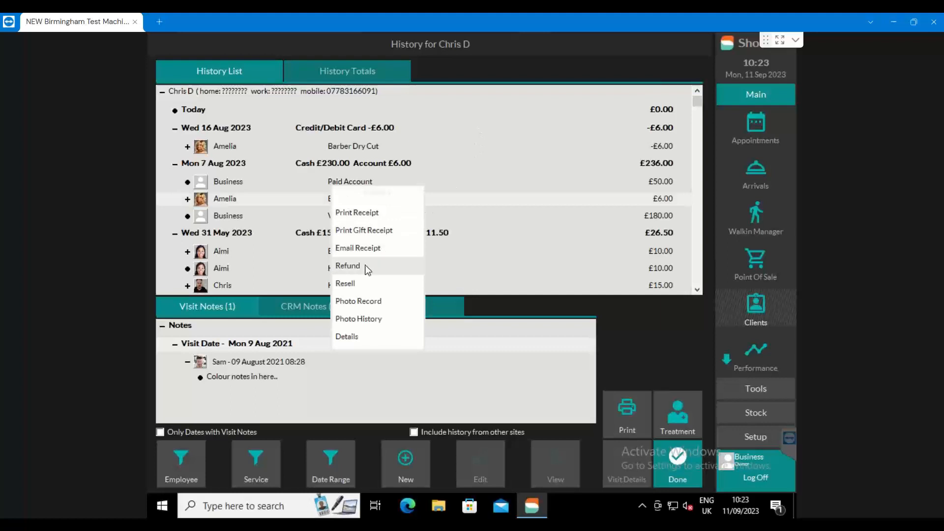
click(676, 457)
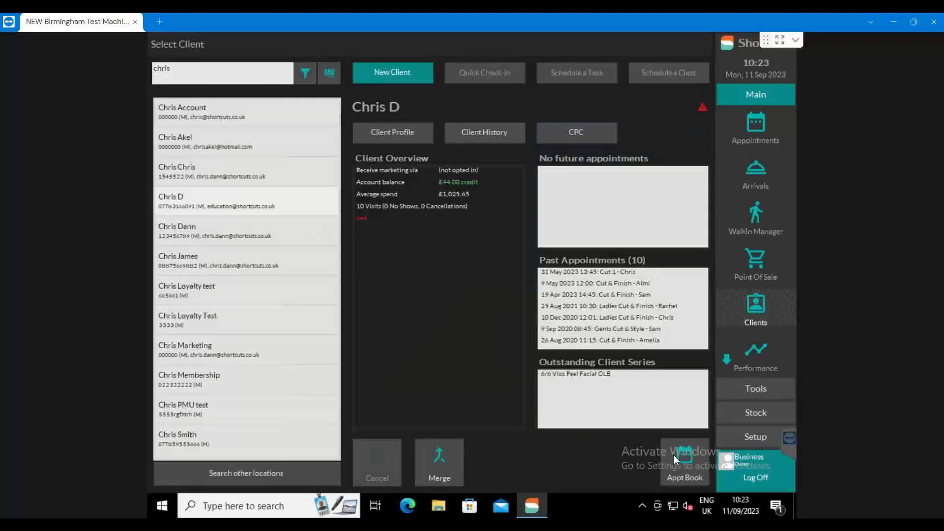
click(758, 265)
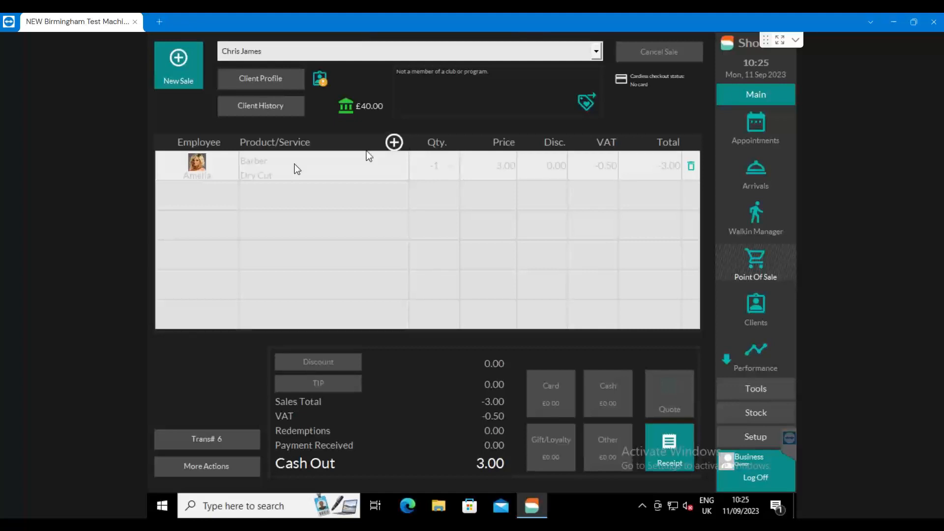
Review the day's transaction list, examining the items of transactions 3 and 2.
click(197, 439)
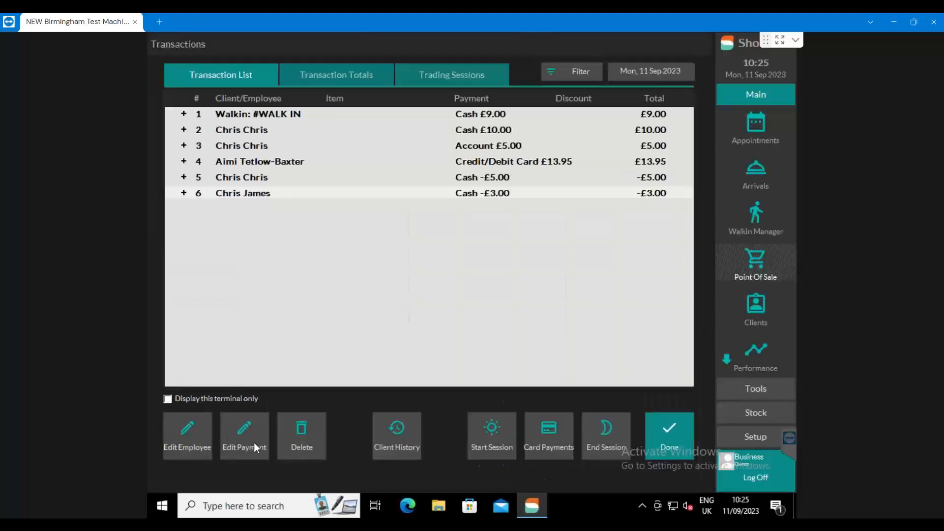
click(664, 450)
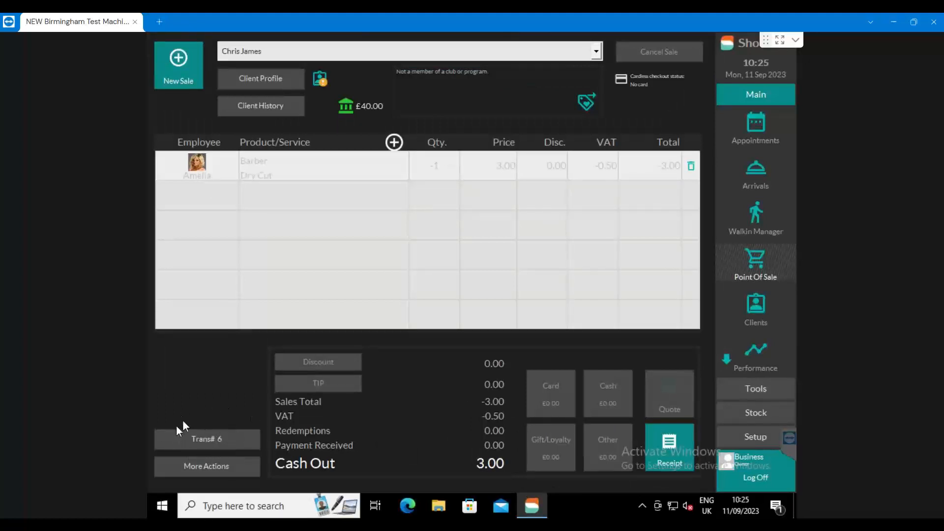
click(184, 443)
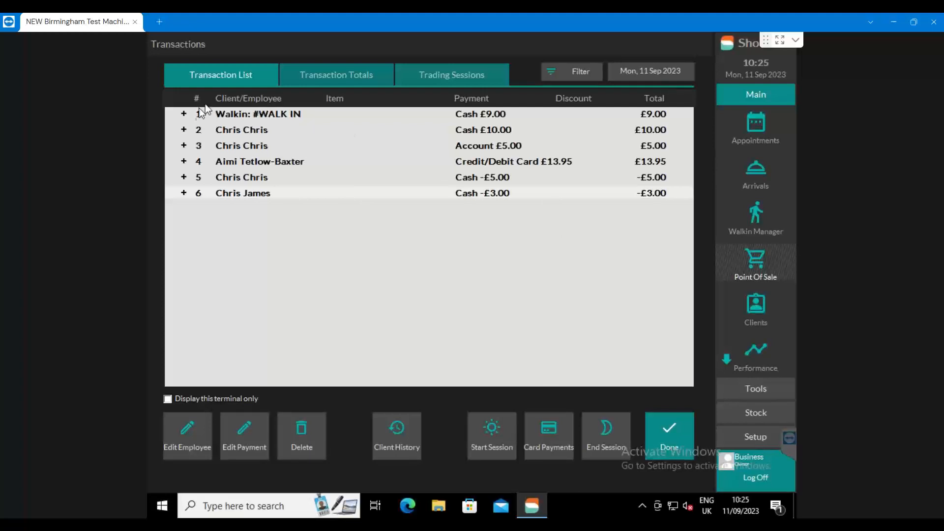
click(185, 146)
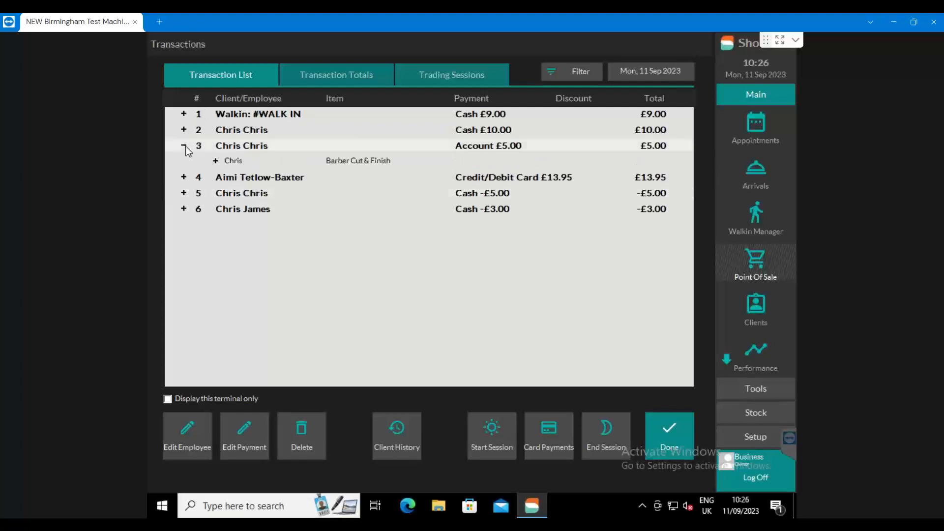
click(185, 146)
click(184, 130)
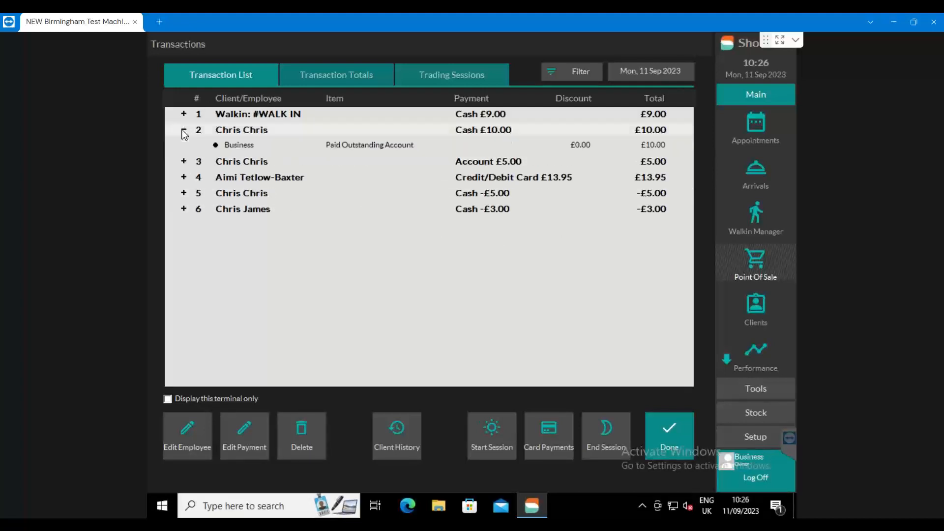
click(184, 132)
right_click(243, 180)
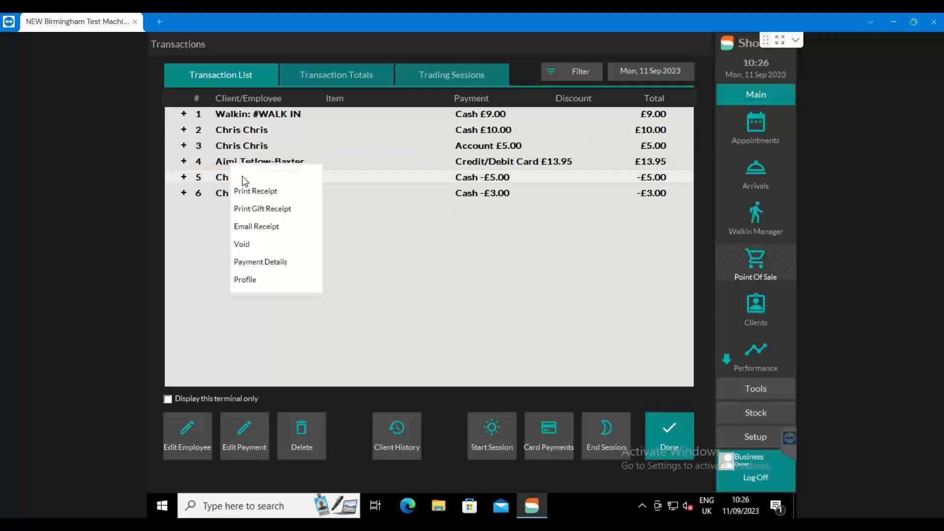
click(253, 245)
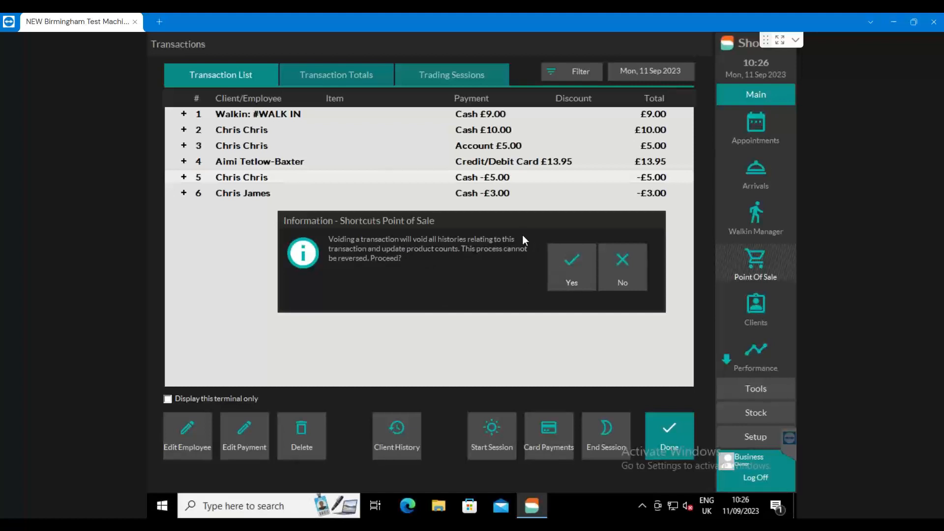
click(633, 273)
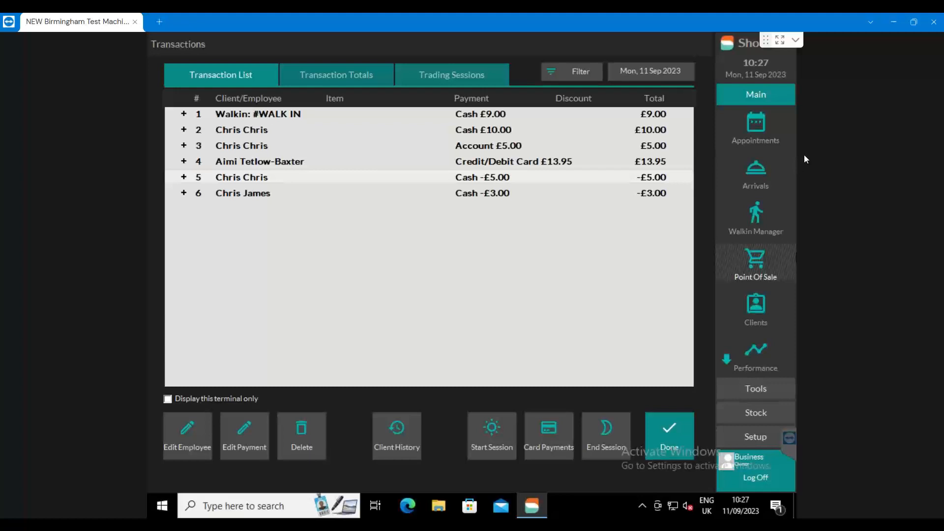
Display the transaction list for Friday 8 September 2023.
click(667, 72)
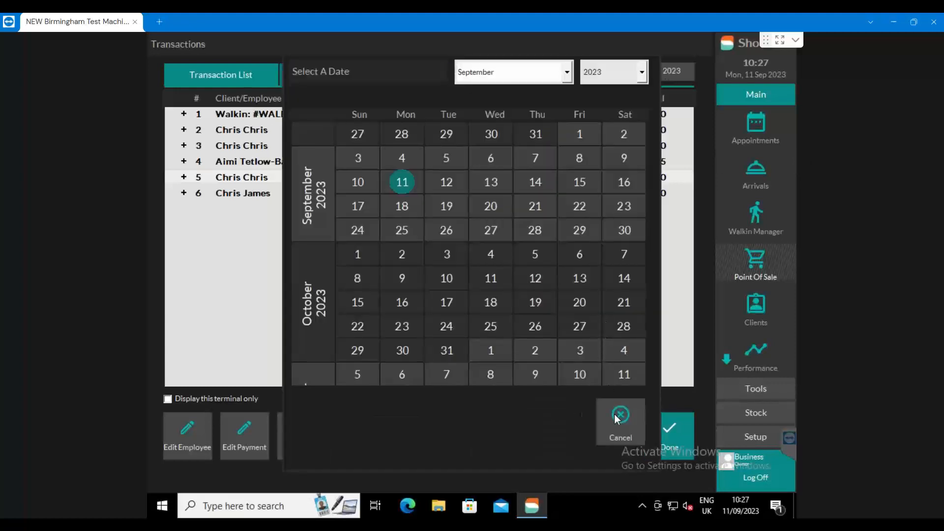
click(615, 414)
click(662, 72)
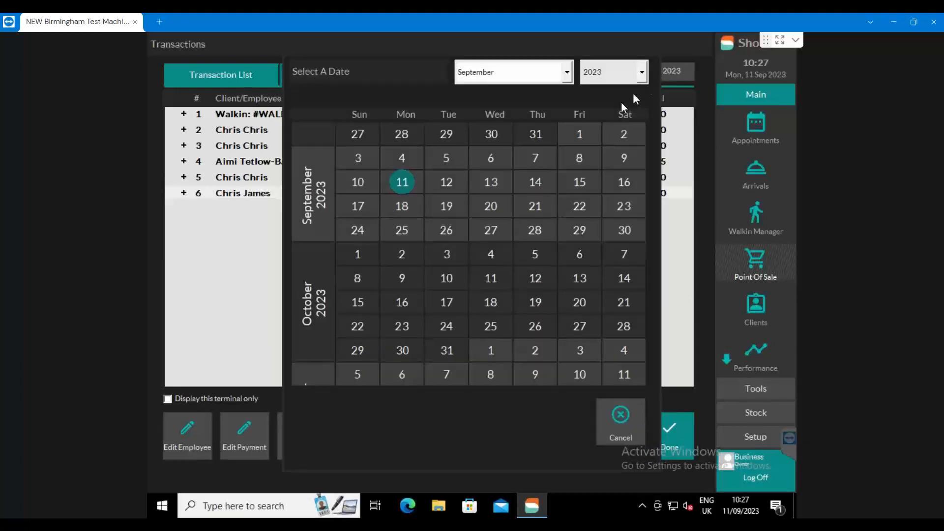
click(585, 158)
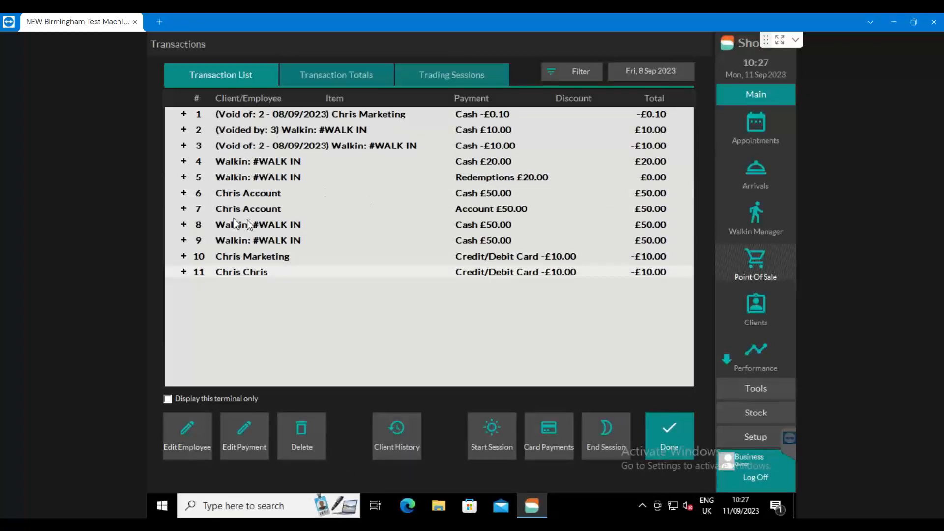
Edit the payment of walk-in transaction 8, setting its cash amount to 0.
click(183, 225)
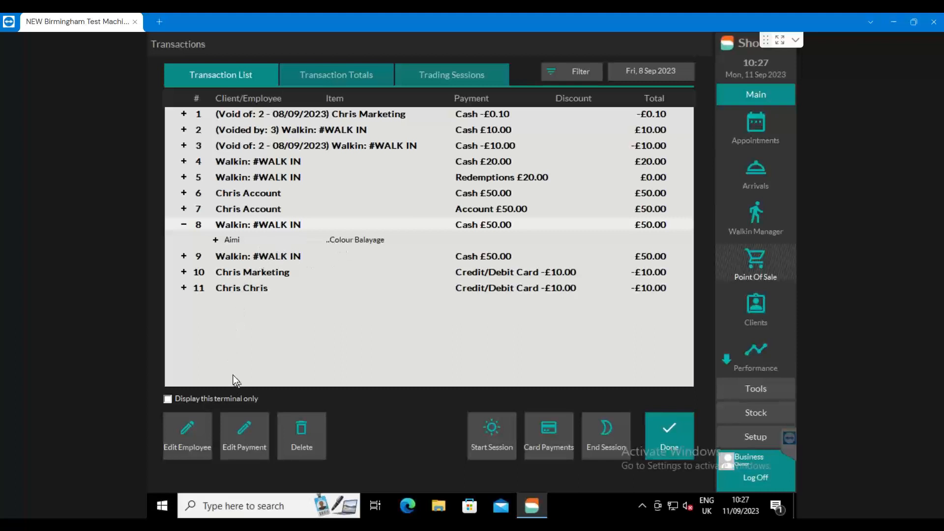
click(243, 435)
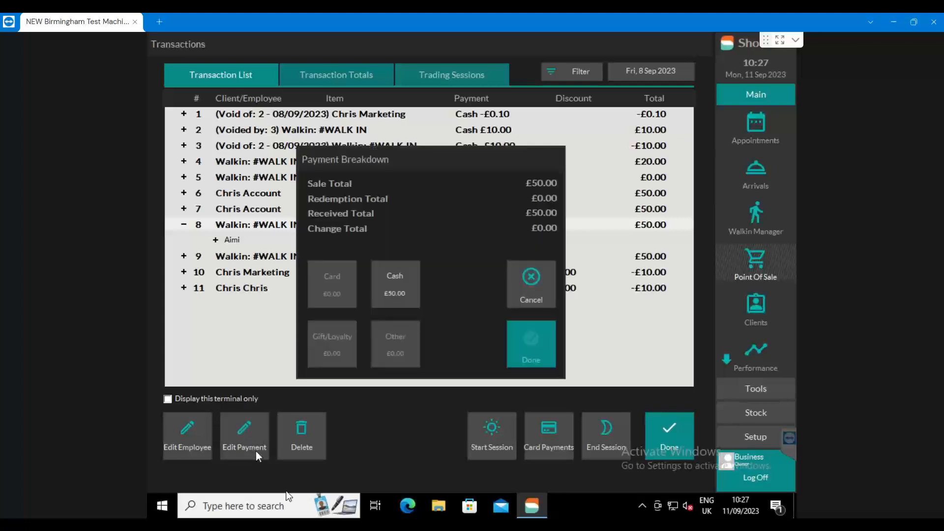
click(393, 270)
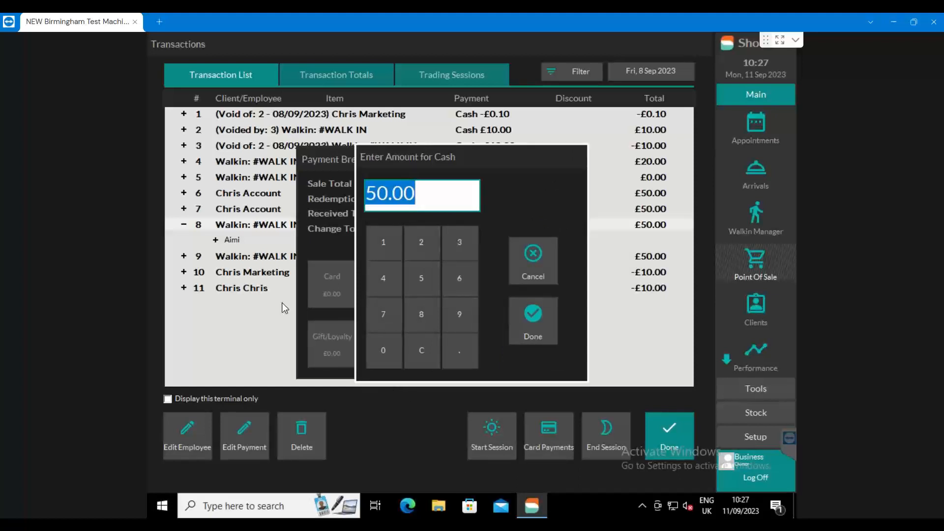
click(383, 350)
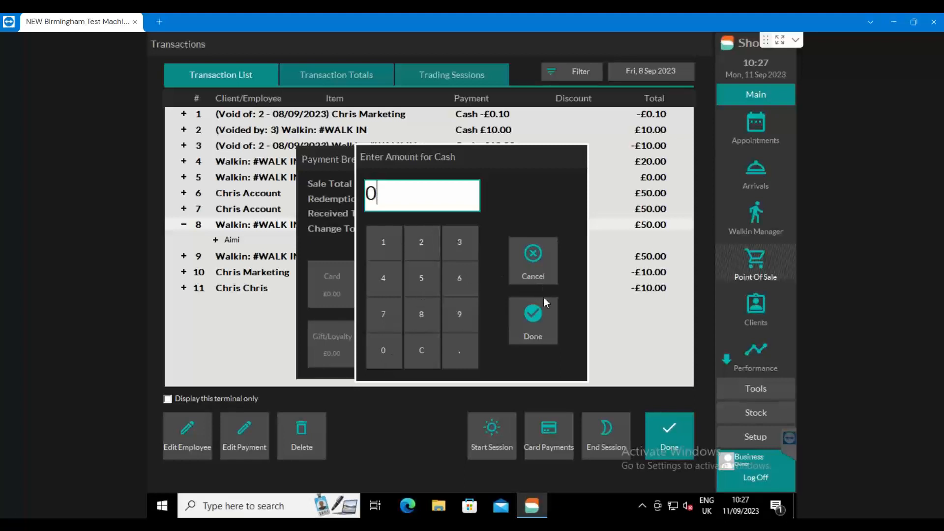
click(535, 315)
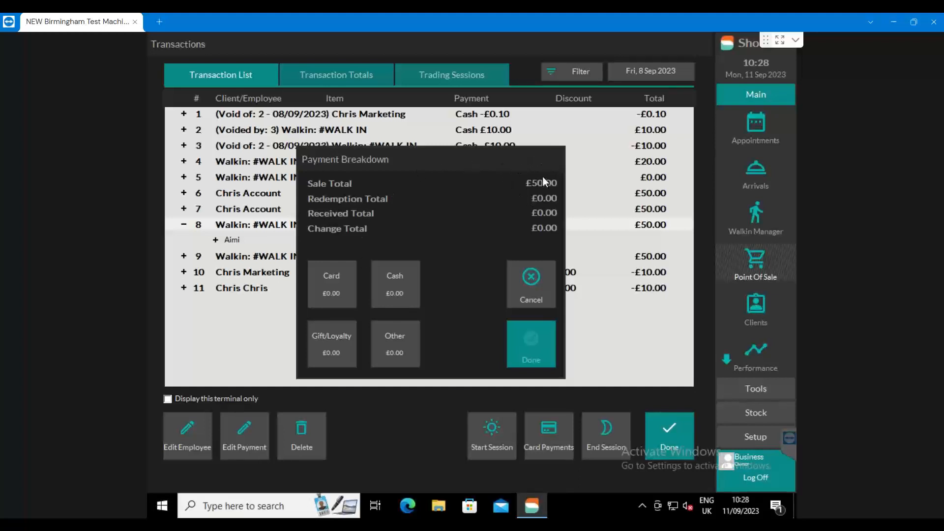
Assign 50.00 to Credit/Debit Card as transaction 8's payment and confirm the transaction update.
click(337, 276)
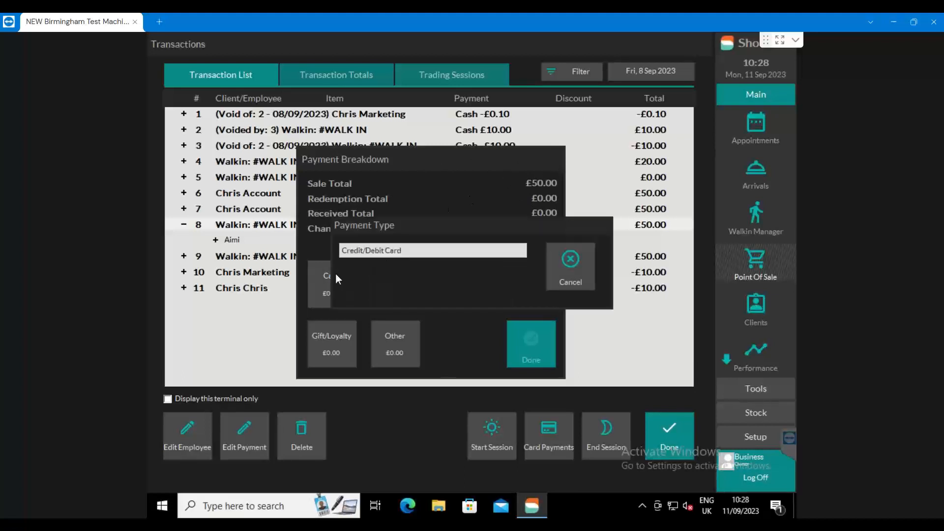
click(358, 250)
click(417, 196)
drag(417, 196, 348, 192)
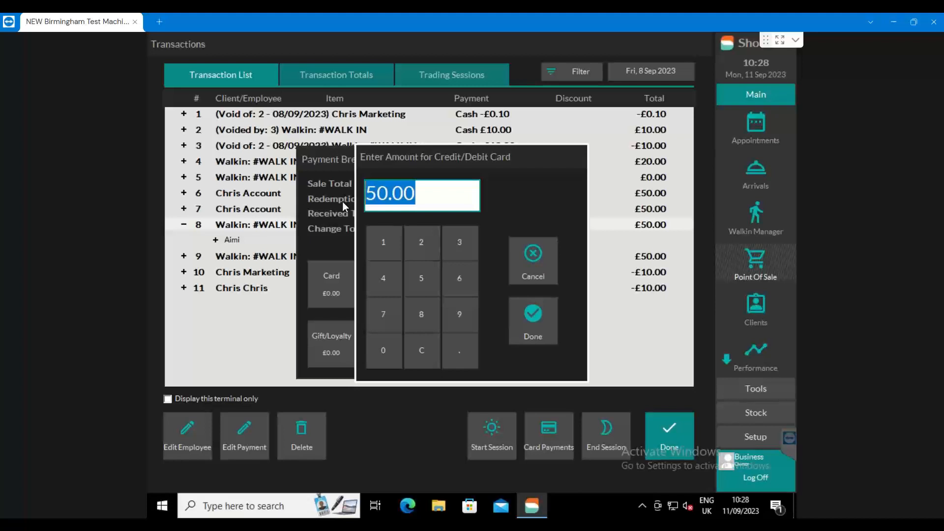
click(533, 325)
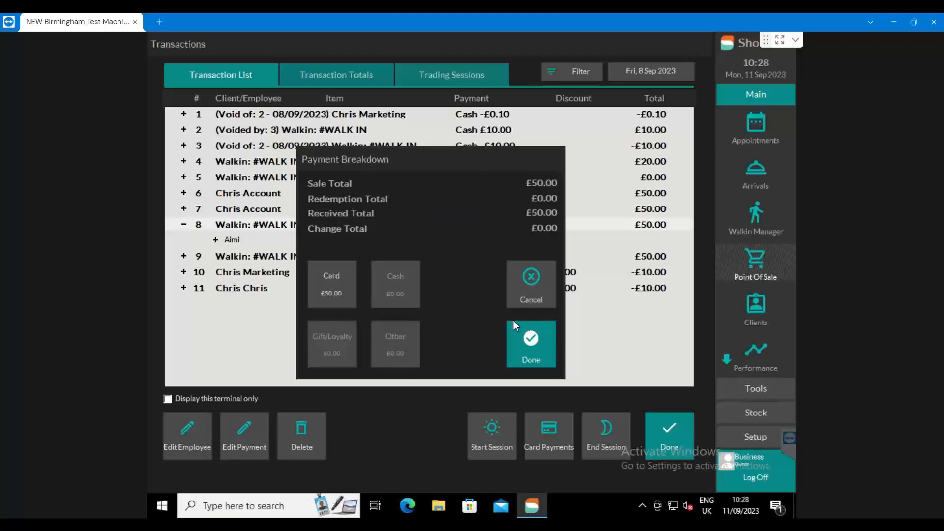
click(533, 338)
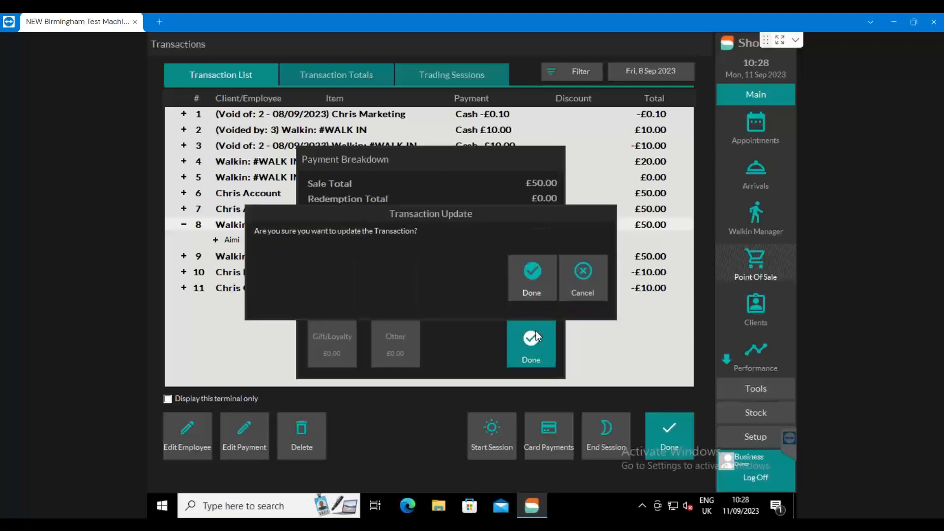
click(522, 281)
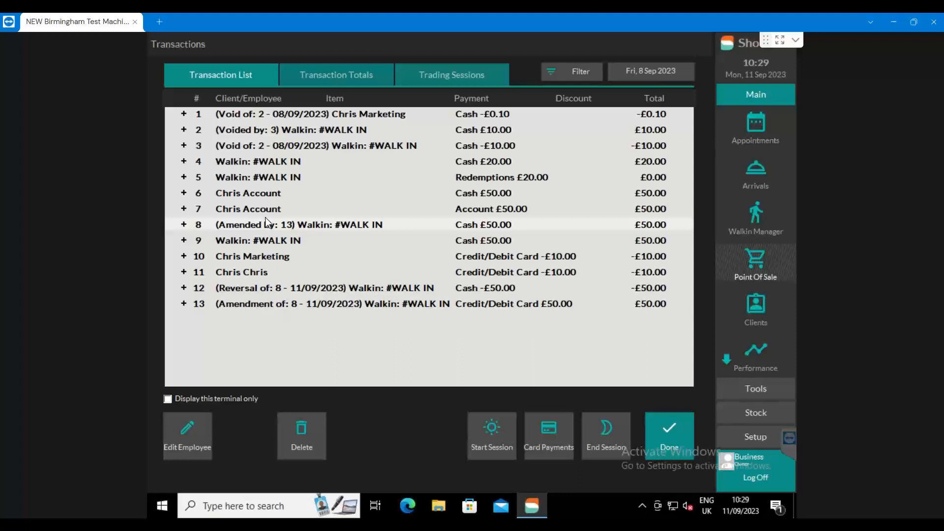
Examine the items and employee editing window of transaction 6, leaving without changes.
click(184, 193)
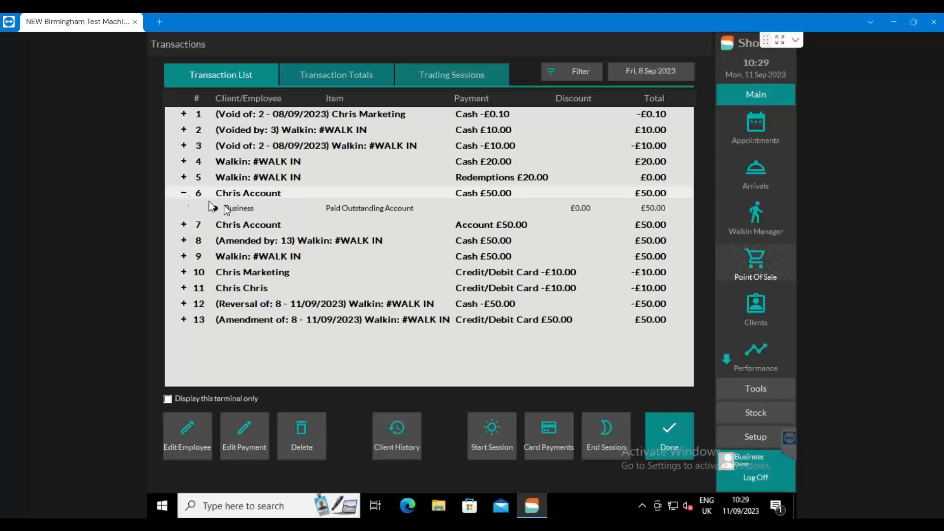
click(191, 430)
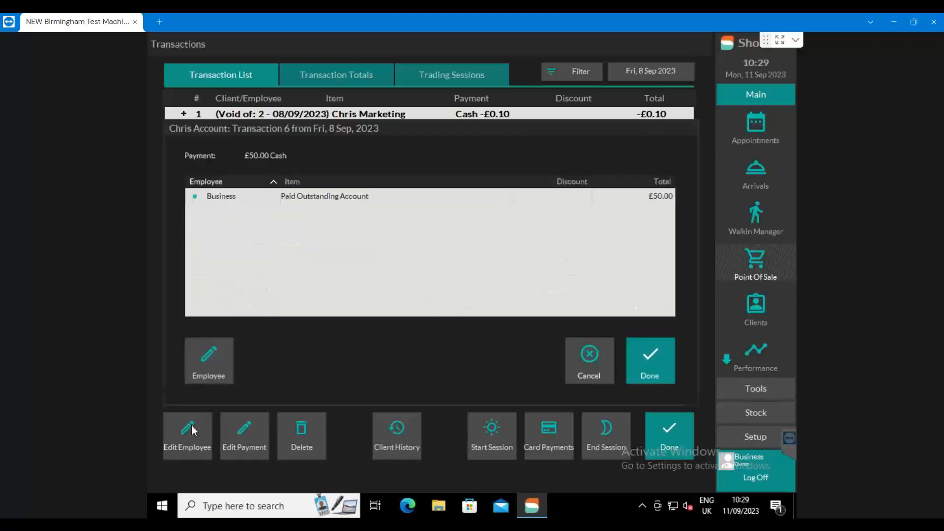
click(588, 351)
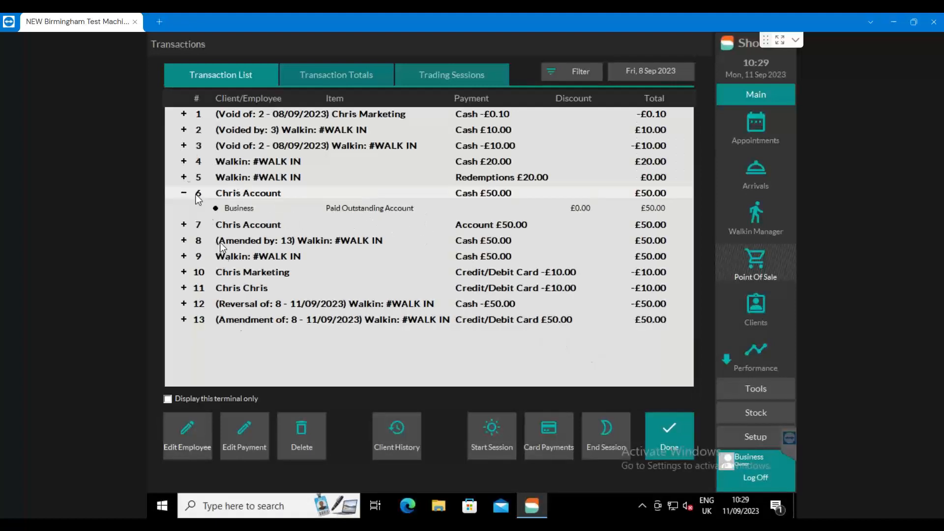
Display the transaction list for Thursday 7 September 2023 and expand transaction 1.
click(648, 75)
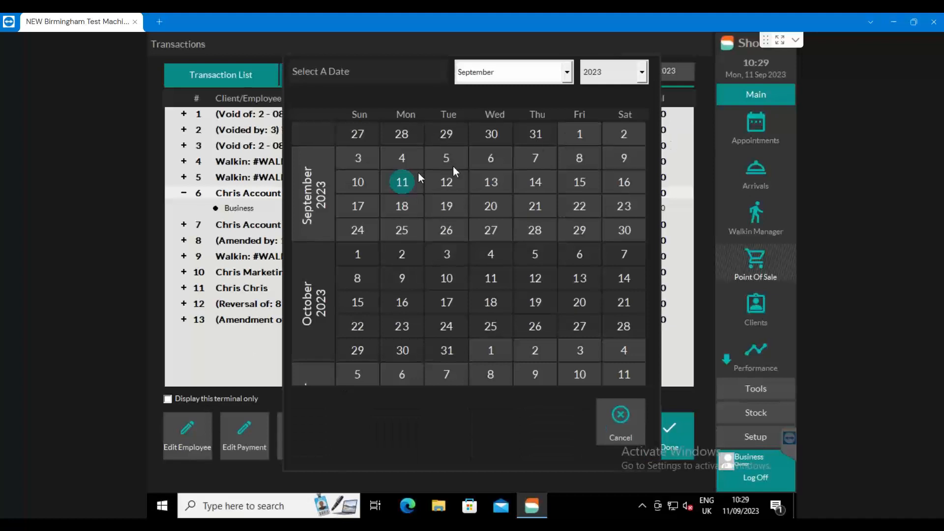
click(366, 183)
click(635, 74)
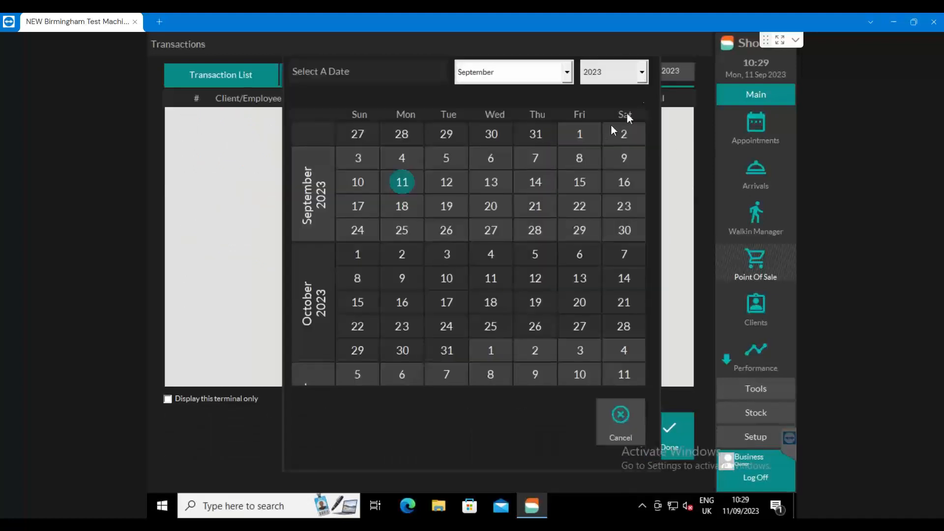
click(520, 158)
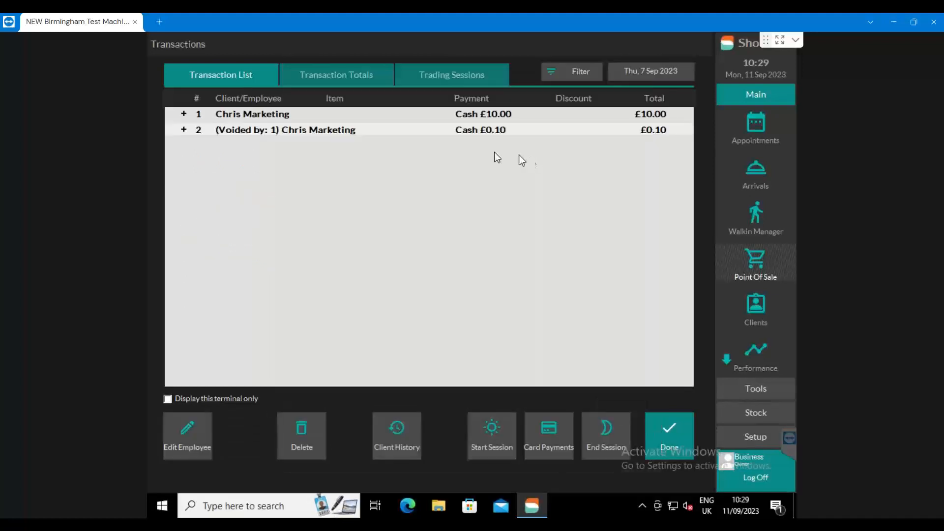
click(184, 114)
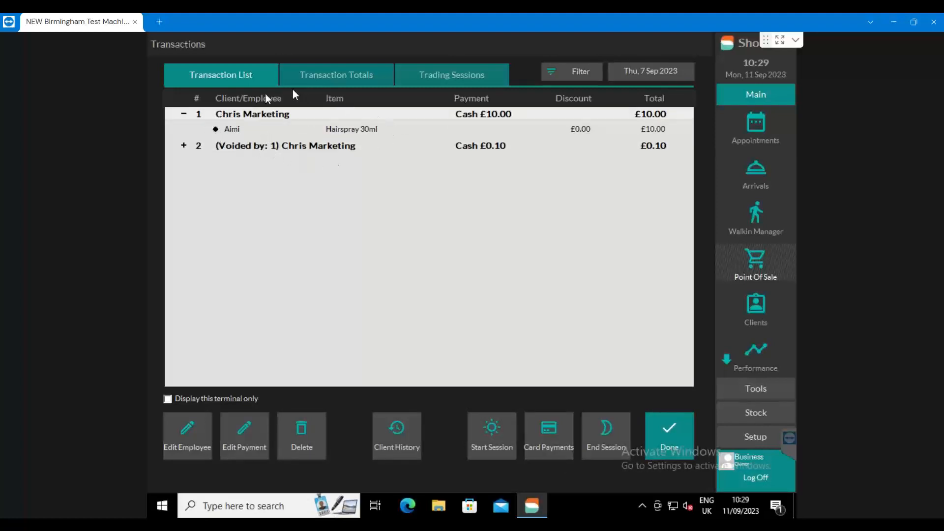
Reassign the Hairspray 30ml item of transaction 1 to the Senior Stylist employee and confirm the transaction update.
click(244, 129)
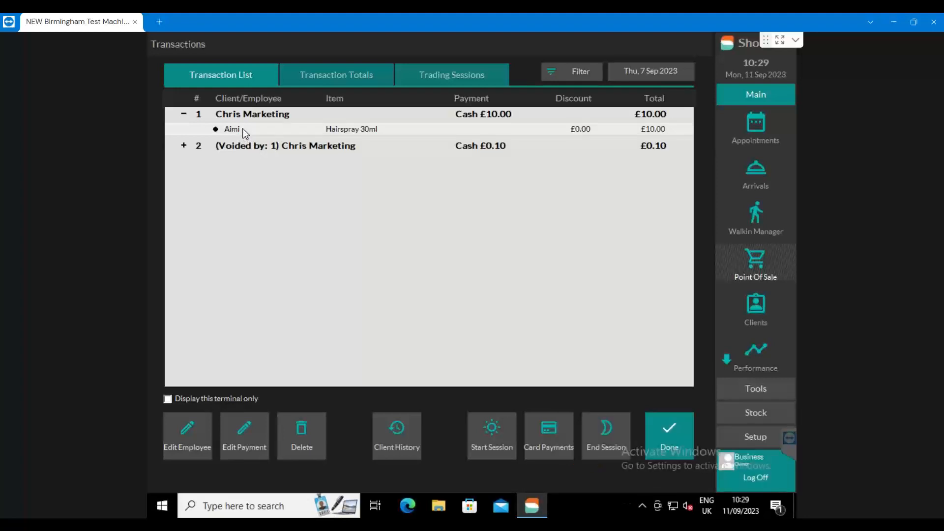
click(184, 427)
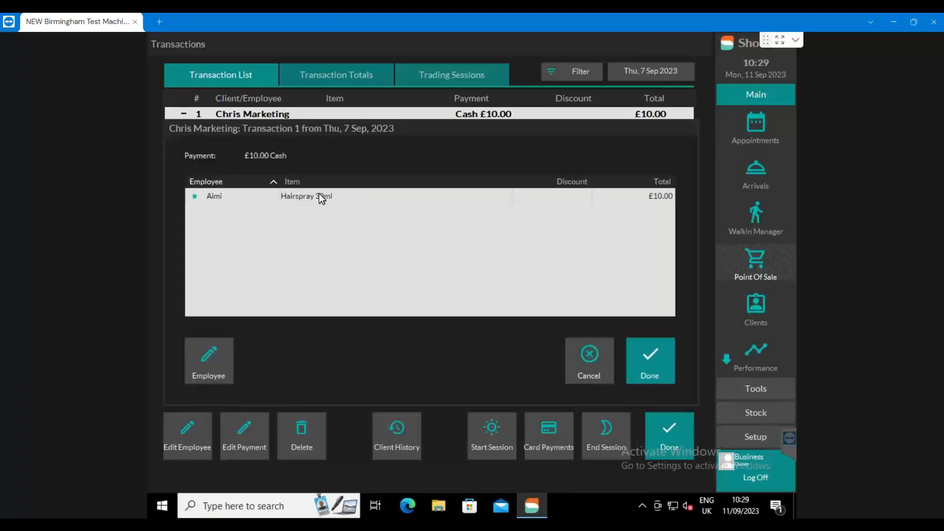
click(210, 358)
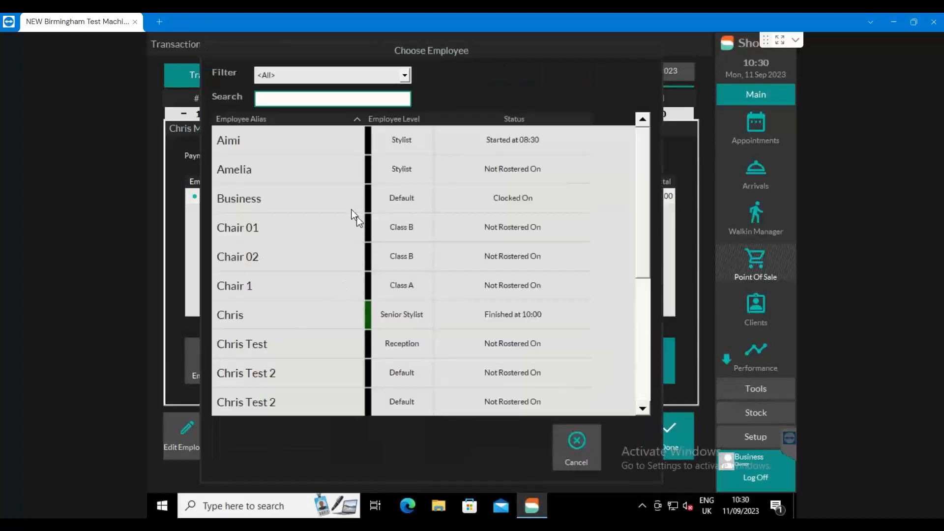
click(228, 311)
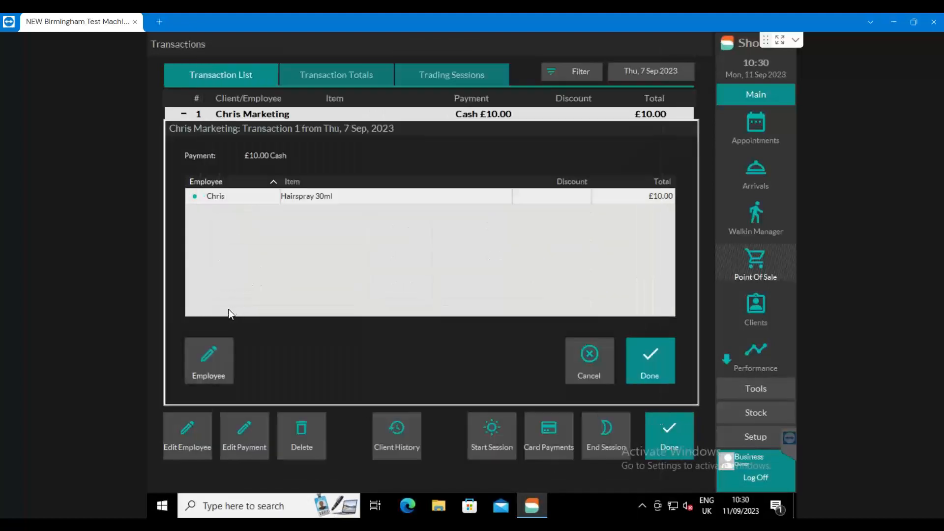
click(652, 359)
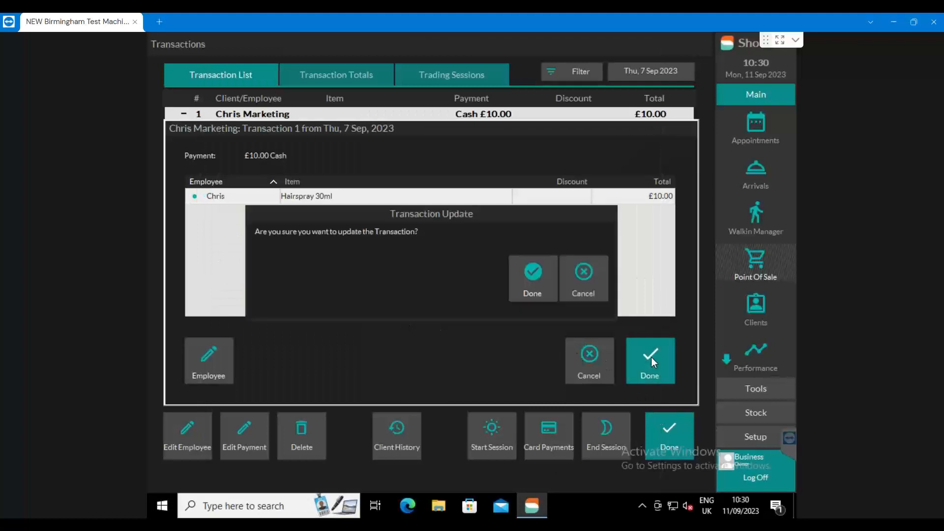
click(535, 270)
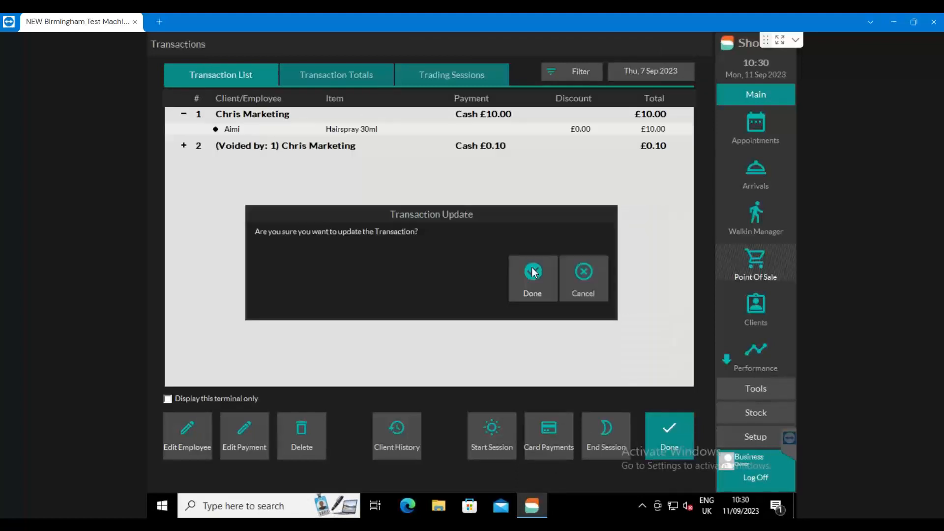
click(516, 283)
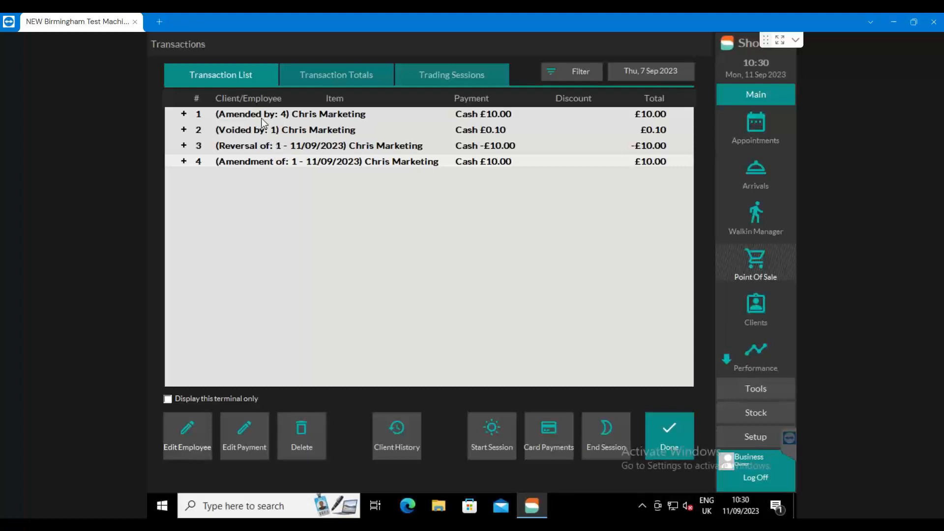
Leave the transaction list, view the appointment book for Monday 11 September and return to the point of sale.
click(675, 418)
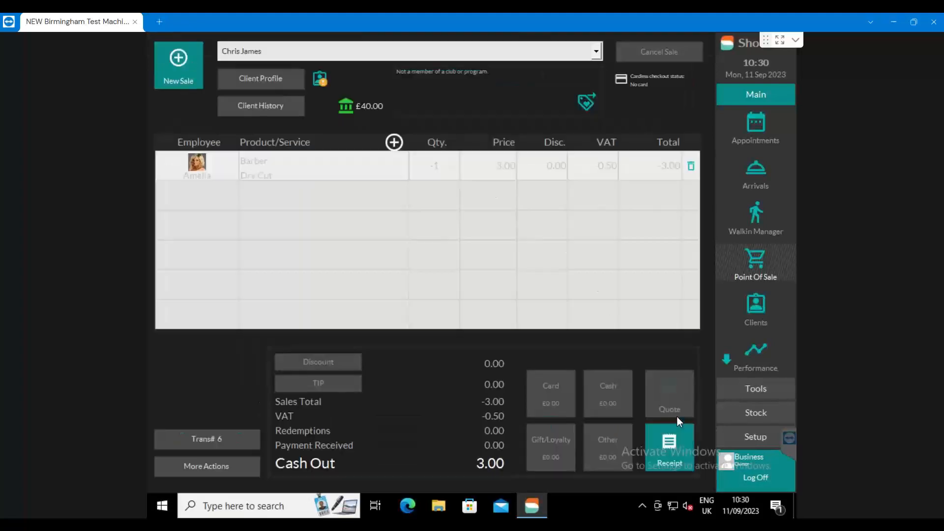
click(766, 123)
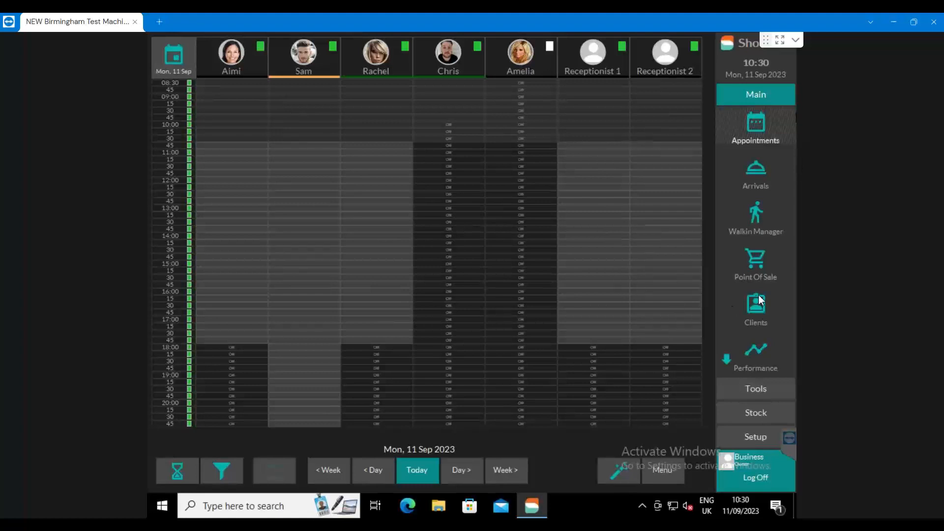
click(758, 262)
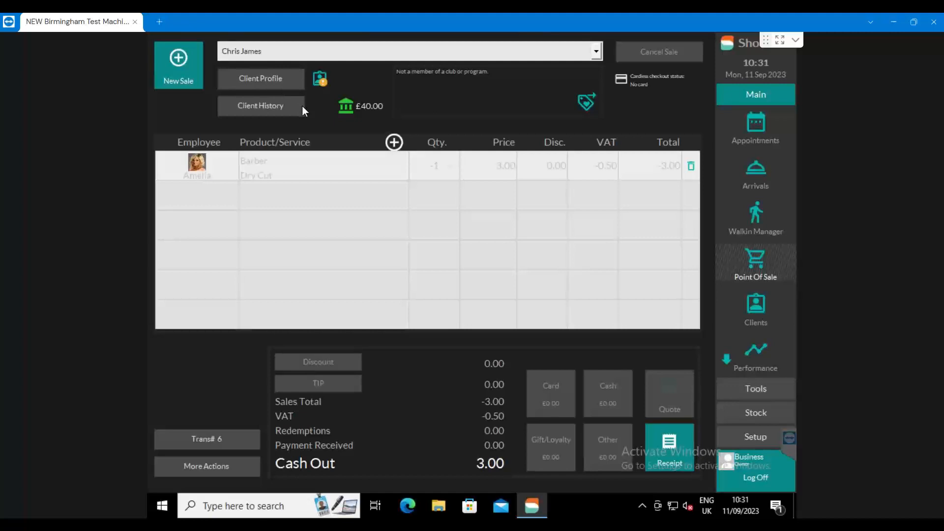
Review the profile and purchase history of the current sale's client, returning to the sale.
click(273, 80)
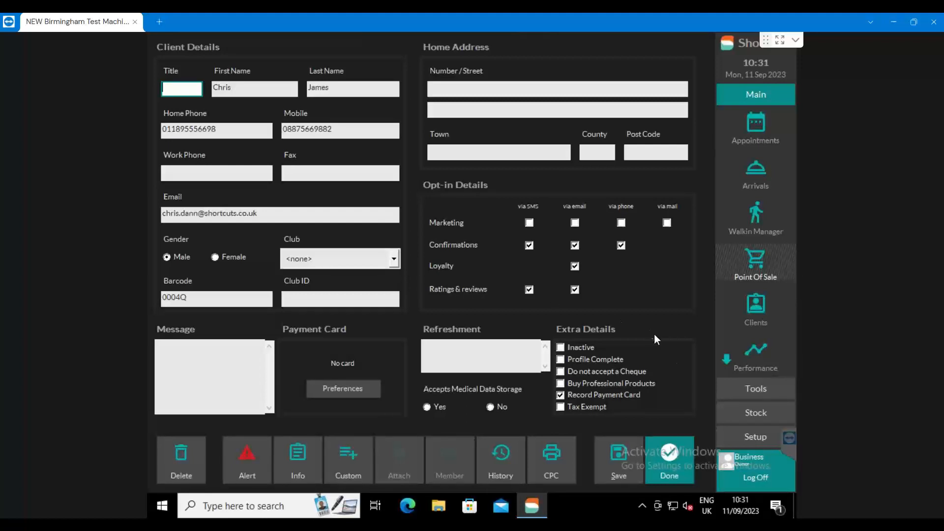
click(680, 451)
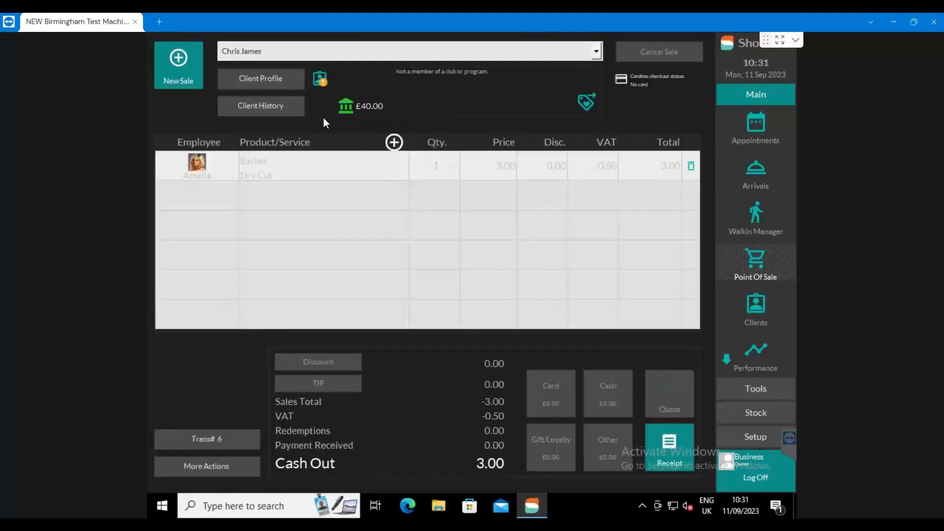
click(267, 104)
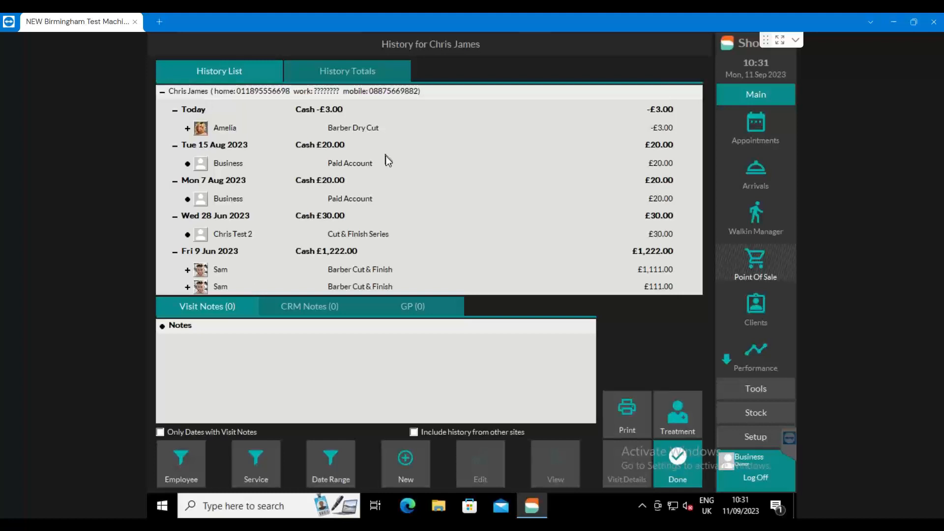
click(676, 457)
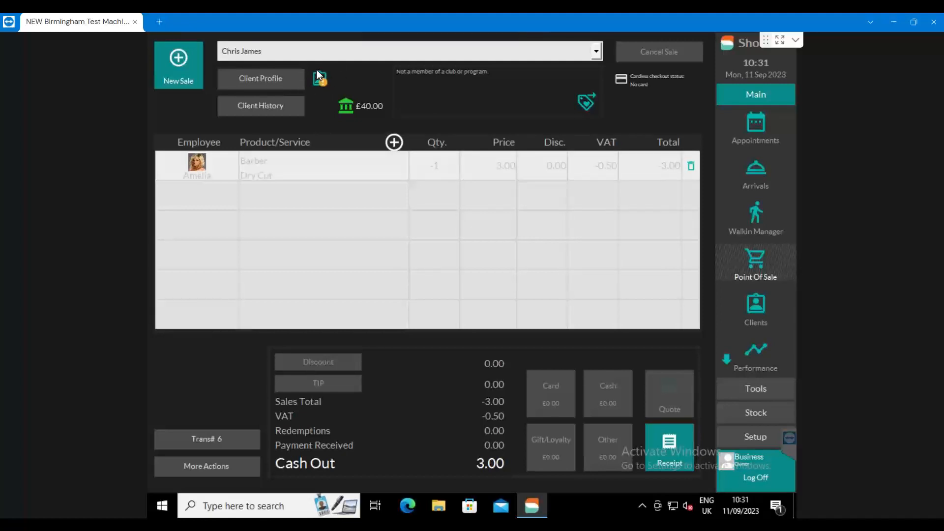
Check the work phone, fax and street address fields in the client's profile, then return to the sale.
click(272, 74)
click(207, 172)
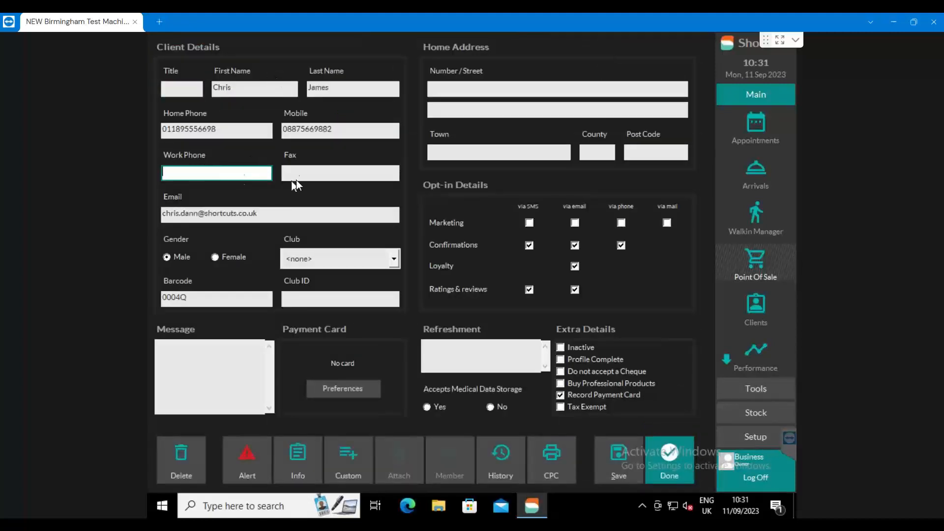
click(296, 180)
click(475, 88)
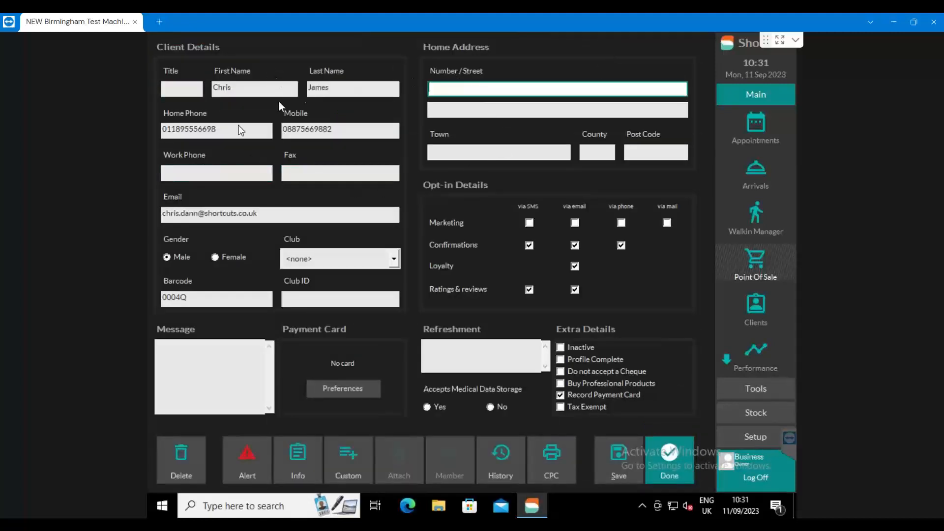
click(217, 173)
click(315, 173)
click(467, 91)
click(649, 439)
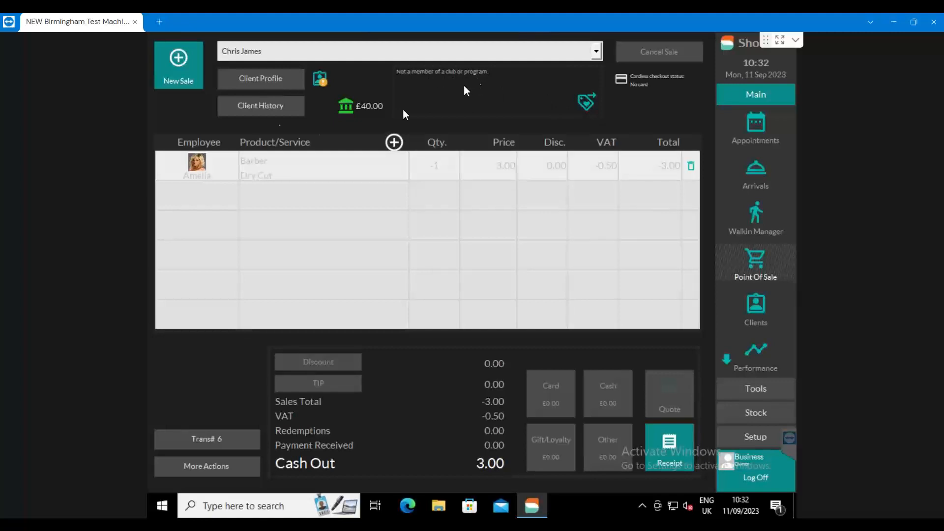
View the selectable client types and the additional cash actions for a walk-in quick sale, without choosing any.
click(596, 53)
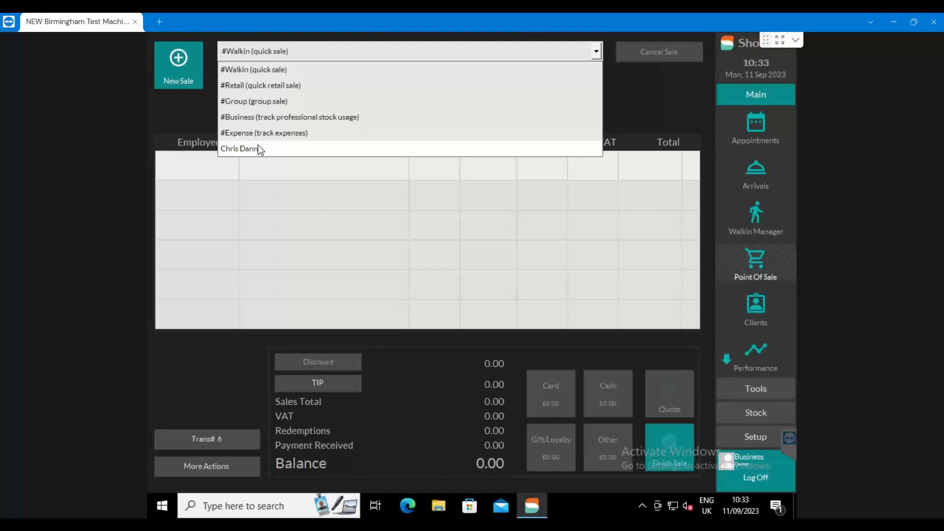
click(214, 338)
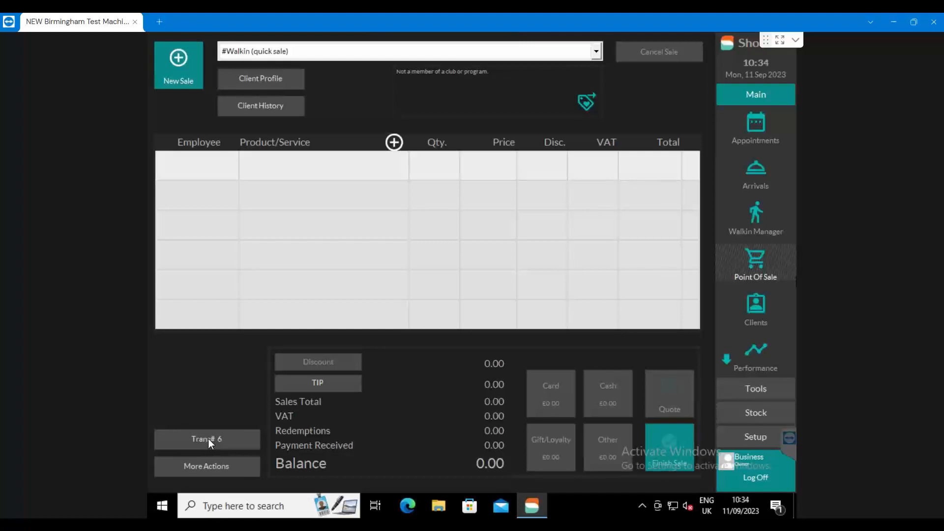
click(191, 470)
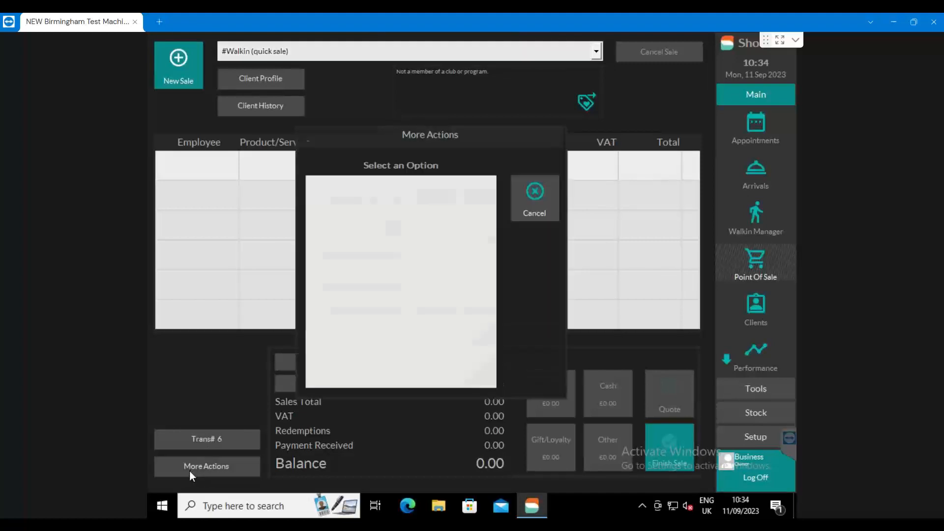
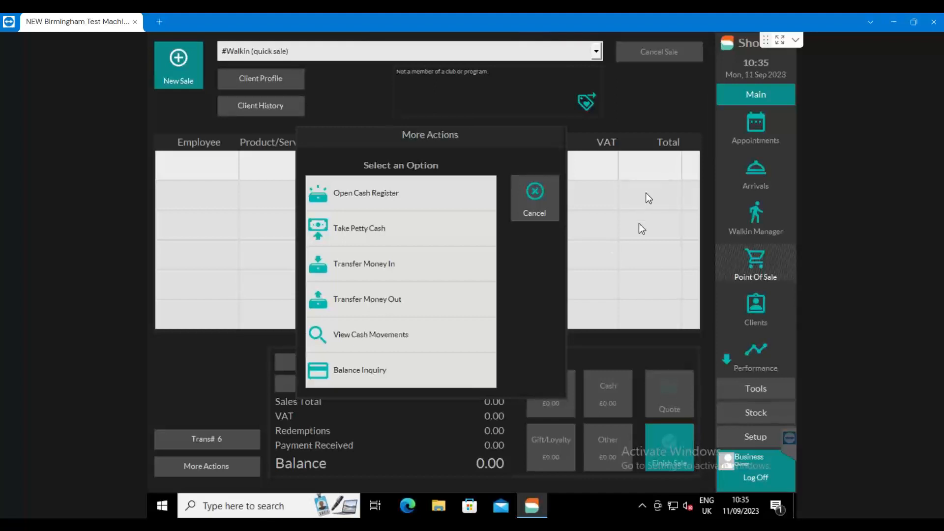
click(520, 207)
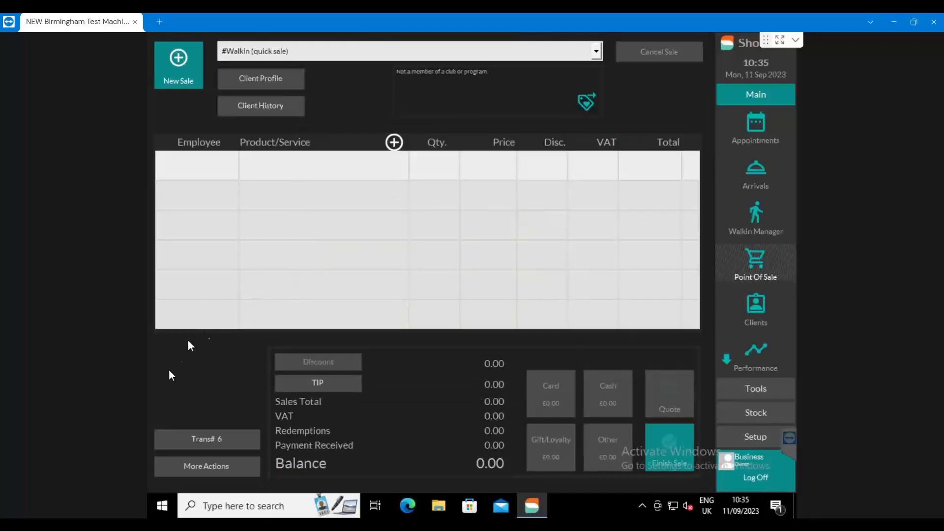
Reopen the transaction list from the sale and show the transactions of Thursday 7 September 2023.
click(213, 440)
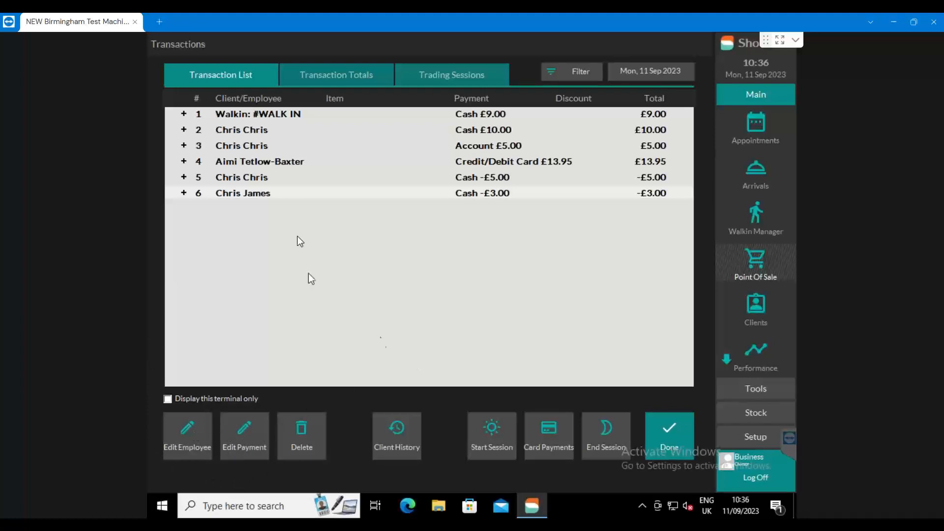
click(665, 70)
click(369, 181)
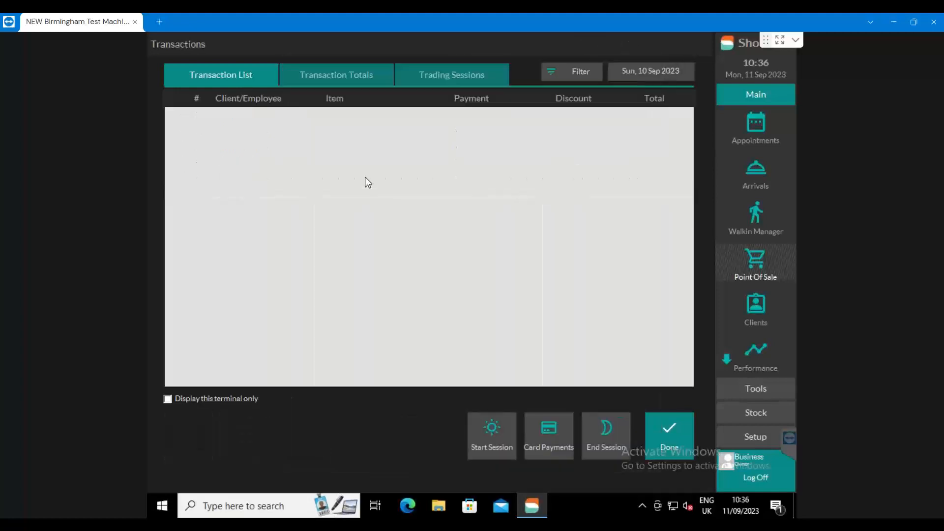
click(648, 73)
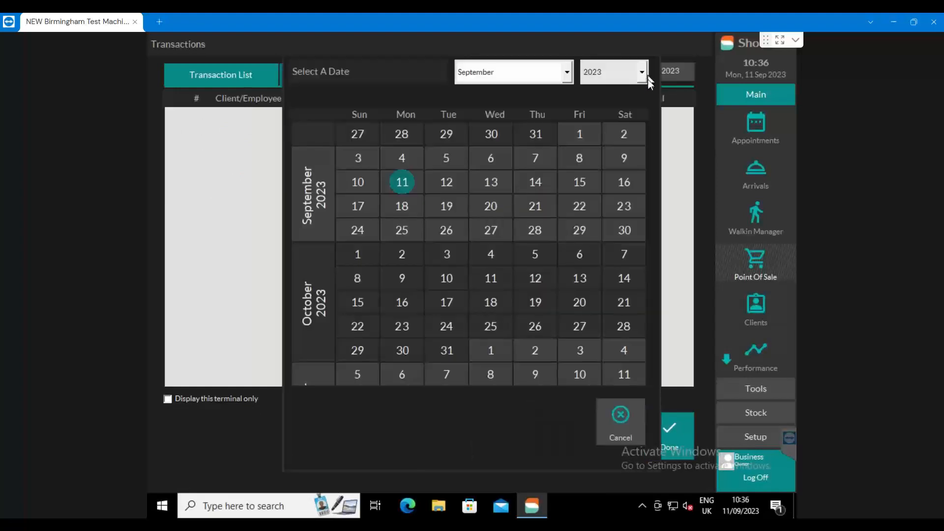
click(629, 155)
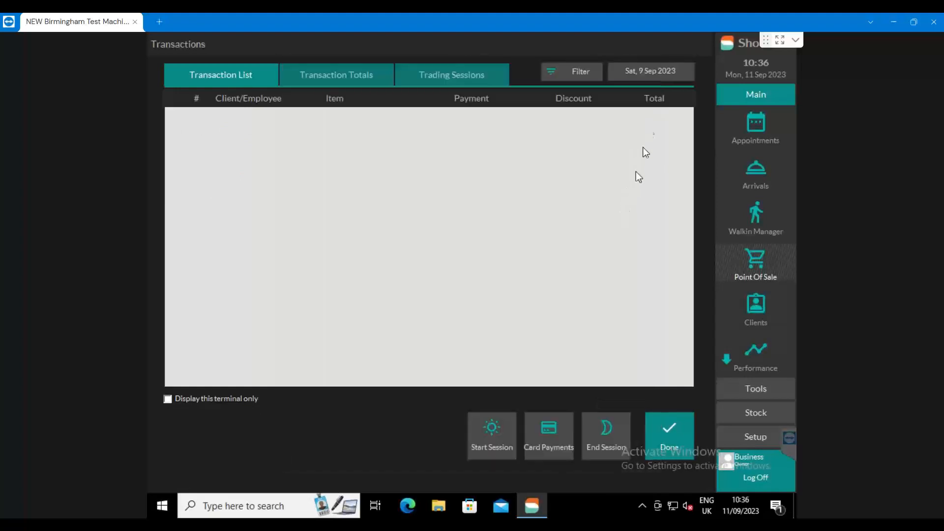
click(662, 74)
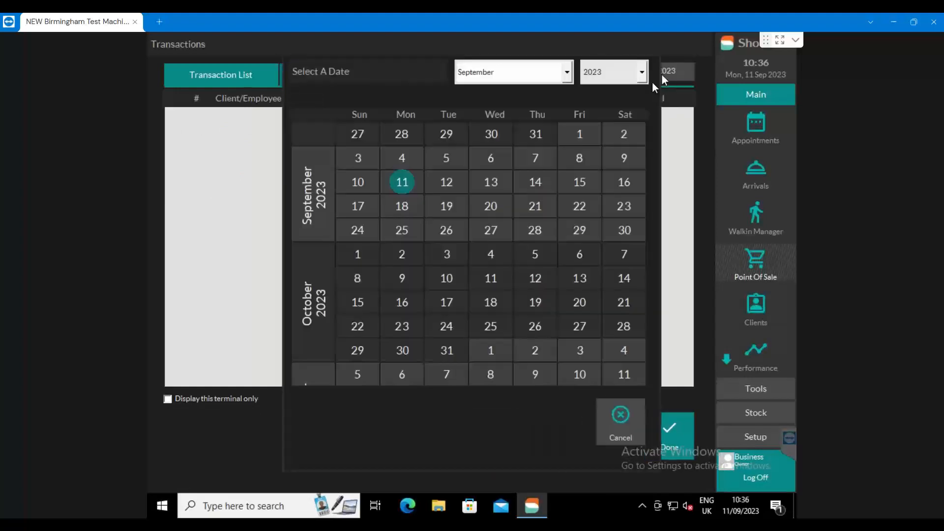
click(548, 153)
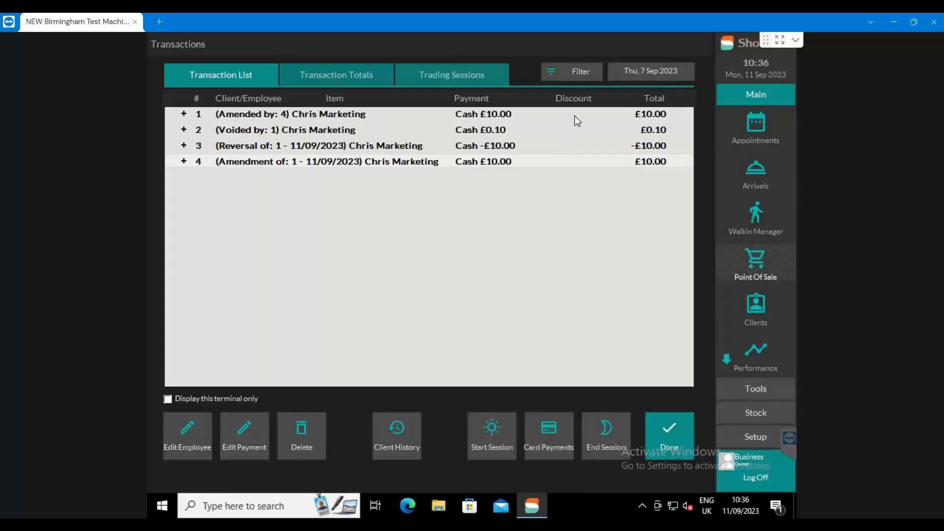
Review the transaction filter's client name, payment type, total and discount criteria, and cancel without applying a filter.
click(568, 67)
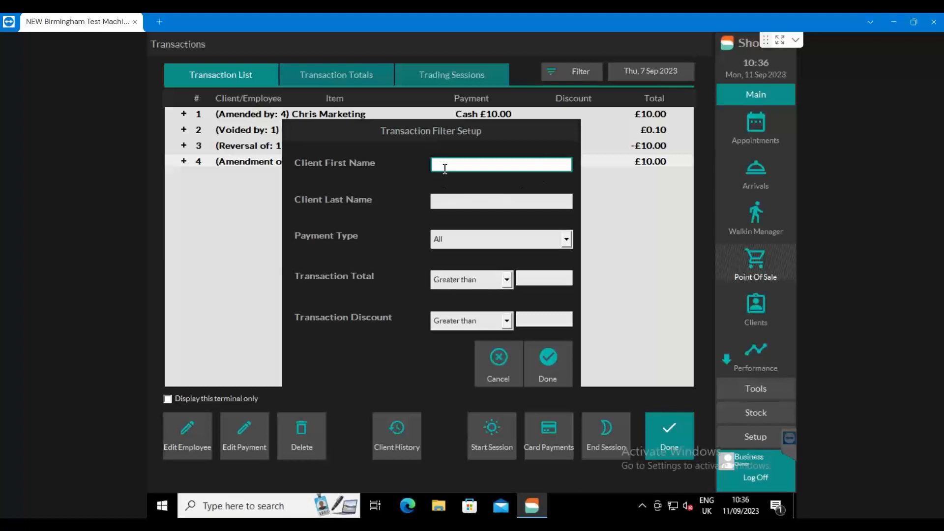
click(448, 202)
click(457, 164)
click(453, 241)
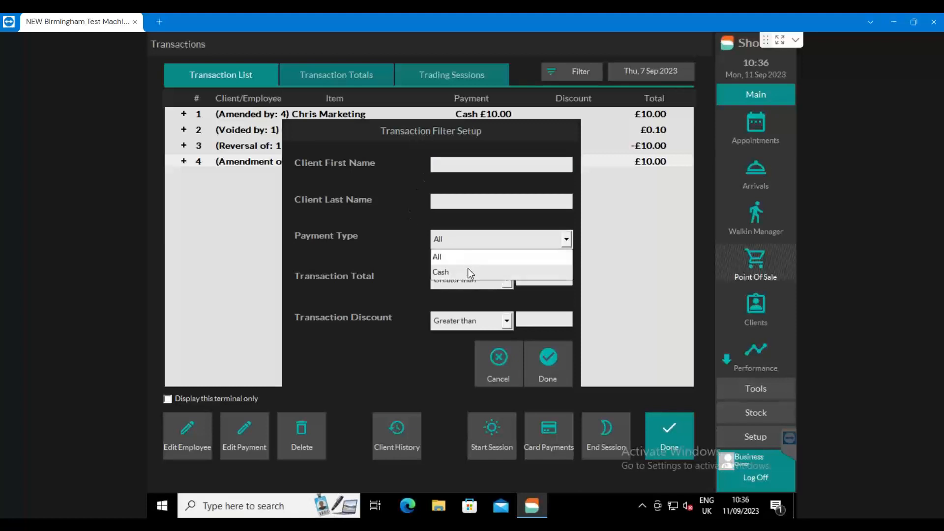
click(395, 230)
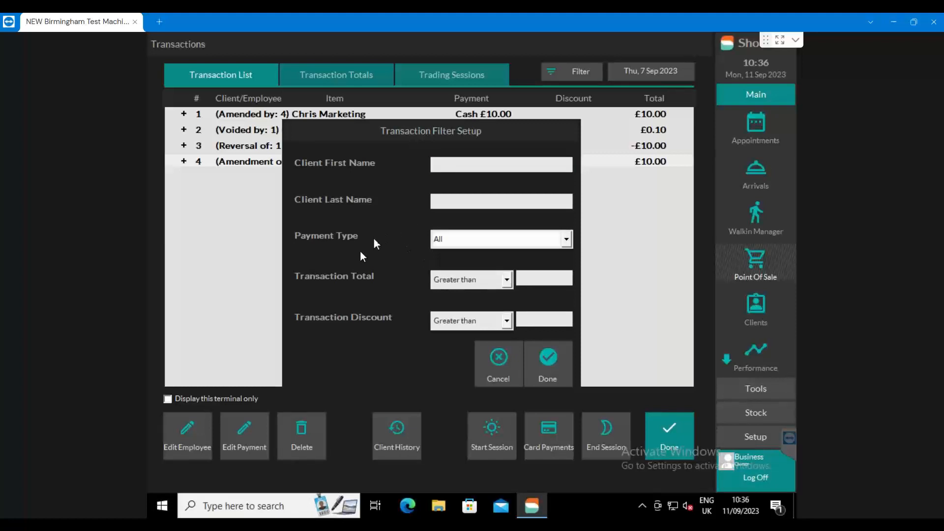
click(498, 279)
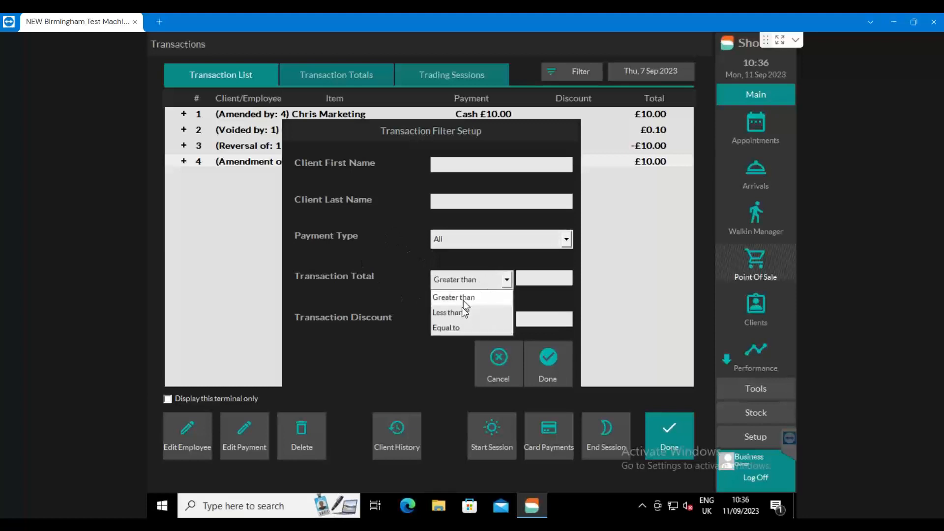
click(397, 304)
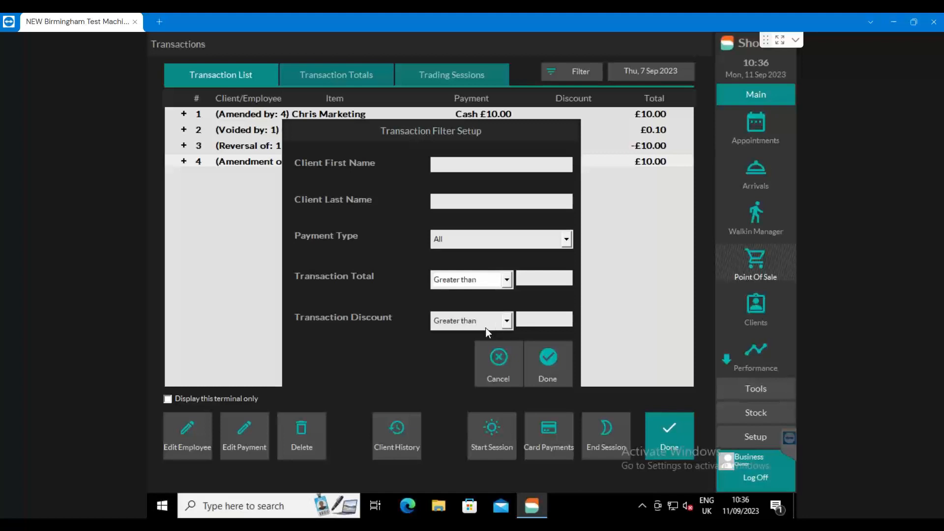
click(498, 358)
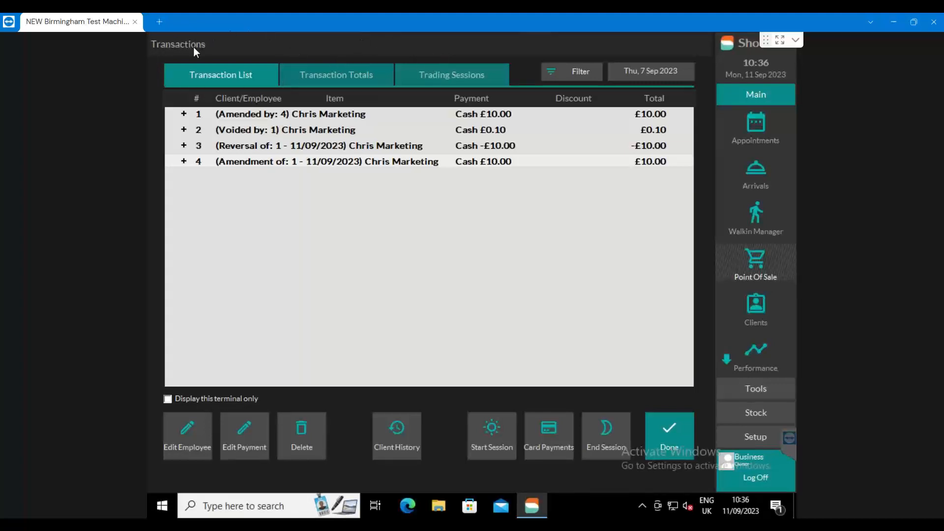
Show the transaction totals for Friday 8 September 2023 with the Takings breakdown expanded.
click(325, 75)
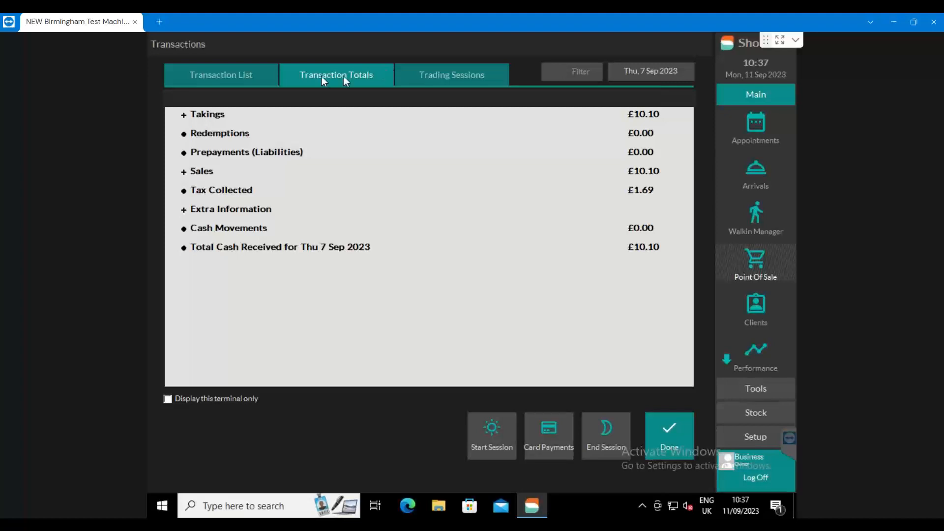
click(184, 115)
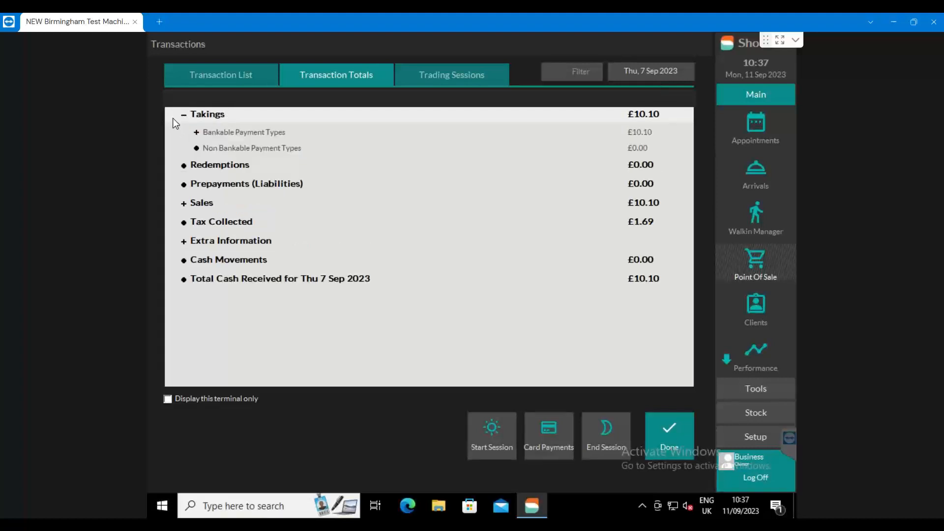
click(633, 73)
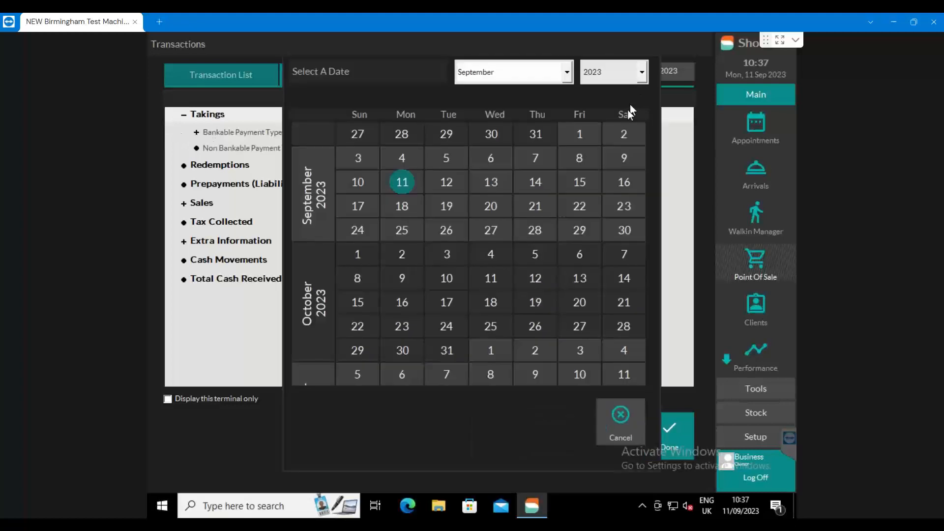
click(590, 156)
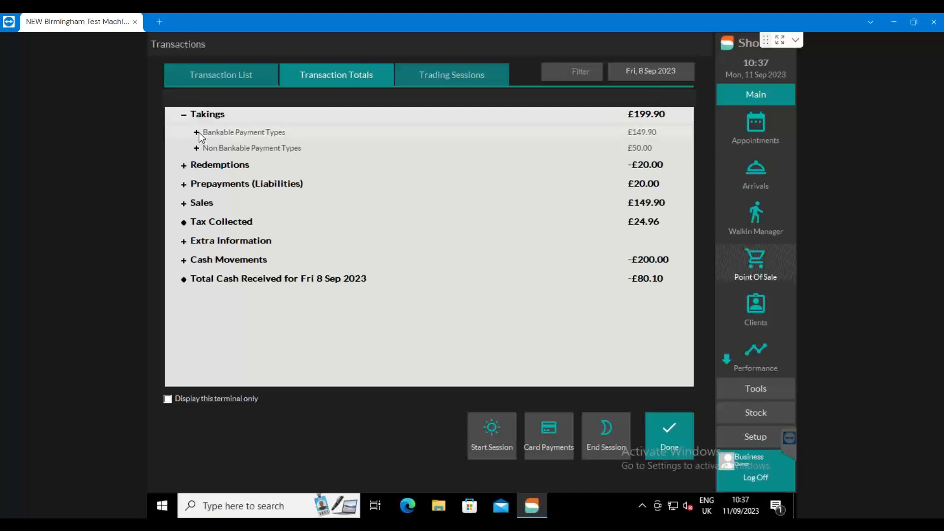
Examine the bankable and non-bankable payment types within Takings, and collapse the Takings breakdown.
click(199, 135)
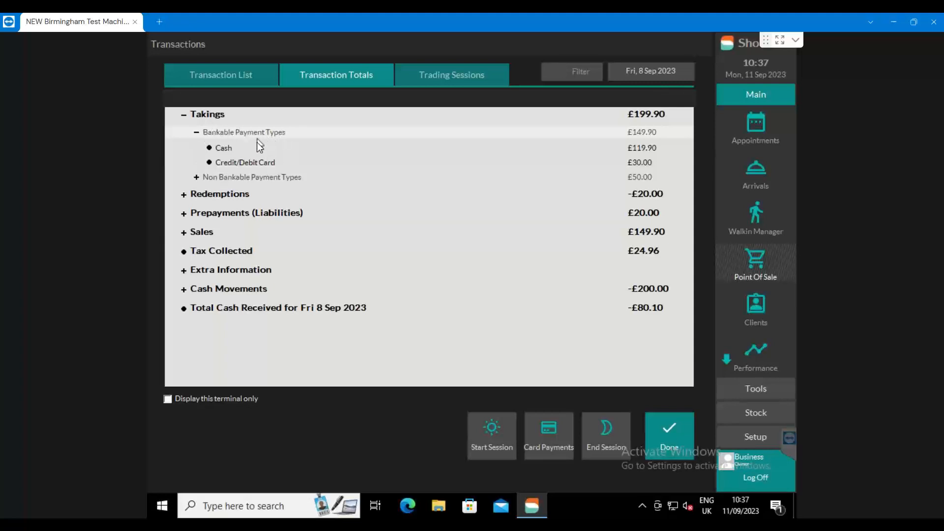
click(197, 178)
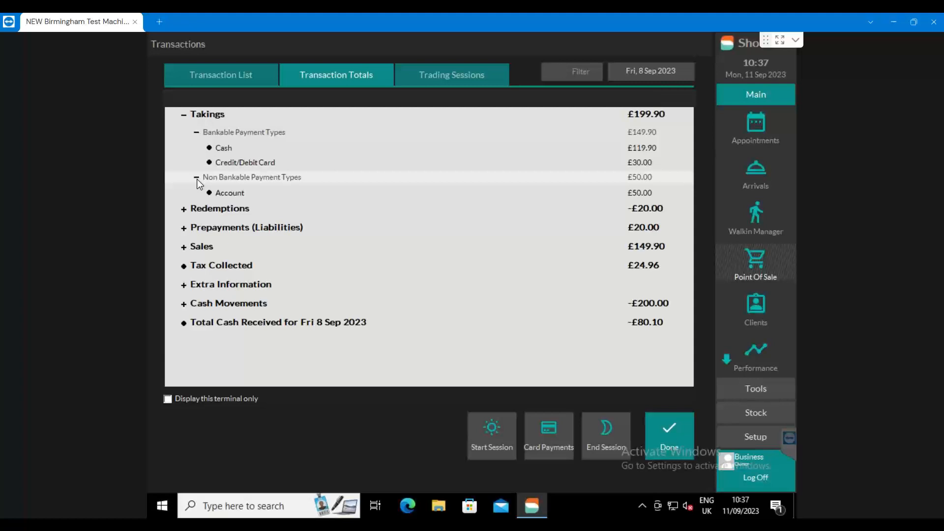
click(184, 116)
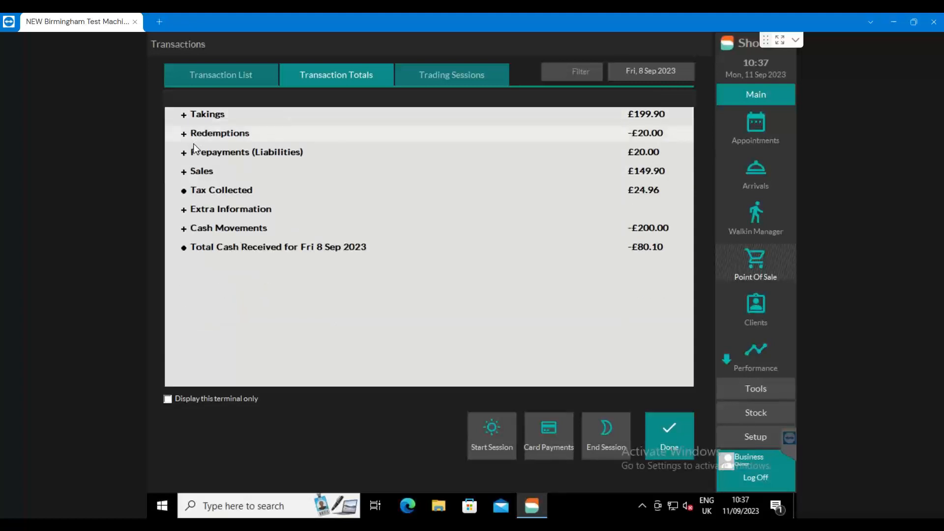
Examine the Redemptions, Prepayments (Liabilities) and Sales breakdowns in the transaction totals, collapsing each one after viewing.
click(186, 134)
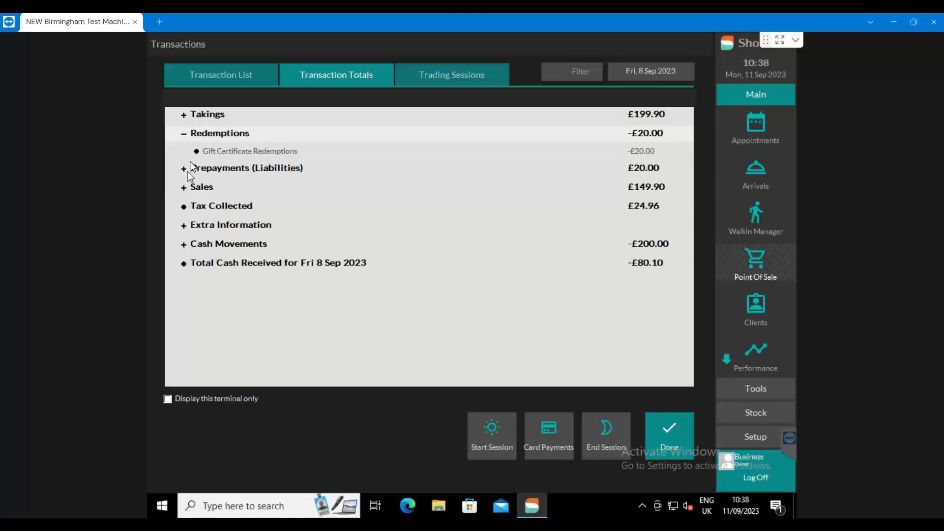
click(185, 135)
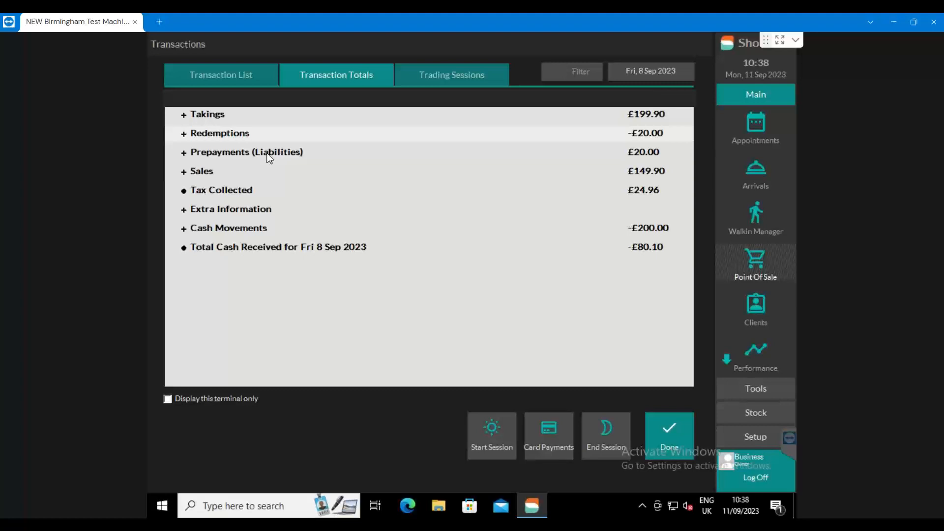
click(184, 154)
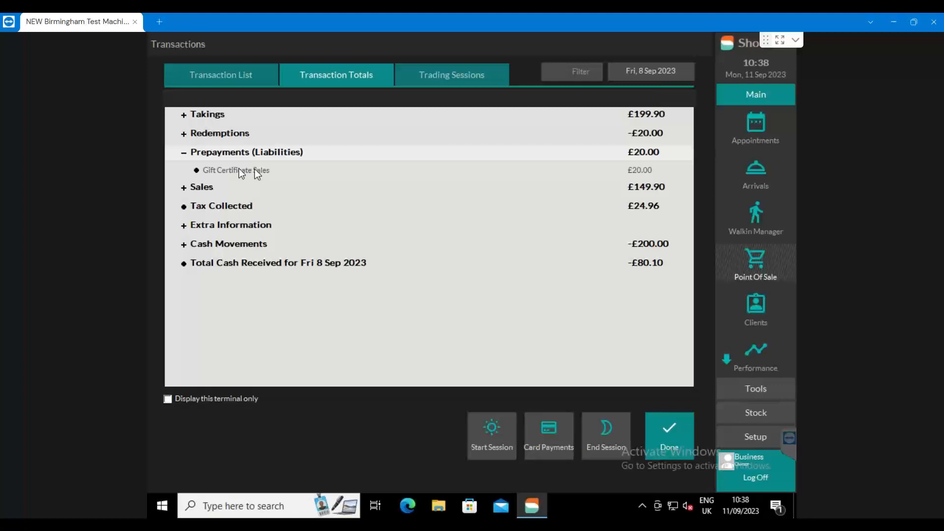
click(184, 154)
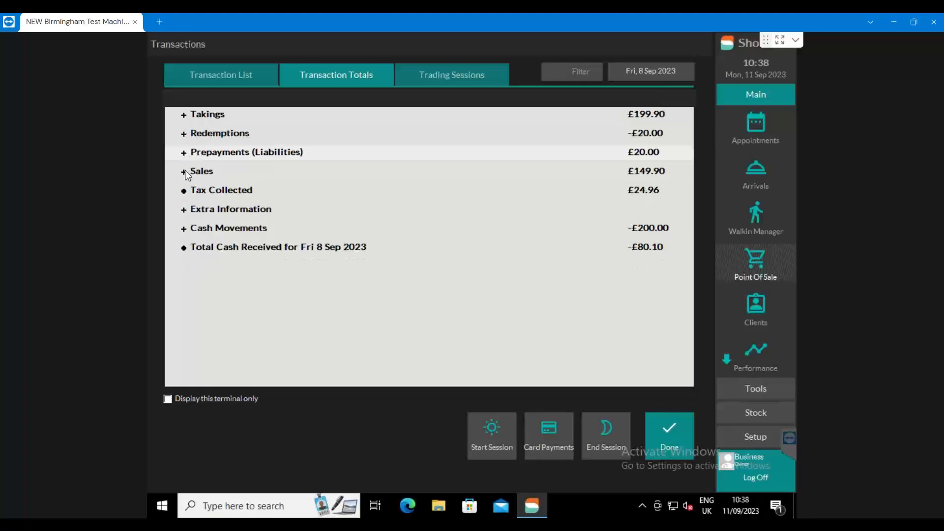
click(184, 172)
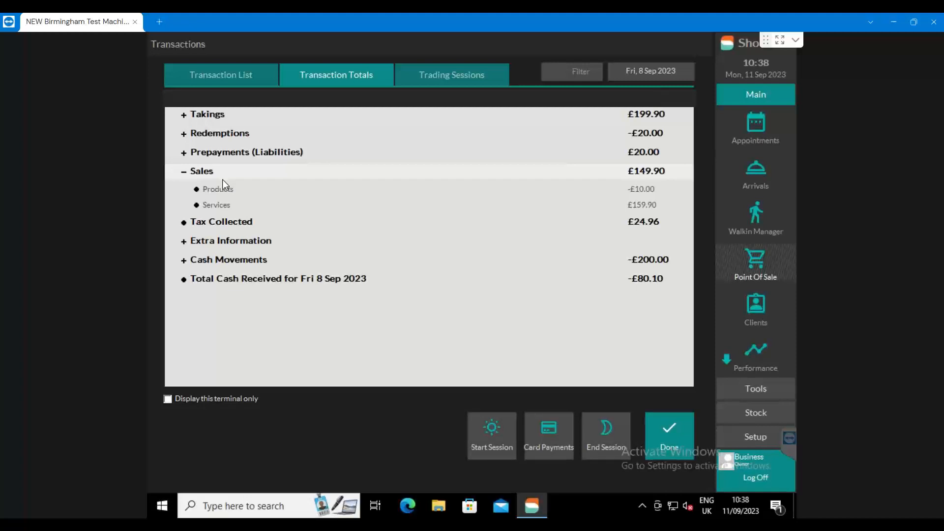
click(183, 173)
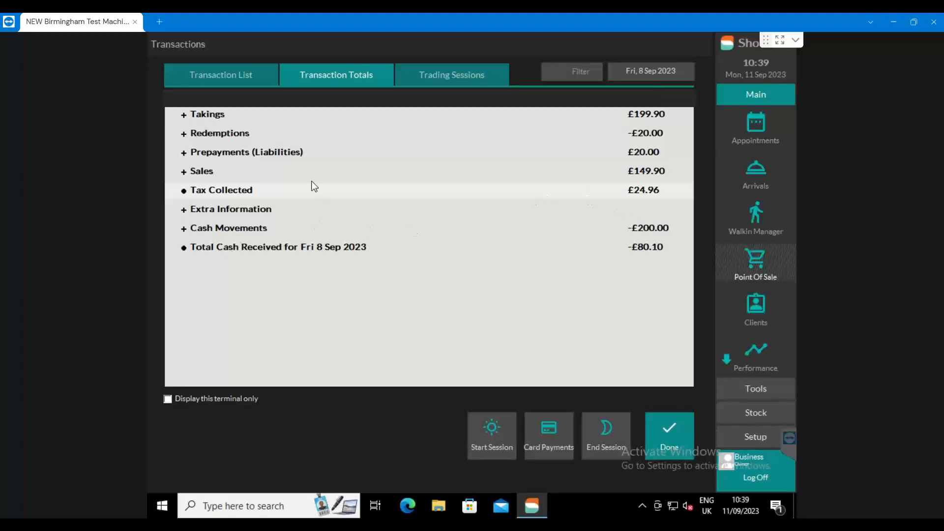
click(185, 172)
click(185, 172)
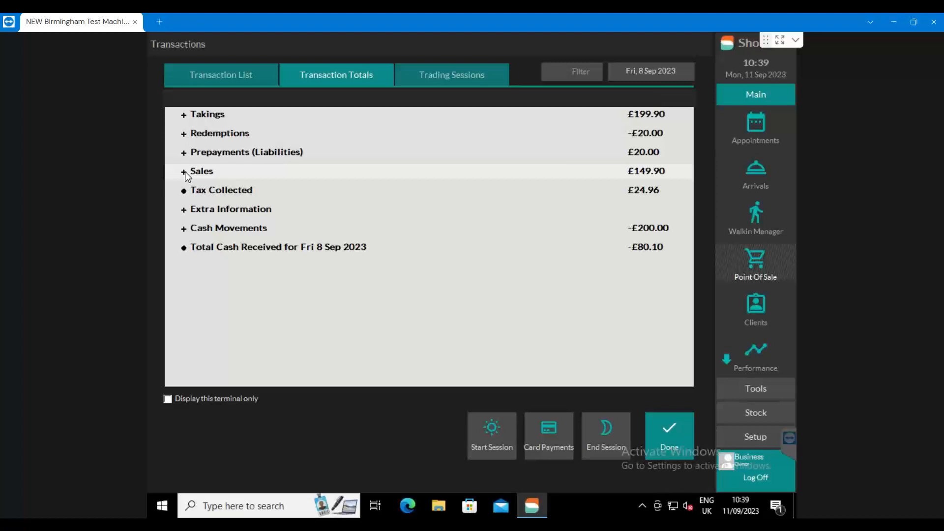
Expand Extra Information and Cash Movements in the transaction totals and examine their entries down to the total cash received.
click(186, 216)
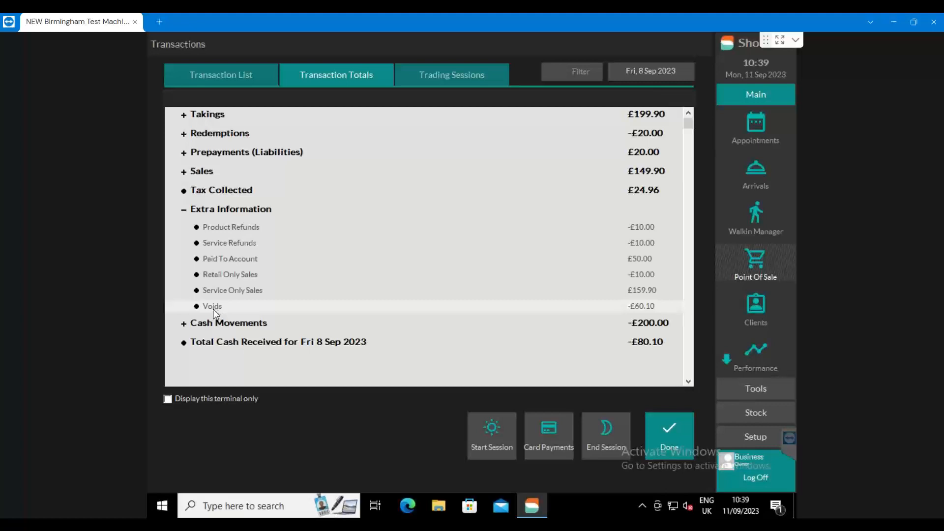
click(184, 324)
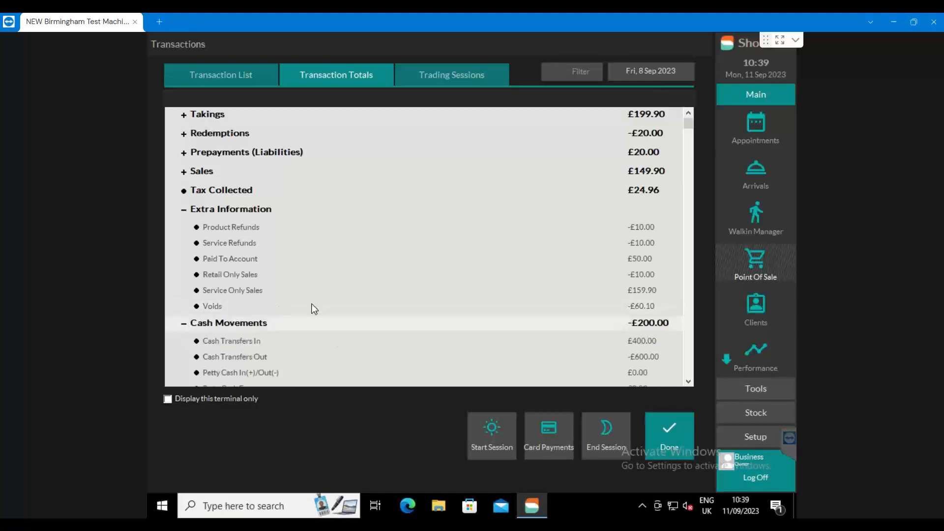
click(688, 381)
click(688, 382)
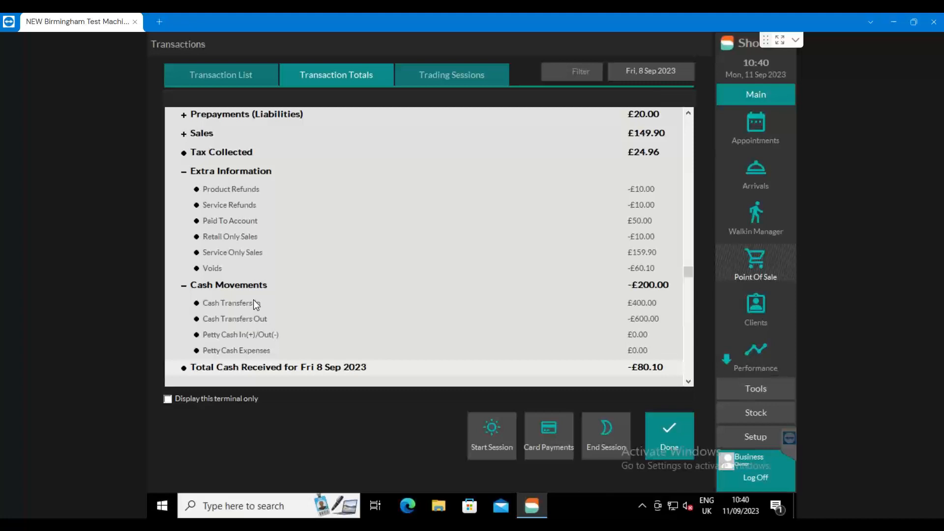
Examine the completed trading sessions for Friday 8 September 2023 and return to the sale.
click(451, 74)
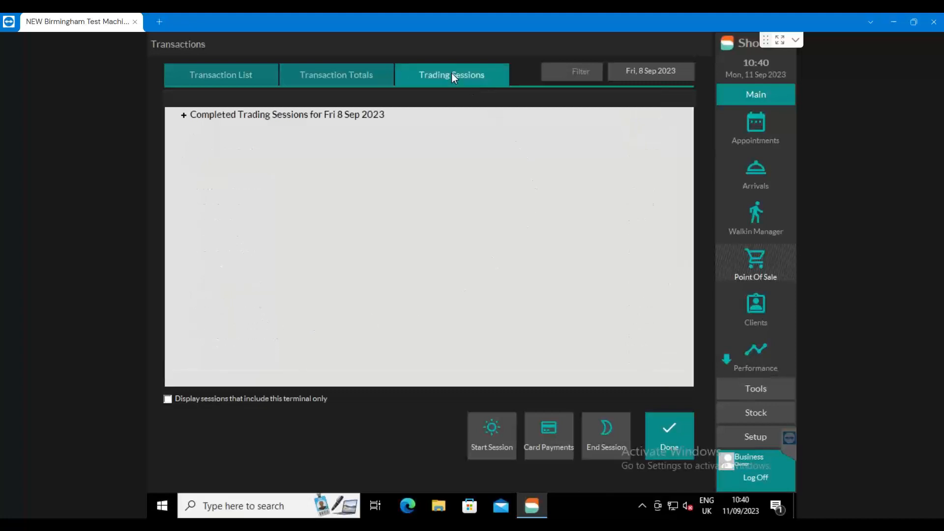
click(184, 115)
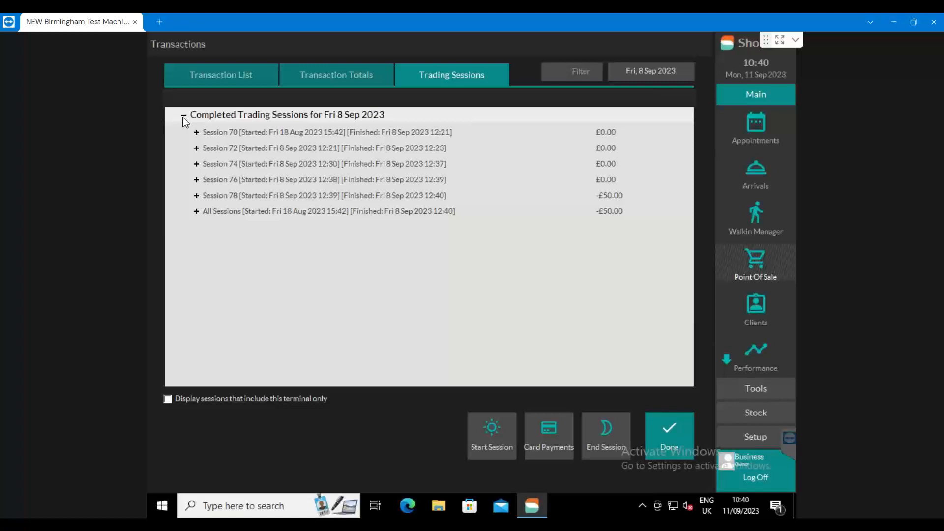
click(654, 432)
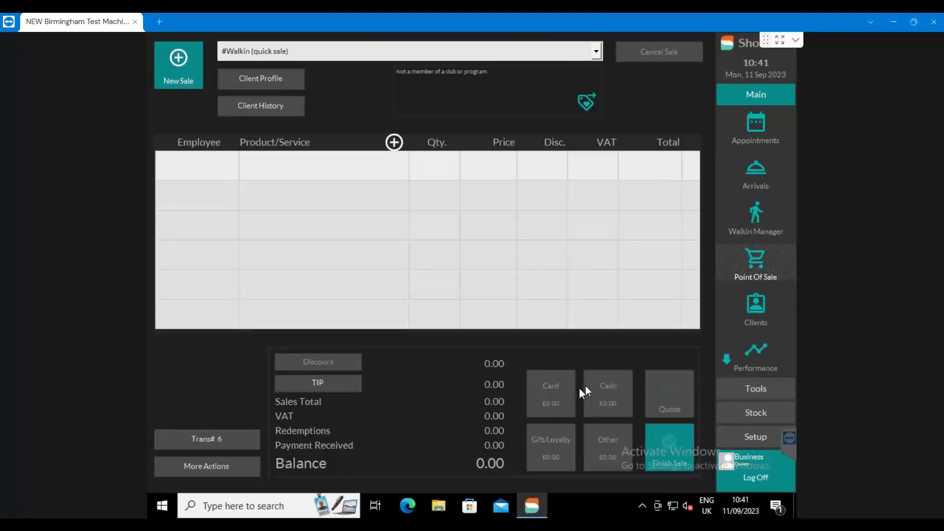
Open the reports and select the Refunds List report in the Transactions category.
click(745, 389)
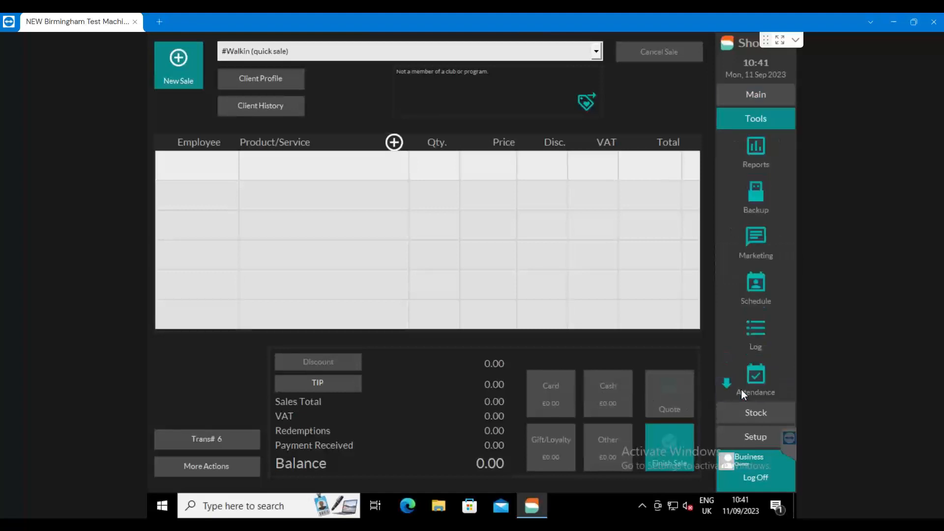
click(757, 152)
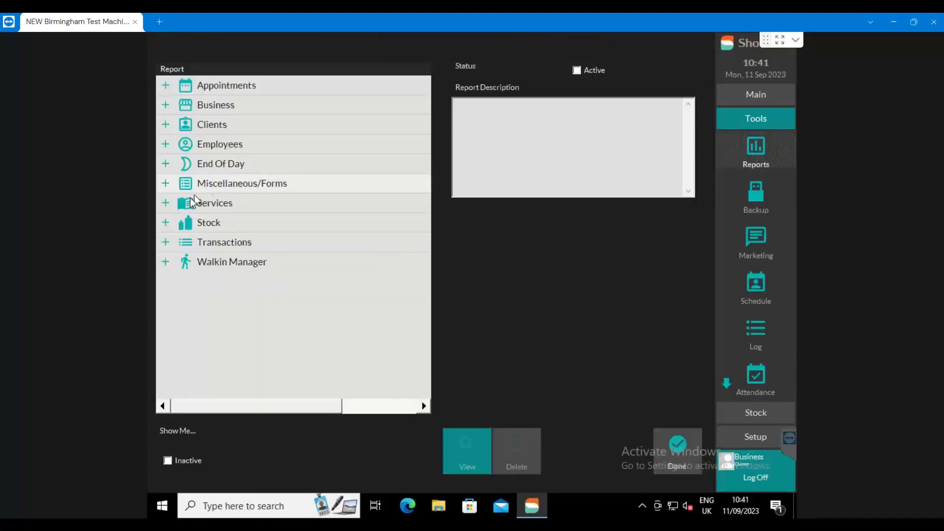
click(166, 243)
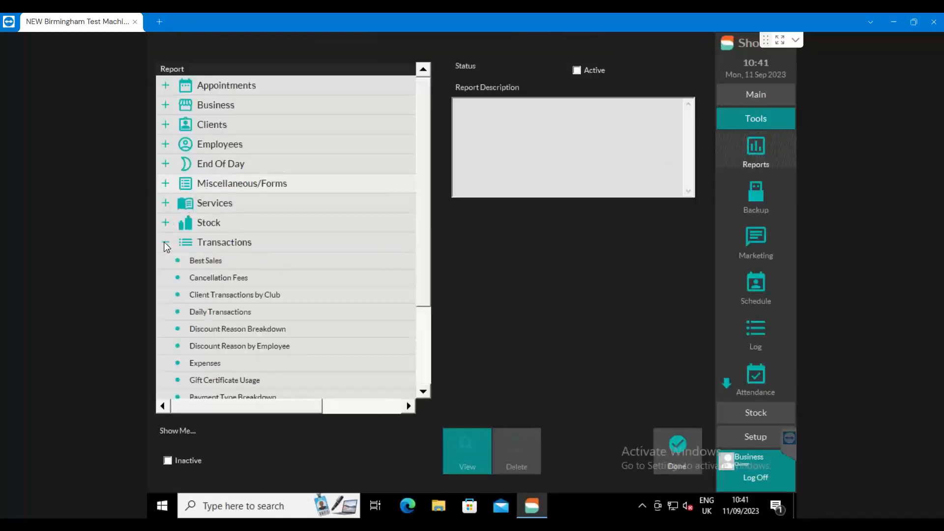
drag(425, 229, 436, 305)
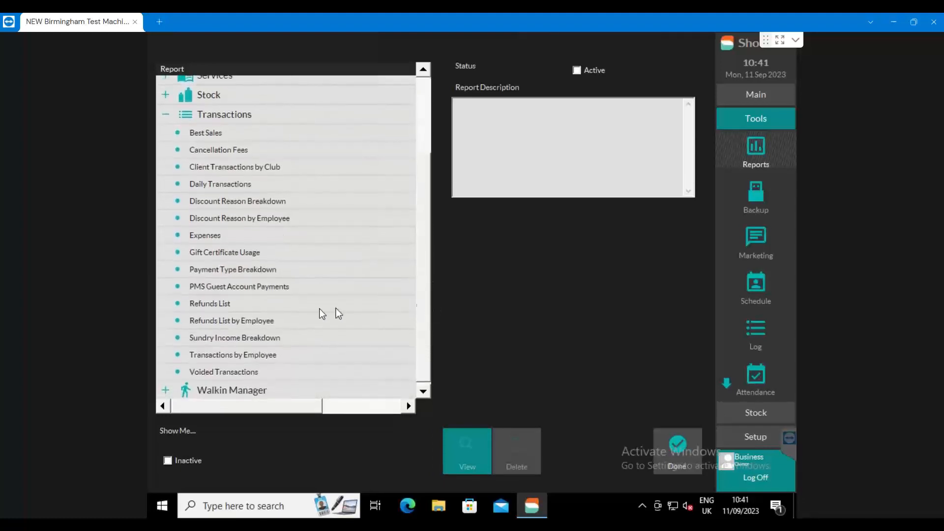
click(239, 308)
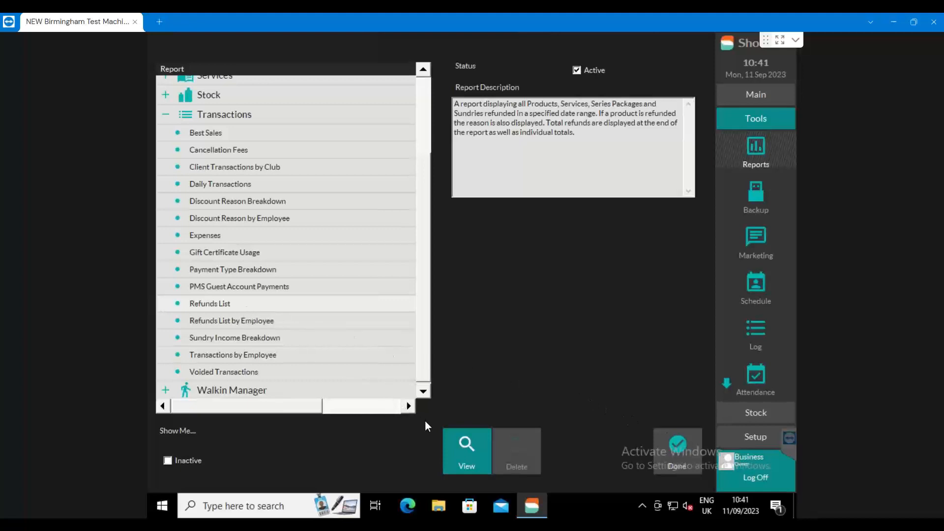
Generate the Refunds List report for the date range 8 September 2023 to 11 September 2023.
click(468, 451)
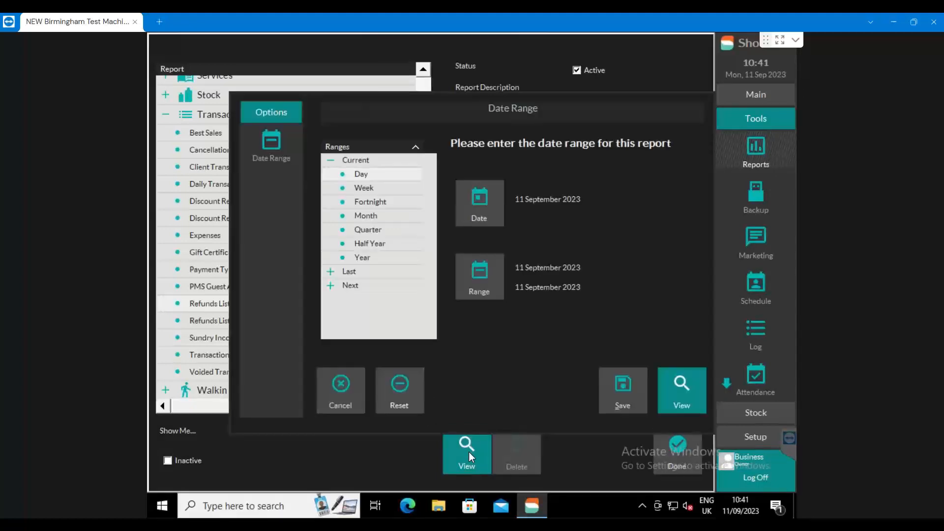
click(480, 268)
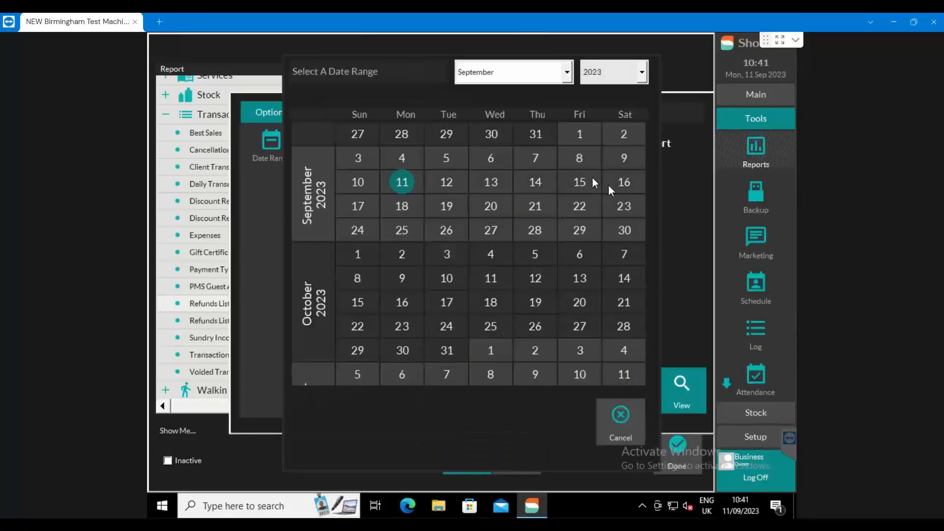
click(402, 182)
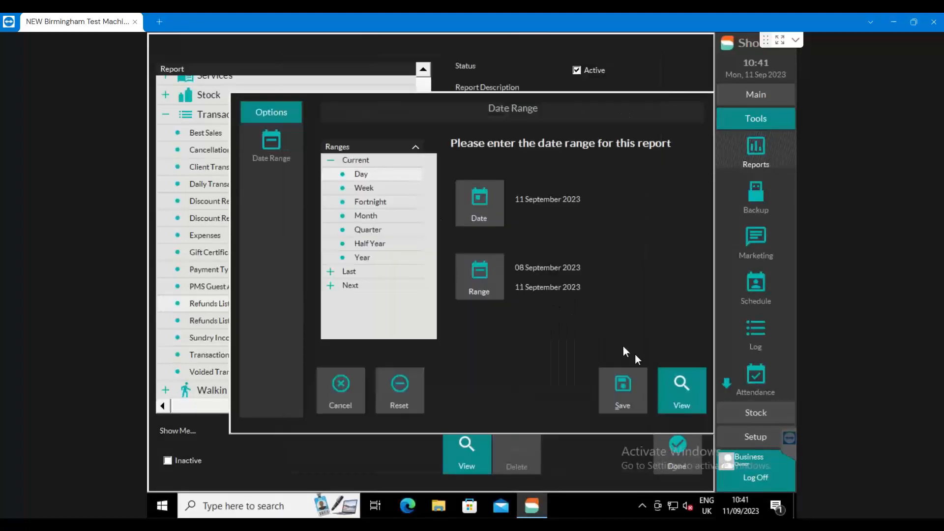
click(682, 389)
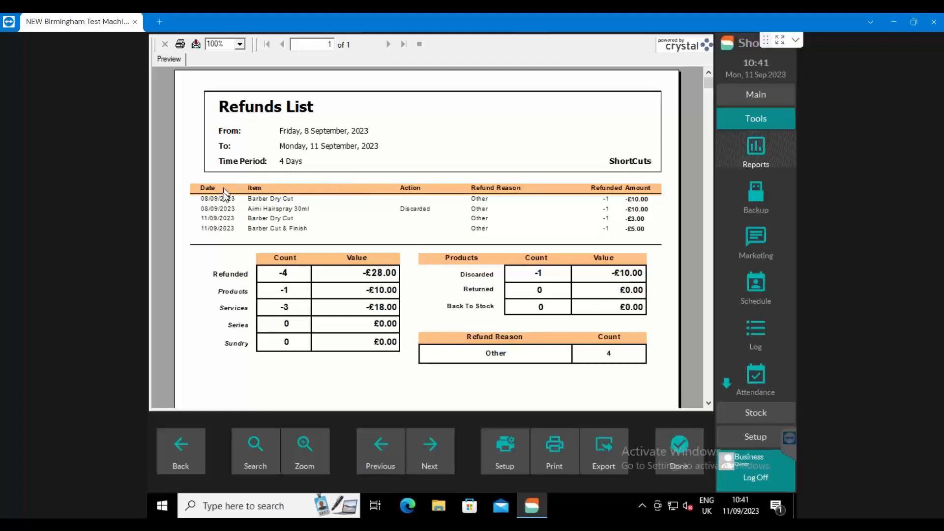
Examine the refunded items in the Refunds List, including their actions, refund reasons and refunded amounts.
click(264, 199)
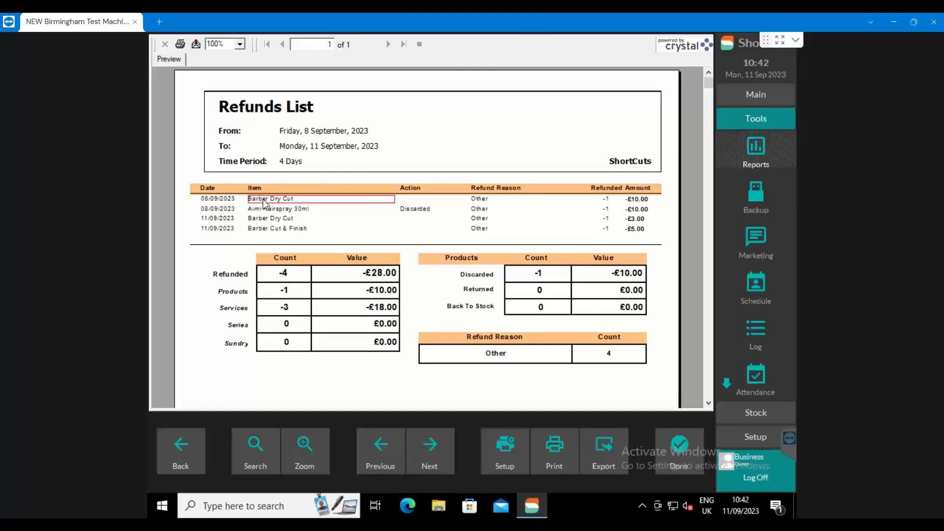
click(478, 201)
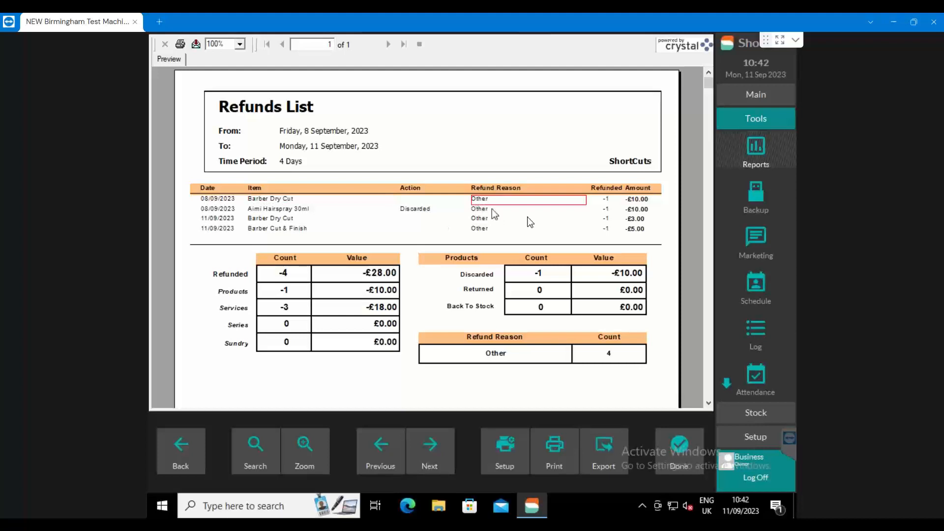
click(635, 201)
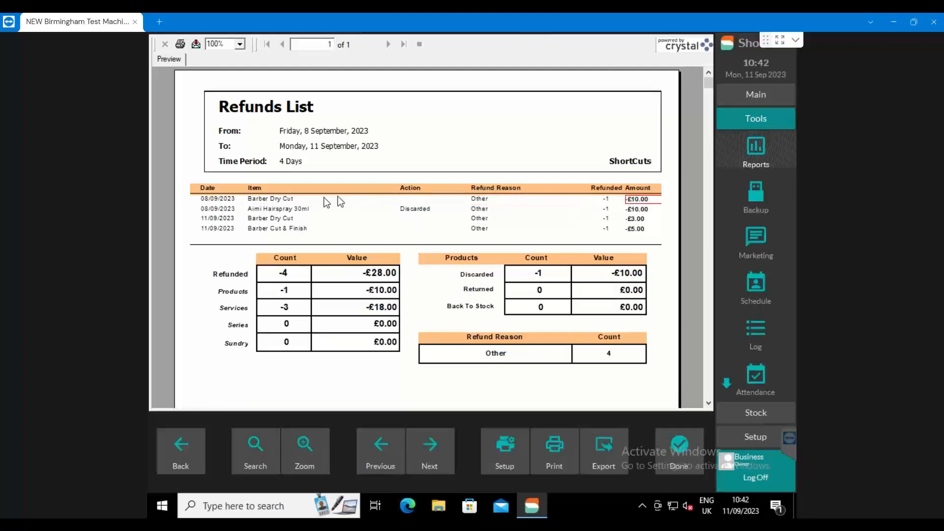
click(296, 213)
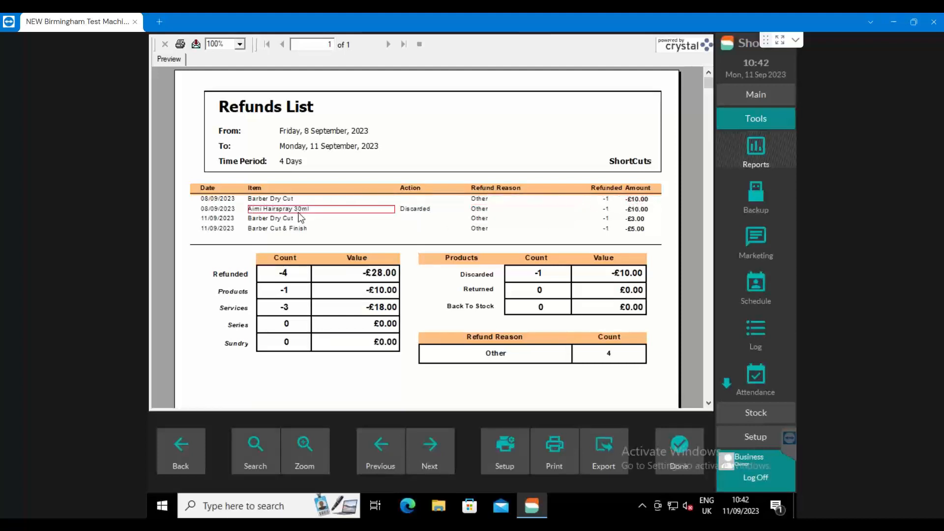
click(426, 212)
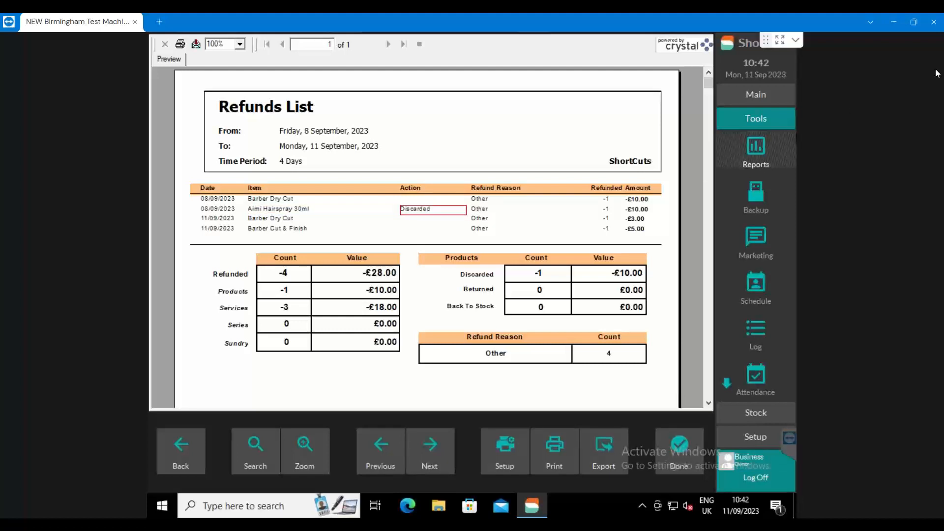
click(478, 211)
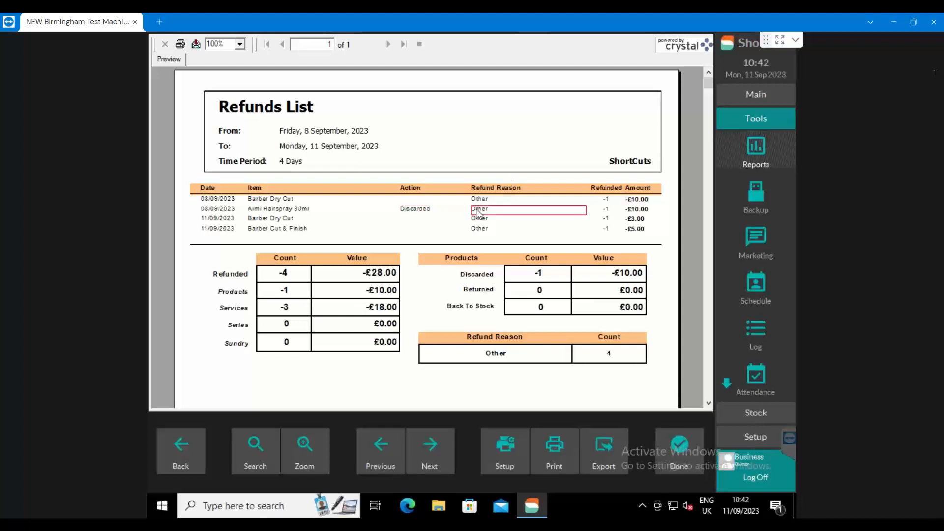
click(634, 210)
click(638, 219)
Check the discarded, returned and back-to-stock product counts in the Refunds List and return to the report list.
click(546, 274)
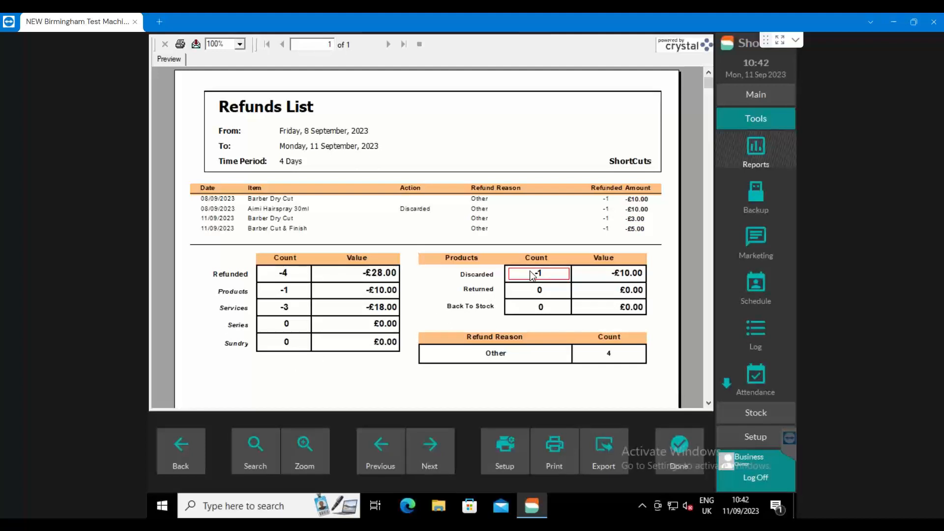
click(526, 293)
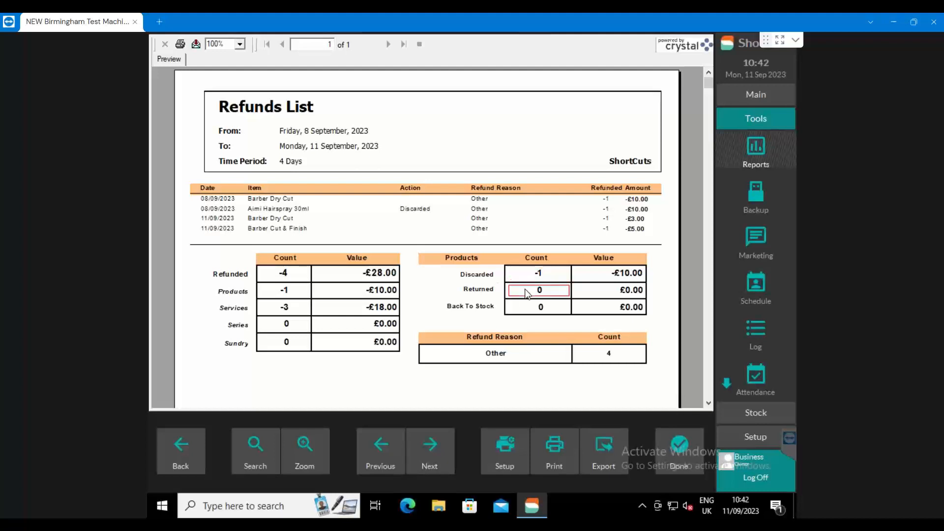
click(541, 308)
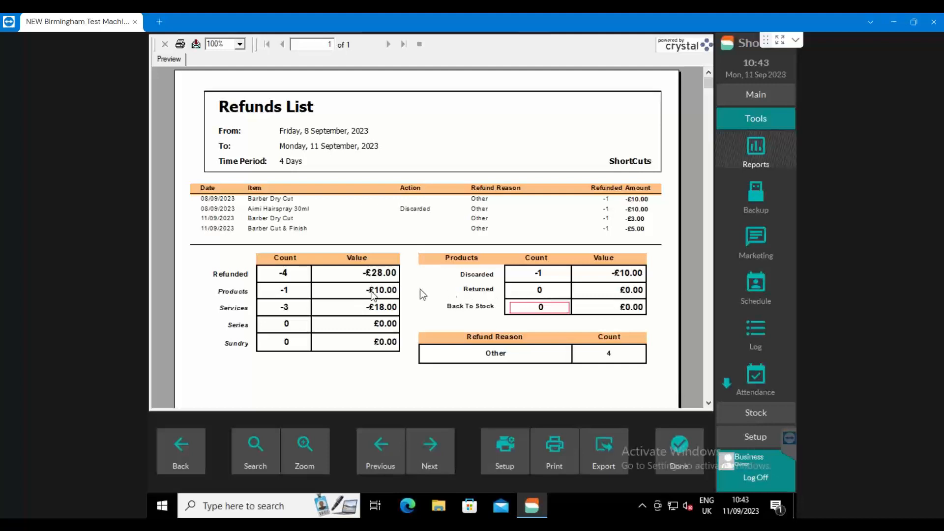
click(197, 442)
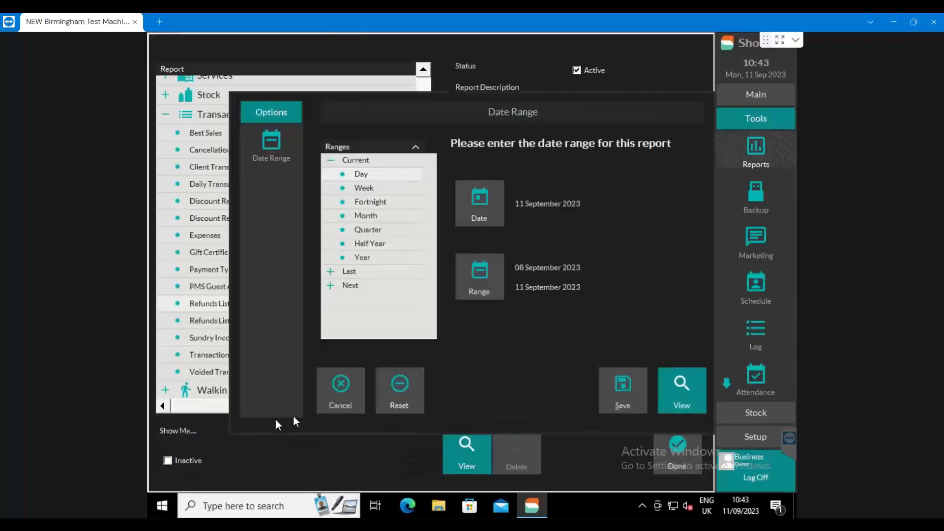
click(341, 385)
Generate the Voided Transactions report for the date range 8 September 2023 to 11 September 2023.
click(251, 375)
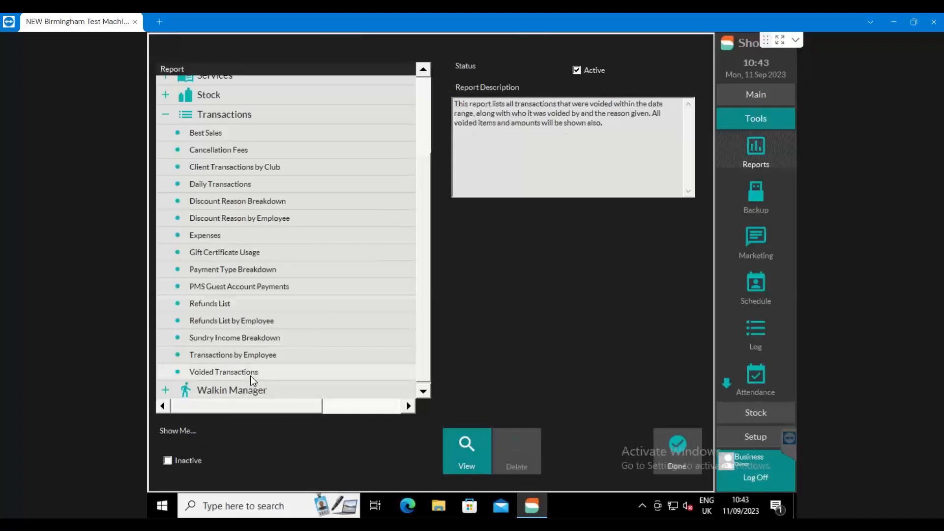
click(454, 445)
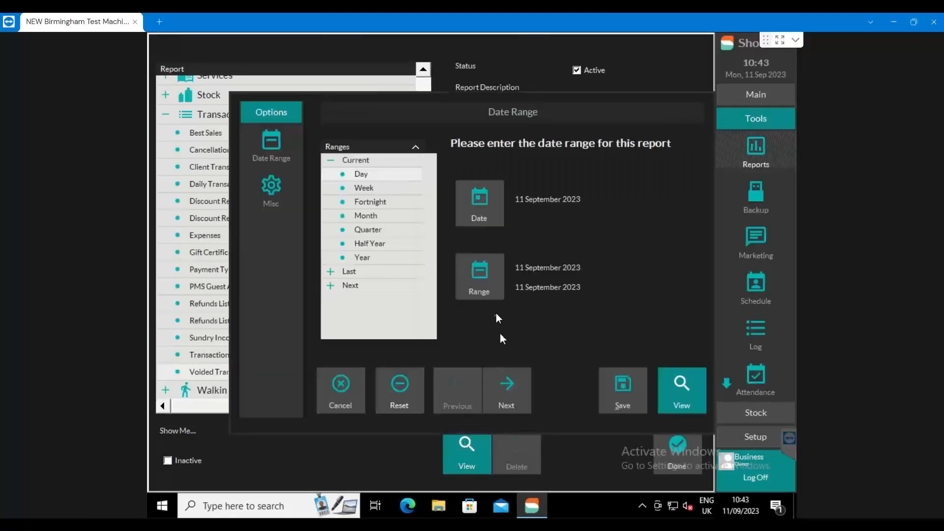
click(493, 289)
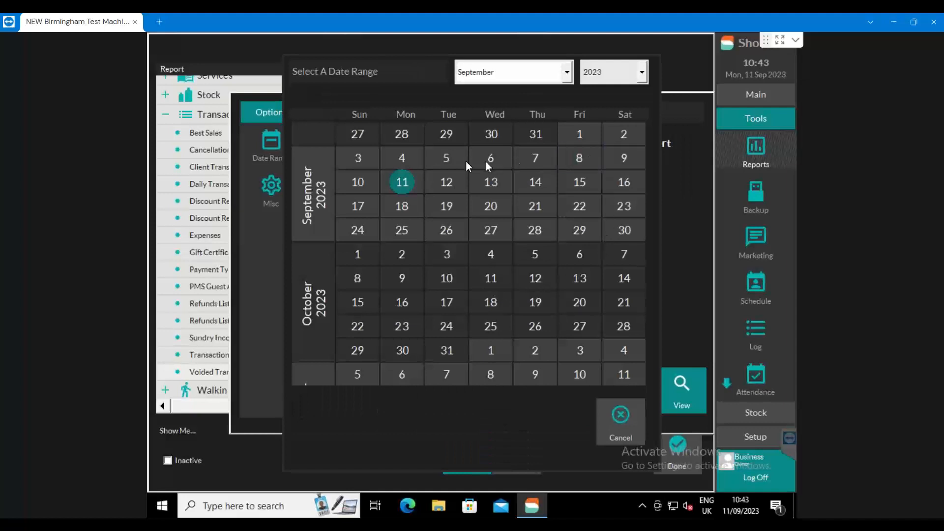
click(403, 181)
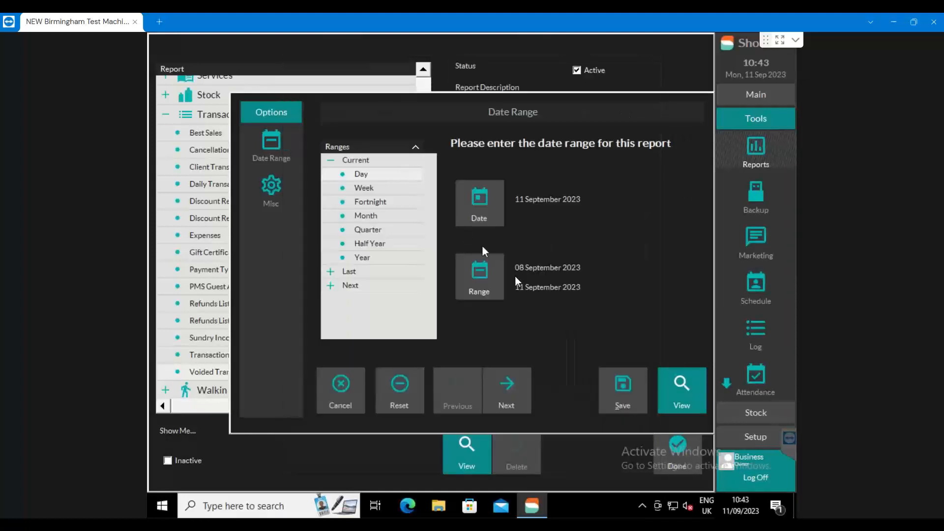
click(662, 391)
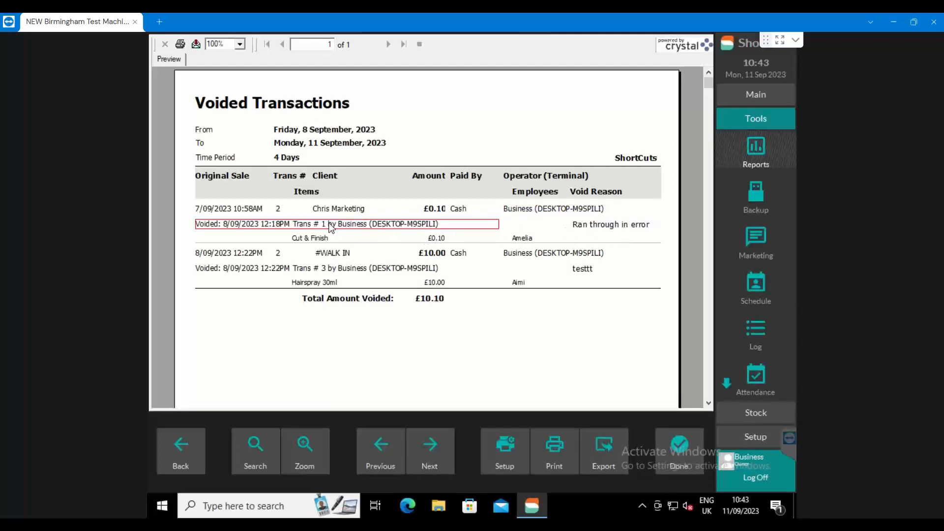
Examine the first voided sale's void reason and void details, and close the Voided Transactions report.
click(614, 225)
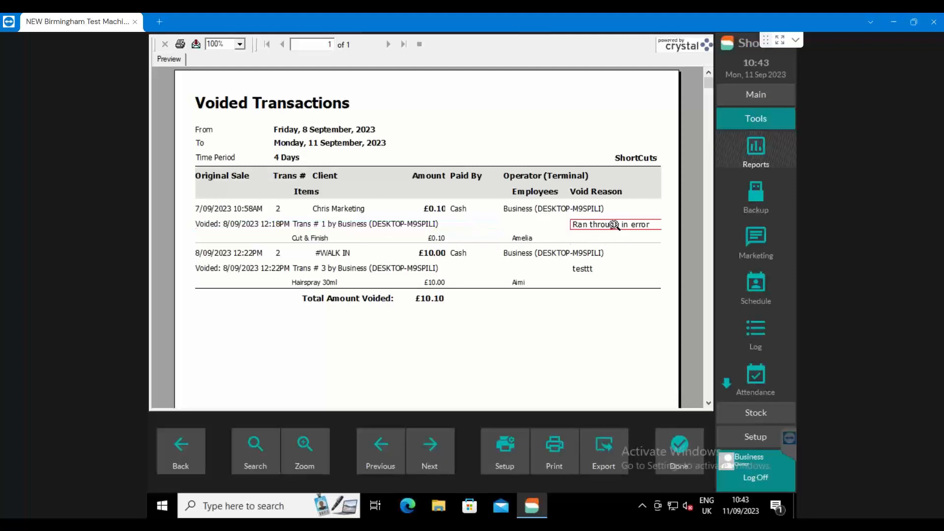
click(364, 224)
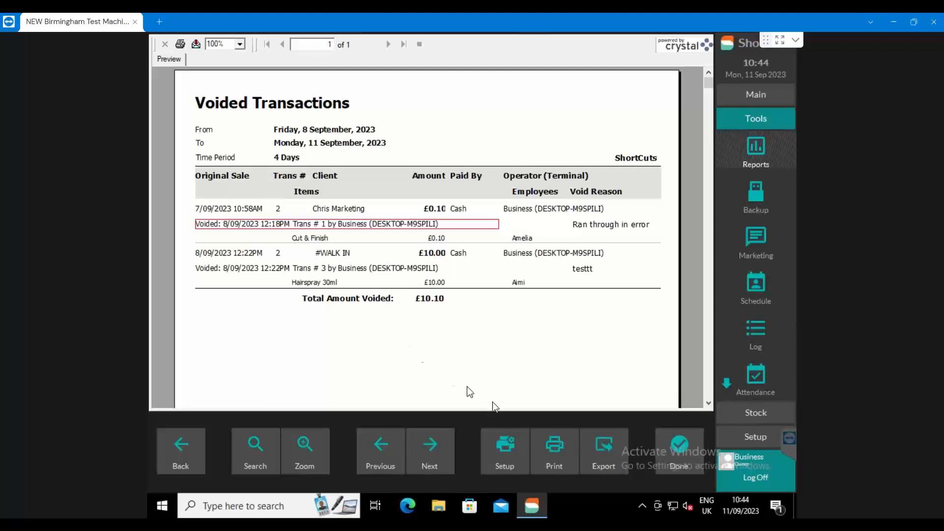
click(680, 443)
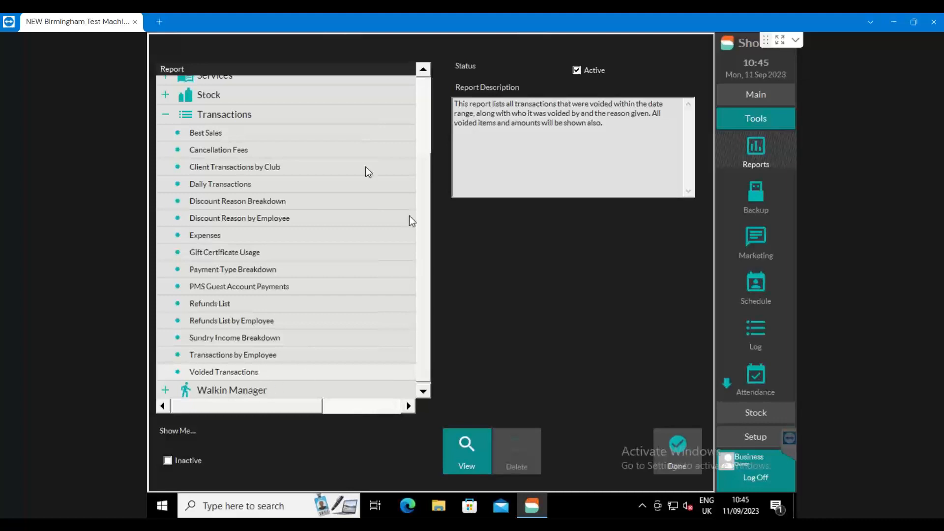
Generate the Daily Transactions report for 11 September 2023.
click(225, 185)
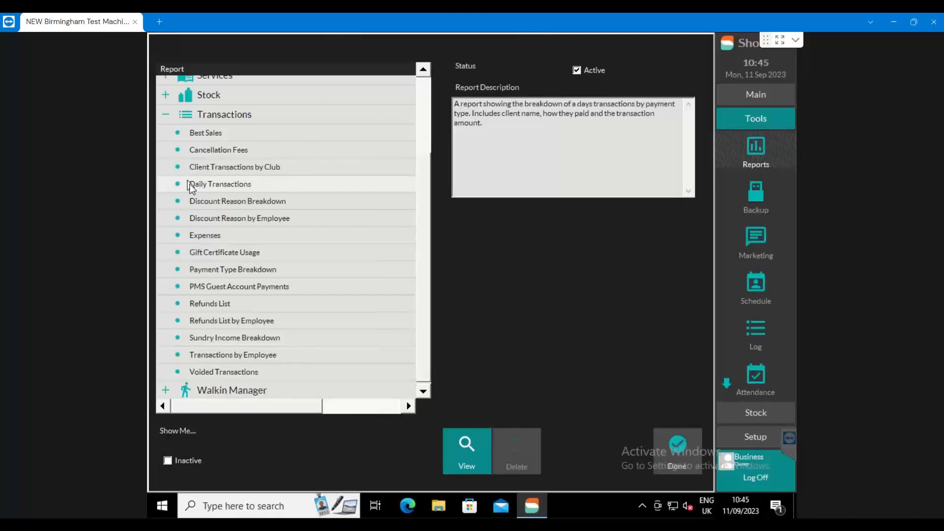
click(469, 444)
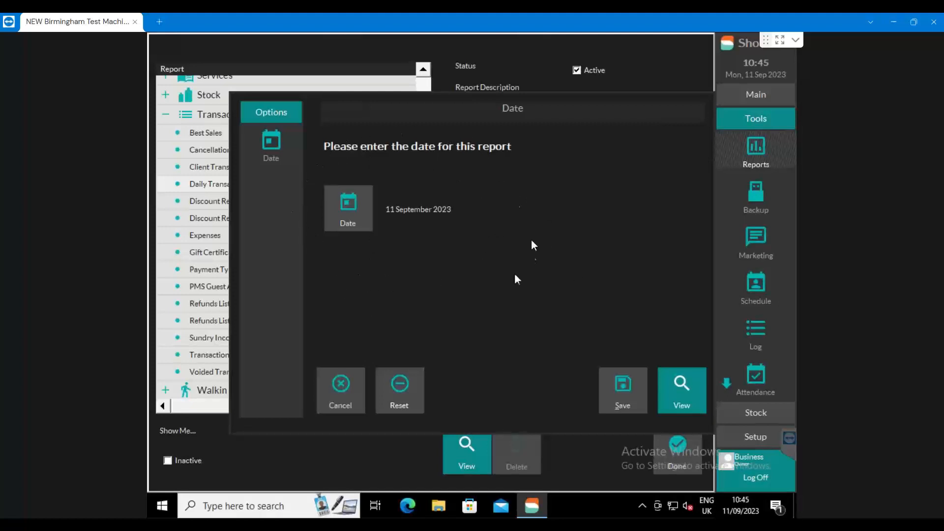
click(681, 382)
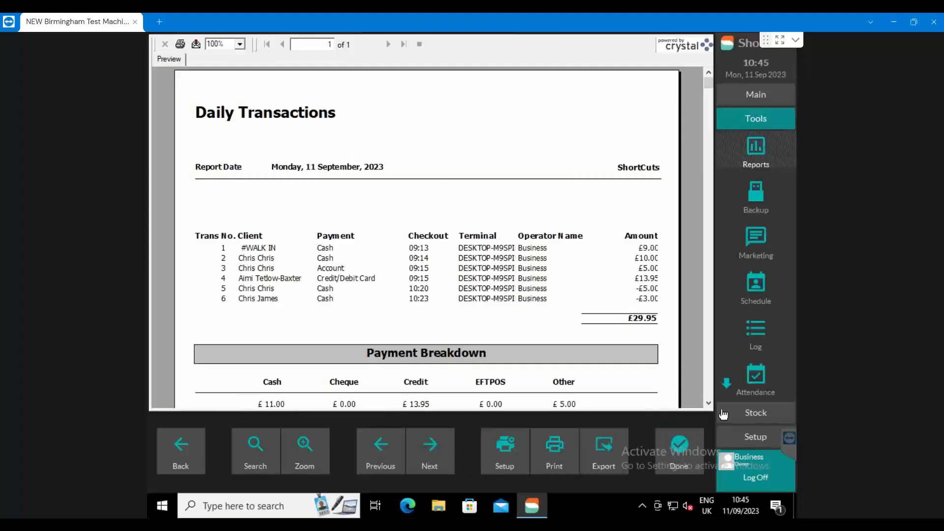
Examine the clients and payment types of the transactions in the Daily Transactions report.
click(251, 258)
click(251, 269)
click(253, 279)
click(257, 288)
click(260, 299)
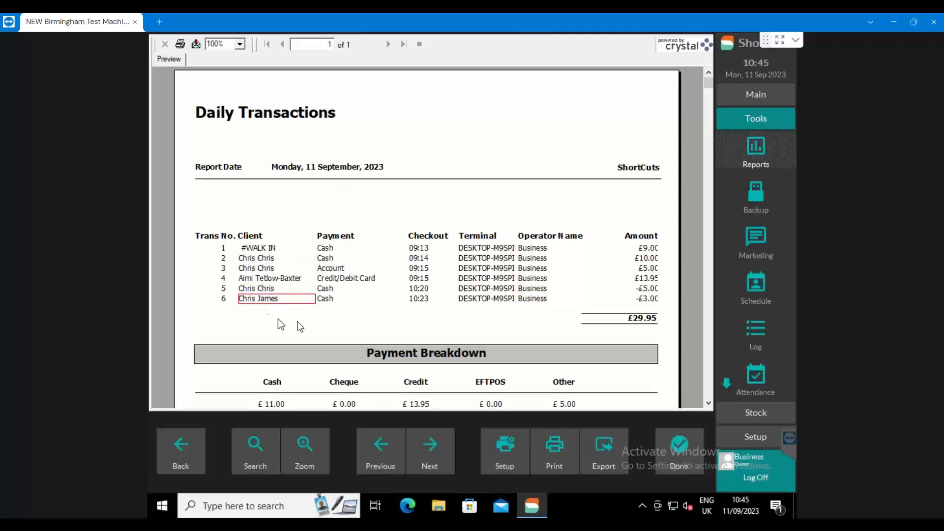
click(327, 301)
click(330, 289)
click(332, 279)
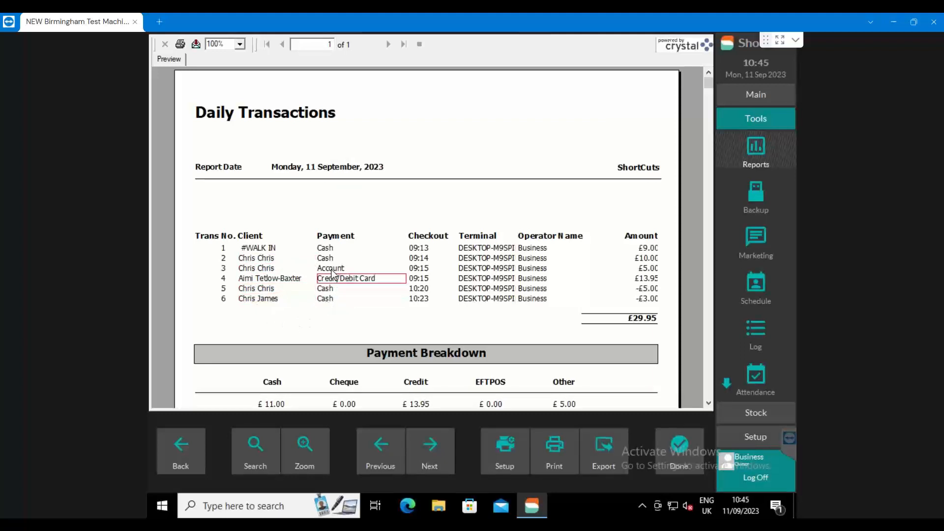
click(328, 268)
click(327, 258)
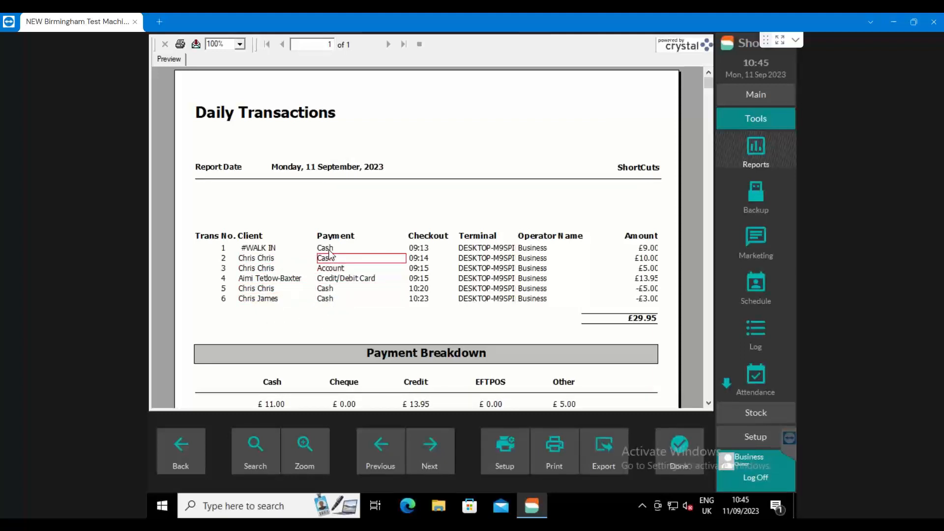
Examine the checkout times and terminals of the listed transactions in the Daily Transactions report.
click(422, 249)
click(417, 259)
click(420, 270)
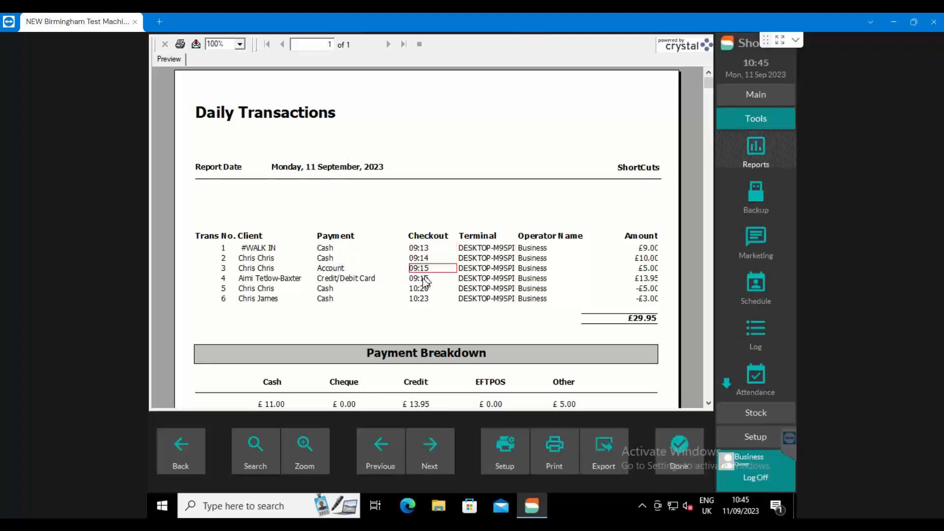
click(423, 279)
click(426, 290)
click(428, 299)
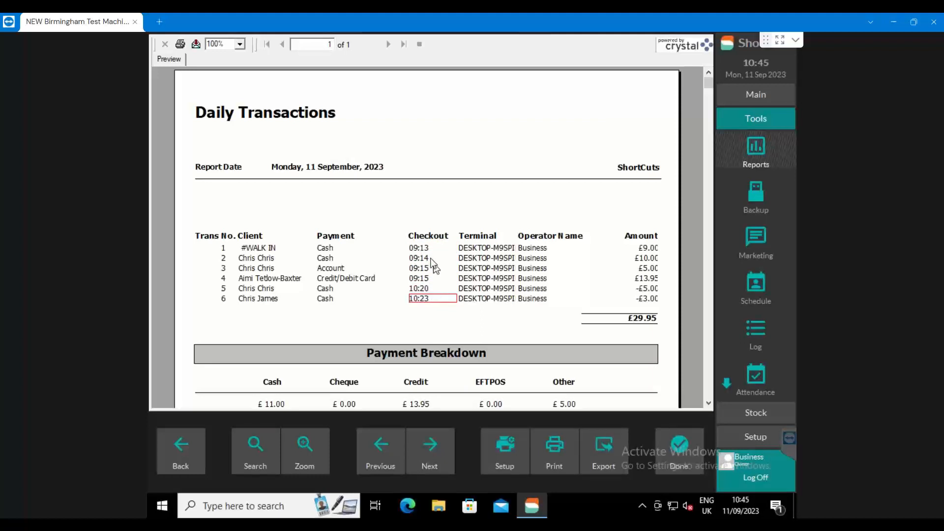
click(420, 249)
click(419, 259)
click(426, 269)
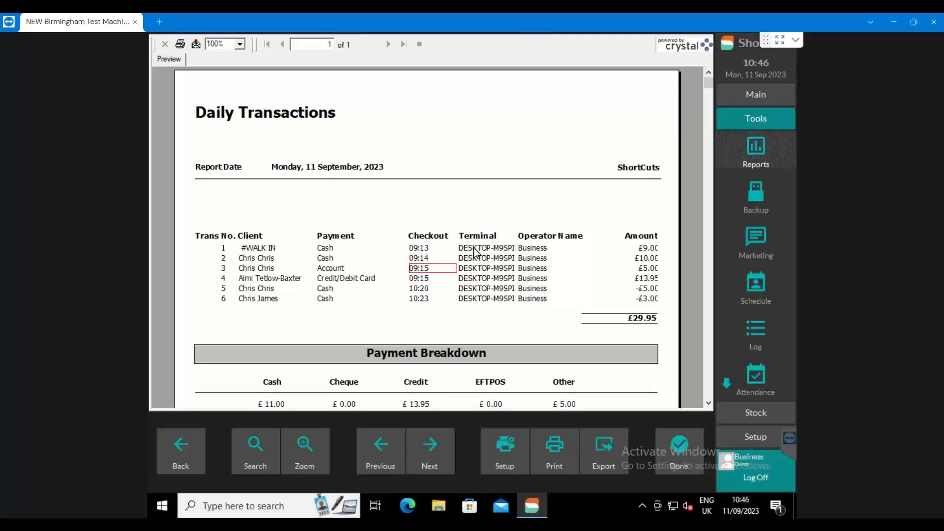
click(475, 250)
click(422, 251)
click(423, 257)
click(461, 258)
click(428, 249)
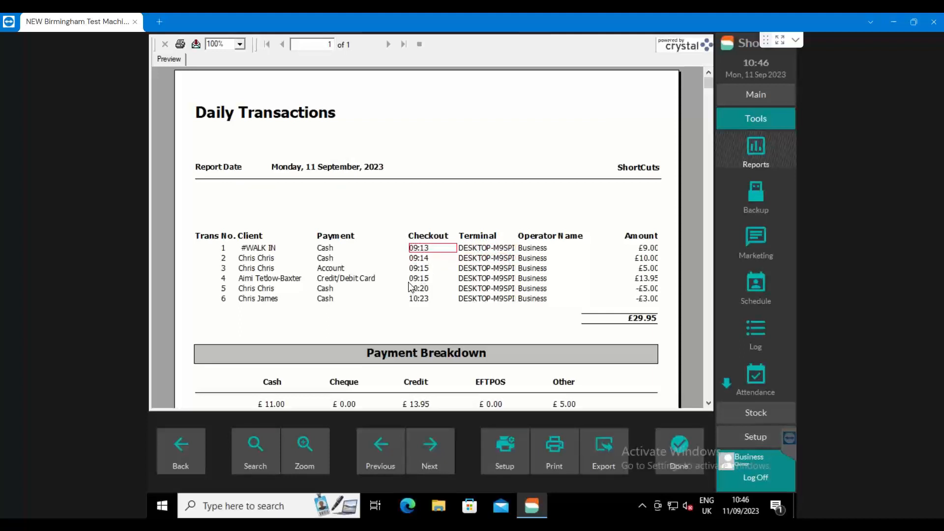
Compare payment types and checkout times in the daily list, focusing on the Credit/Debit Card transaction's terminal and amount.
click(324, 250)
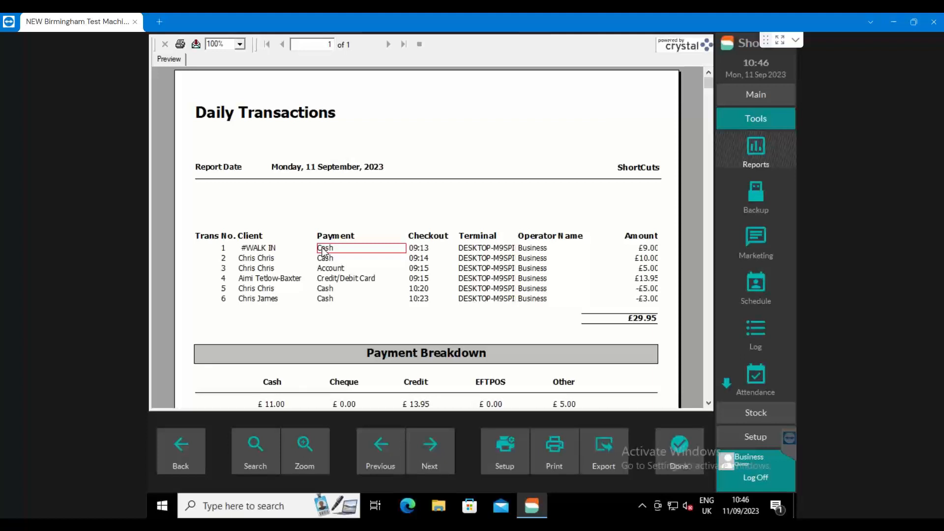
click(333, 278)
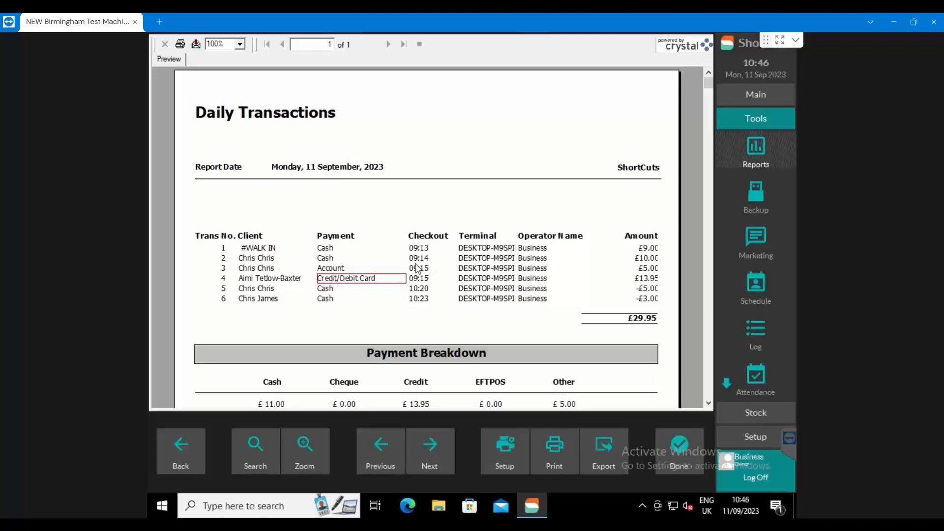
click(652, 278)
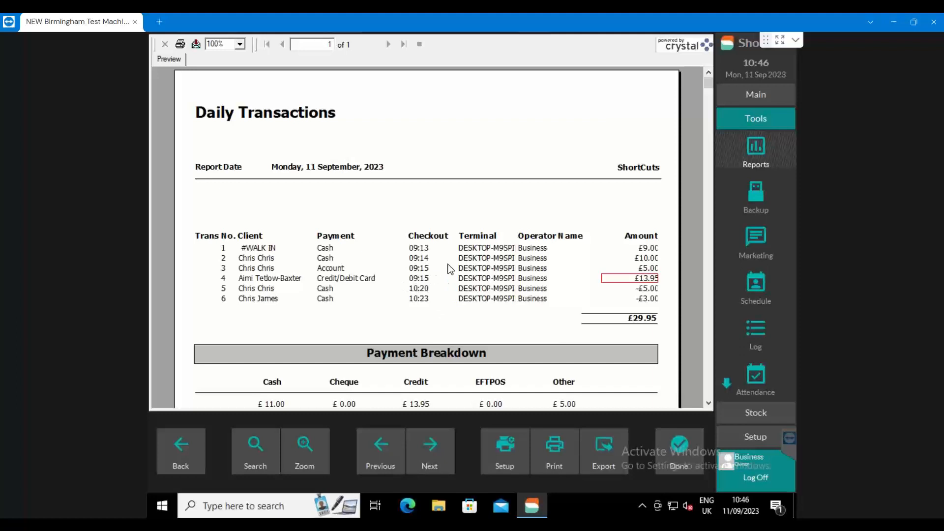
click(423, 256)
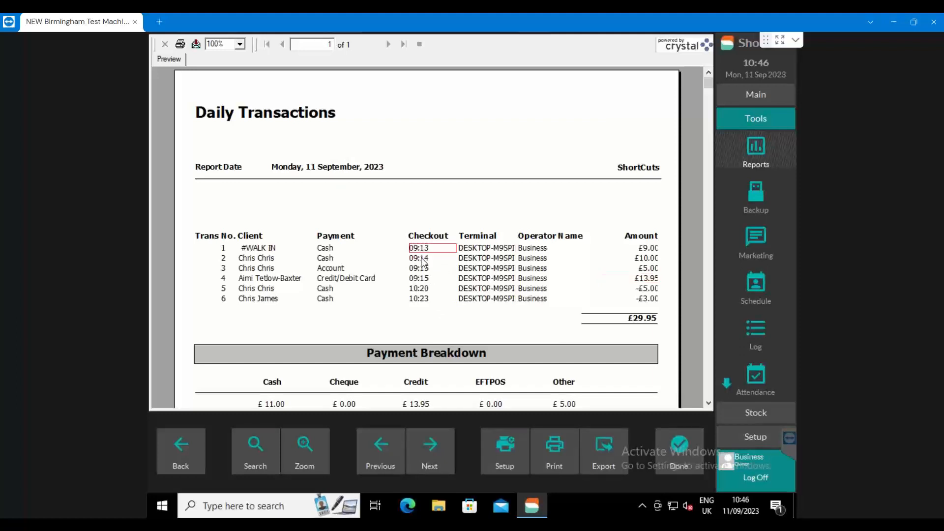
click(422, 270)
click(422, 275)
click(483, 280)
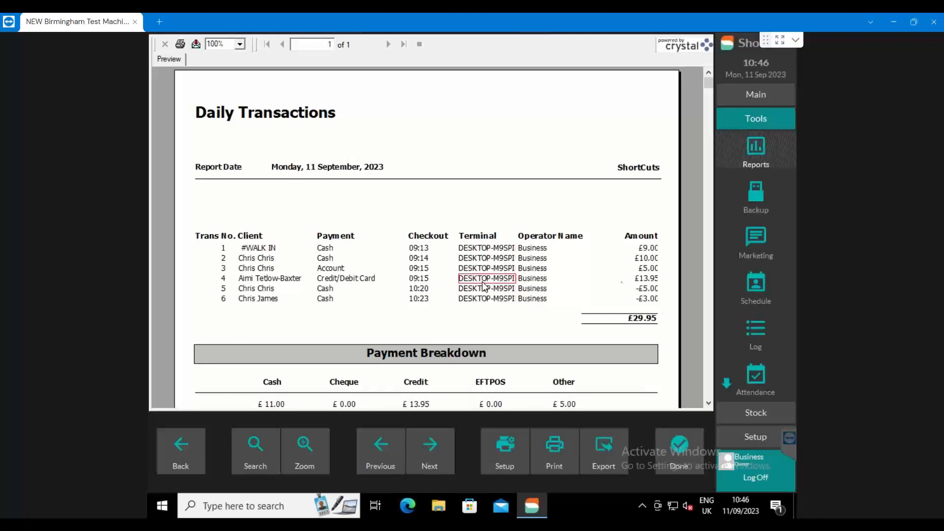
click(648, 279)
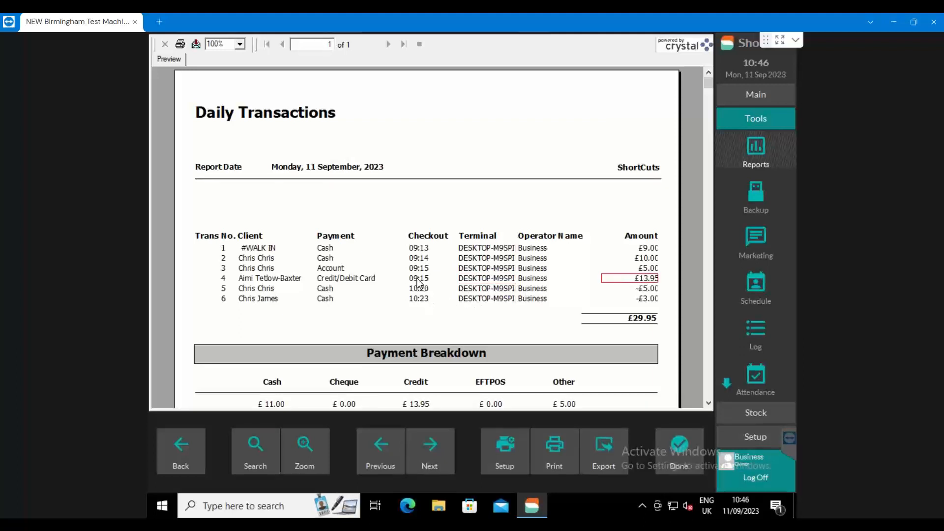
click(422, 280)
click(652, 280)
click(349, 281)
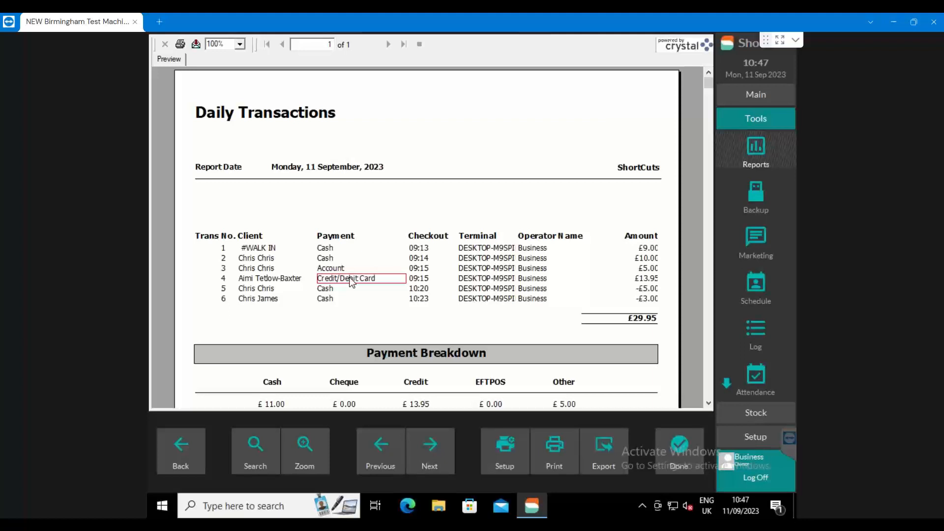
Check the Credit/Debit Card transaction's amount and payment type, and close the Daily Transactions report and the report list.
click(653, 281)
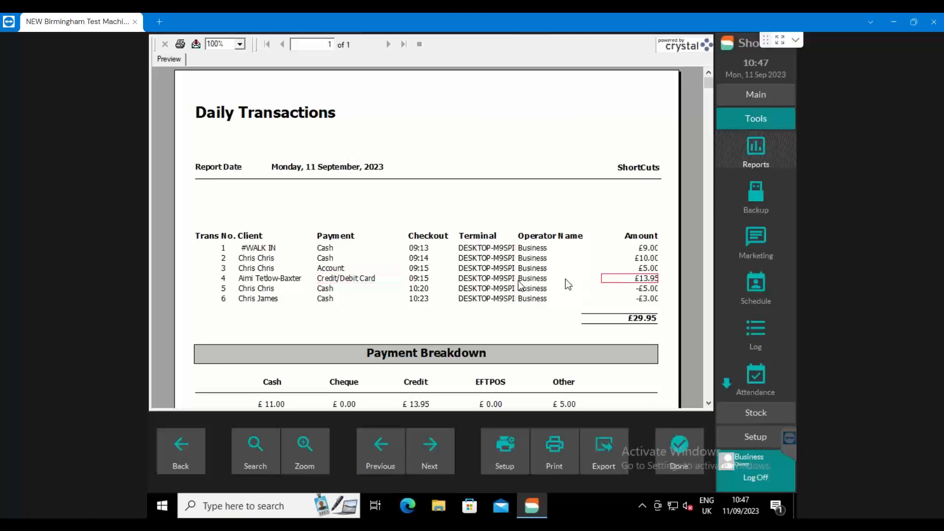
click(326, 279)
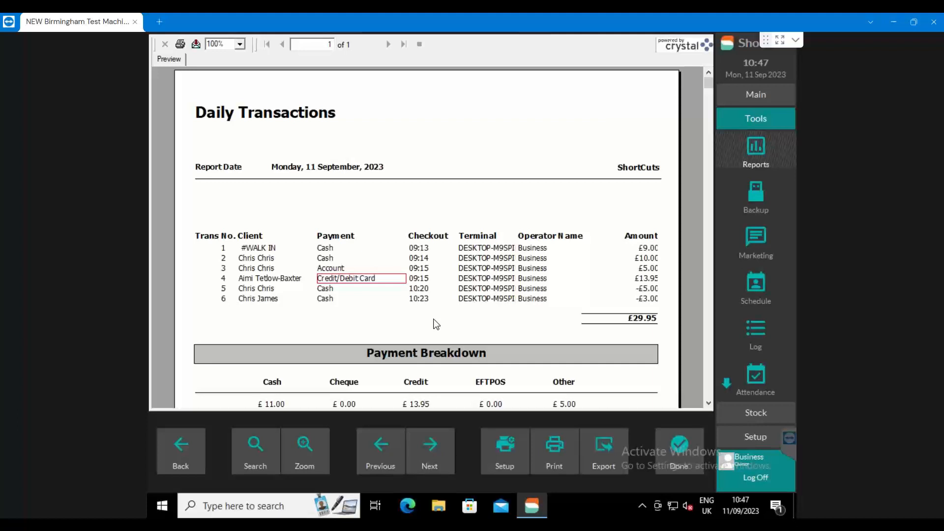
click(684, 449)
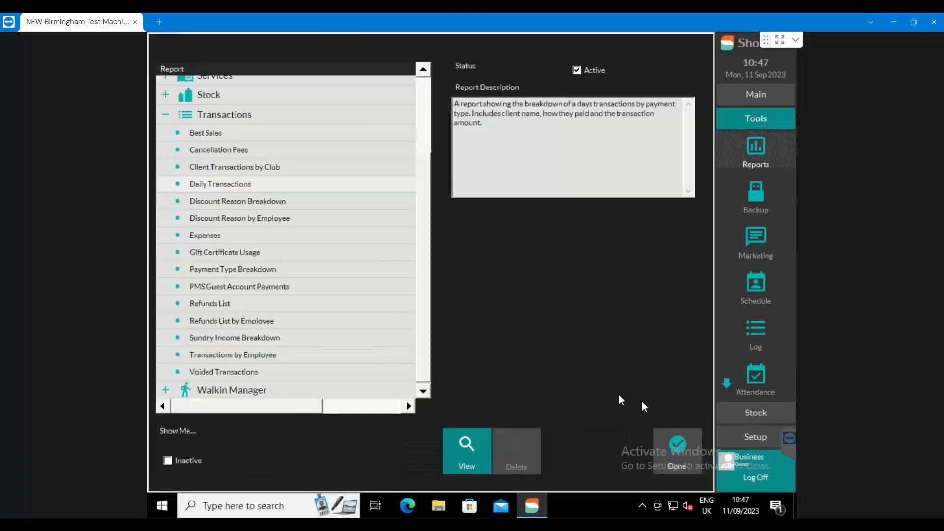
click(678, 445)
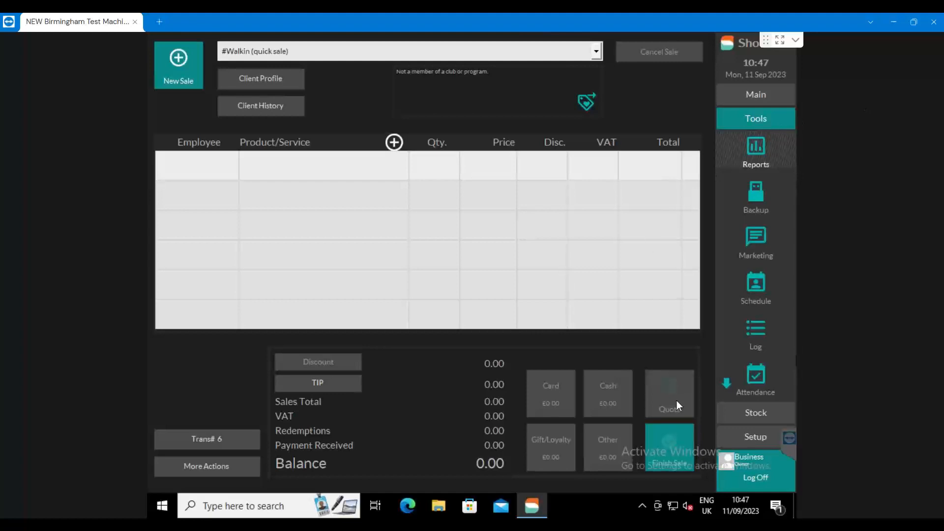
Open the general security configuration and review which employees are assigned to each security level.
click(742, 442)
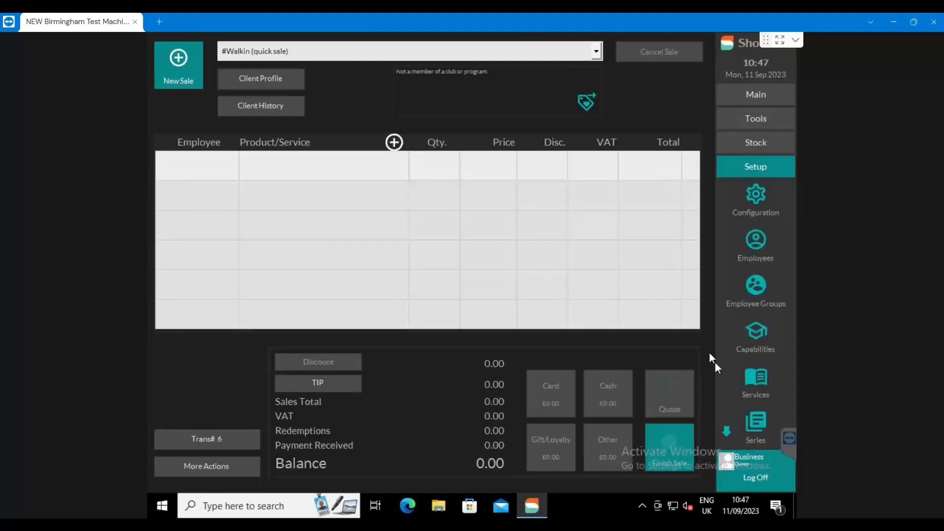
click(757, 196)
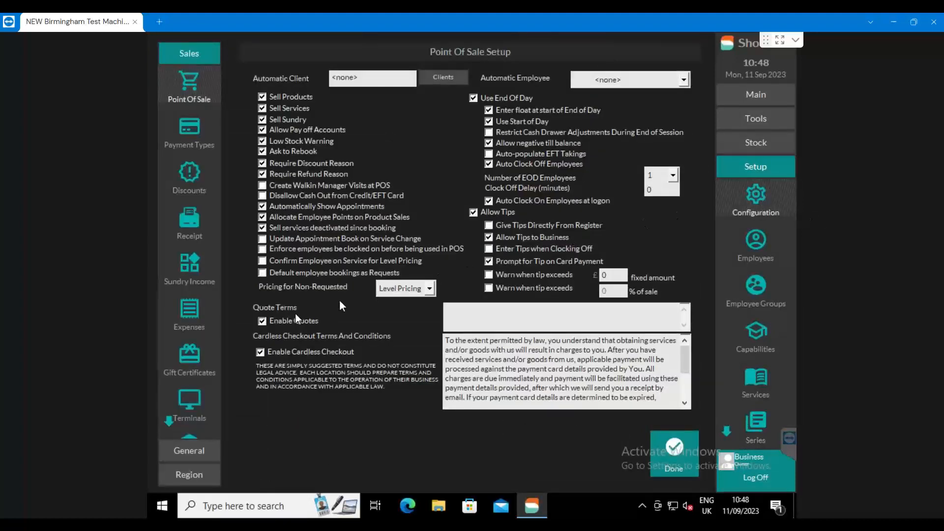
click(181, 451)
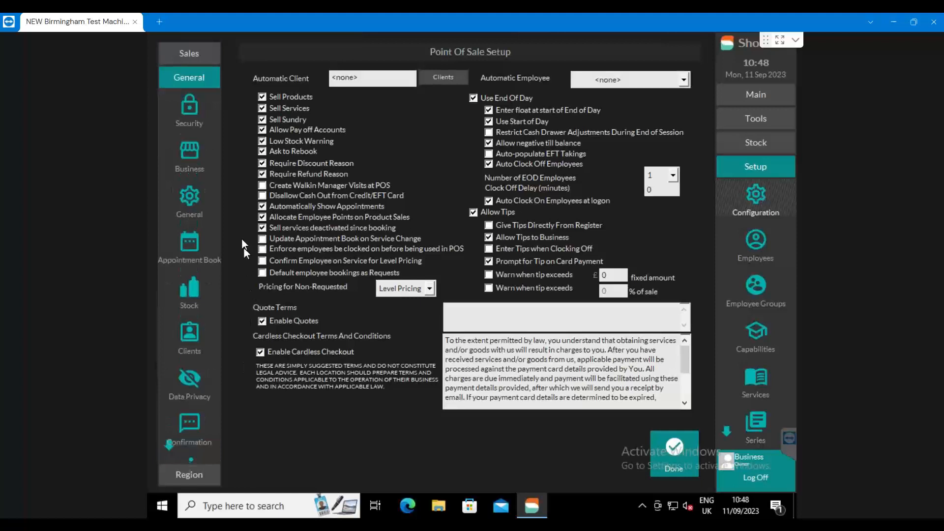
click(190, 105)
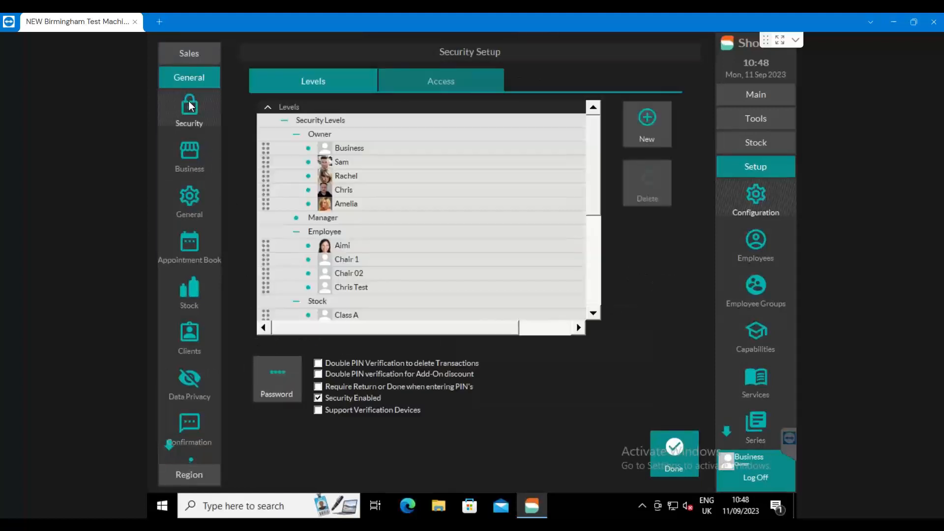
click(323, 136)
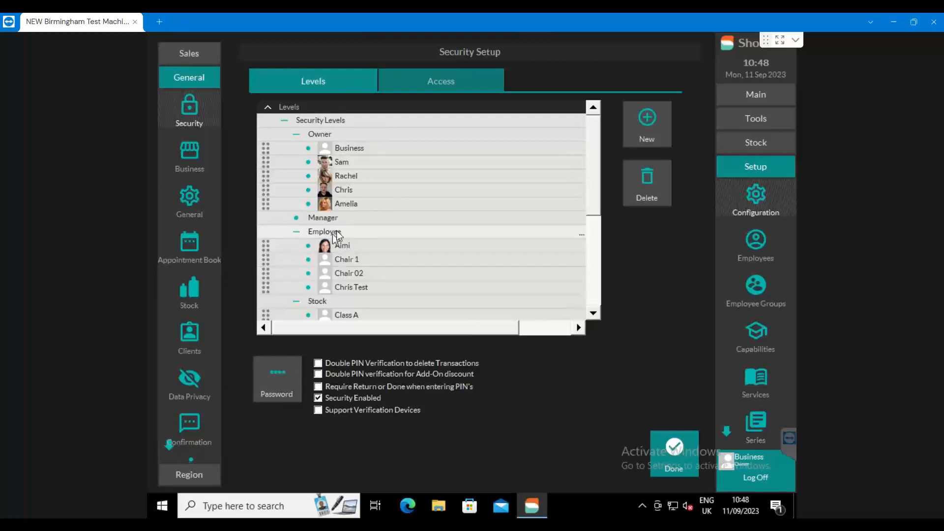
Review the Employee security level's Point Of Sale access rights, including Refund Transaction and Void Transaction, and close the security setup.
click(433, 89)
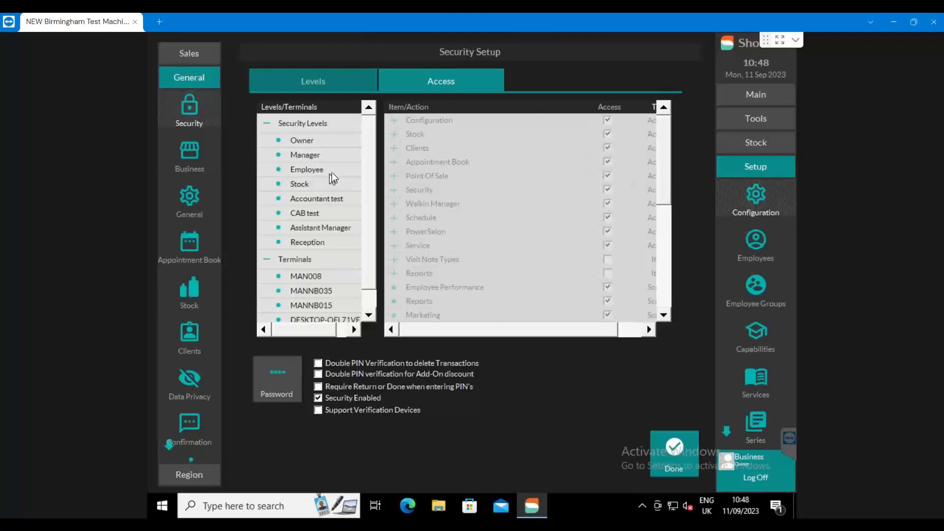
click(304, 170)
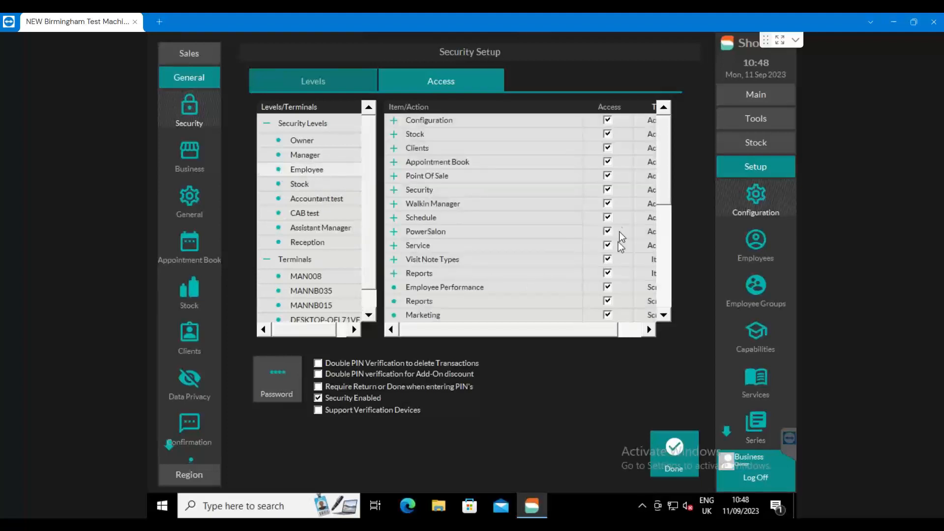
click(394, 177)
drag(665, 148, 663, 167)
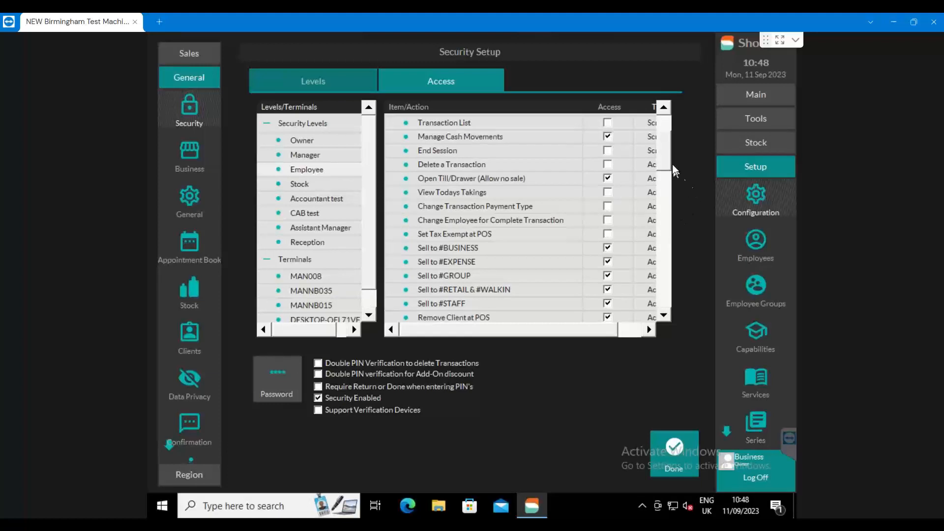
drag(666, 151, 664, 178)
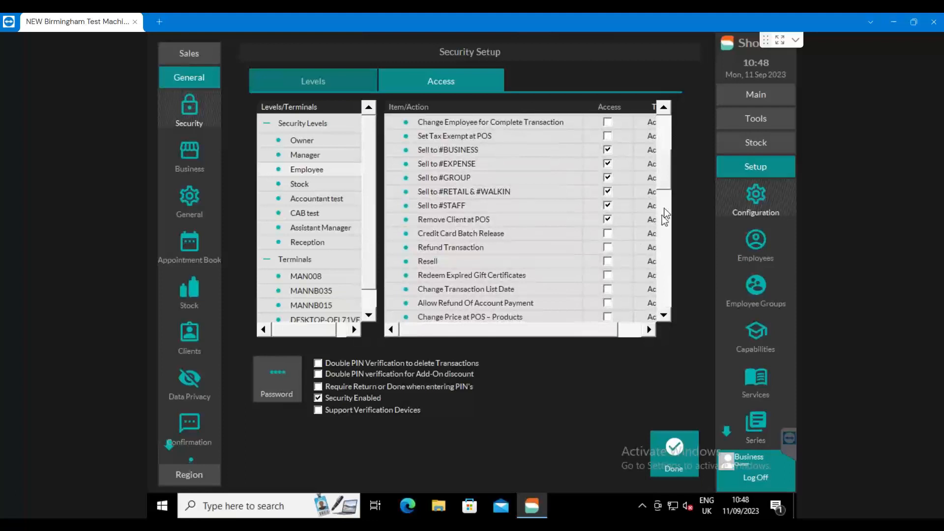
drag(666, 186, 662, 215)
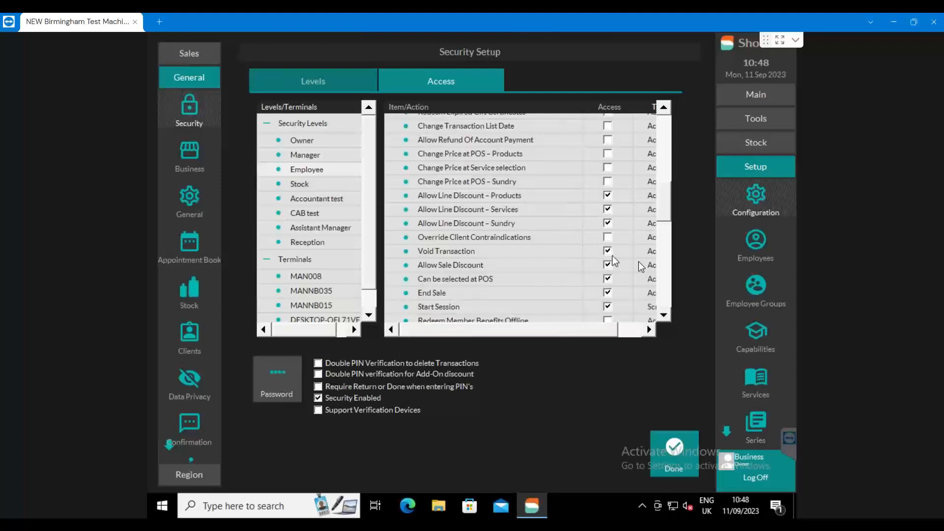
drag(670, 216, 572, 144)
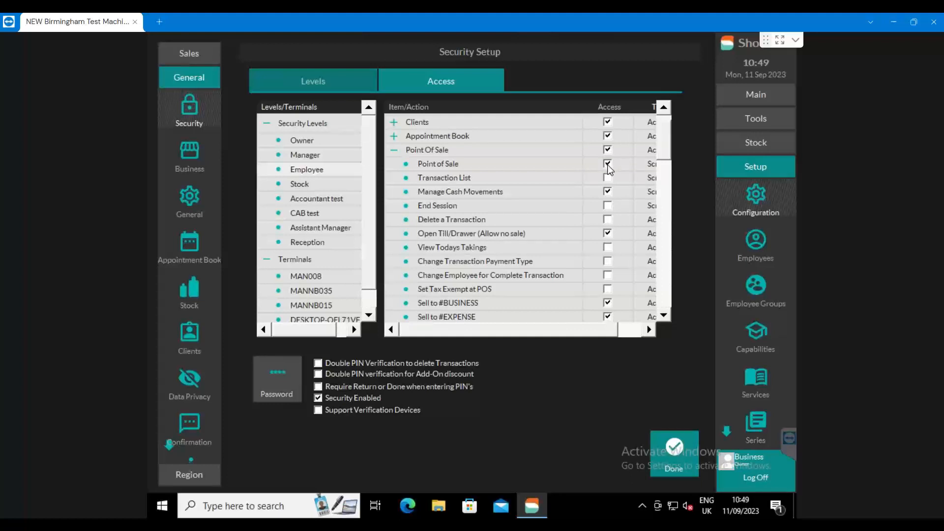
click(680, 439)
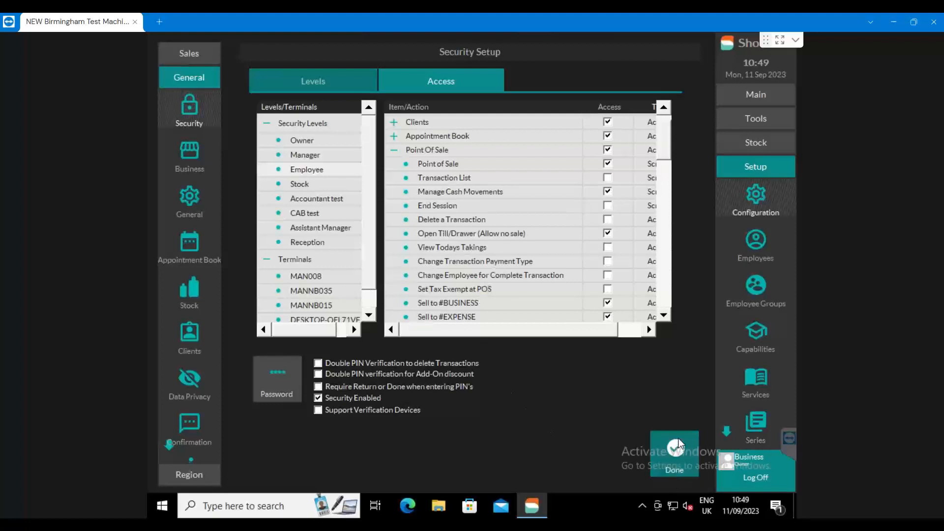
click(613, 270)
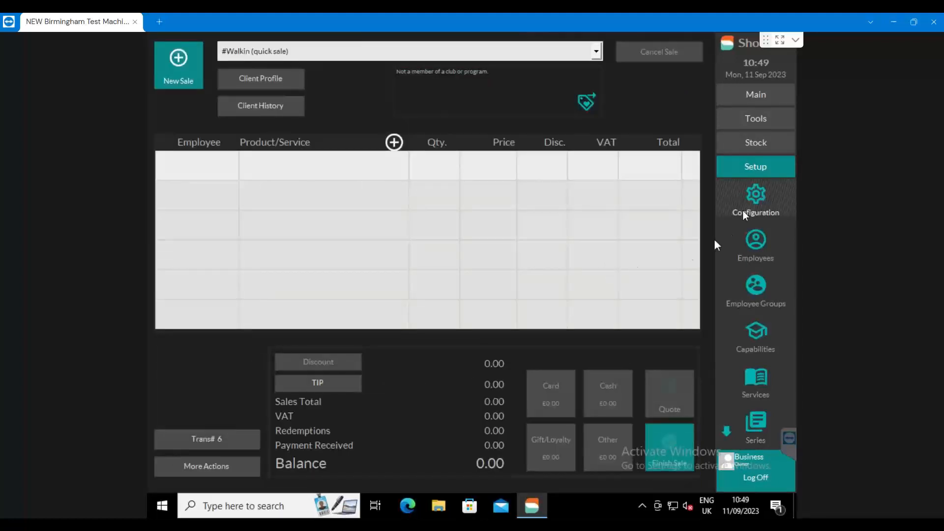
Start a new point of sale transaction for the existing marketing test client.
click(762, 96)
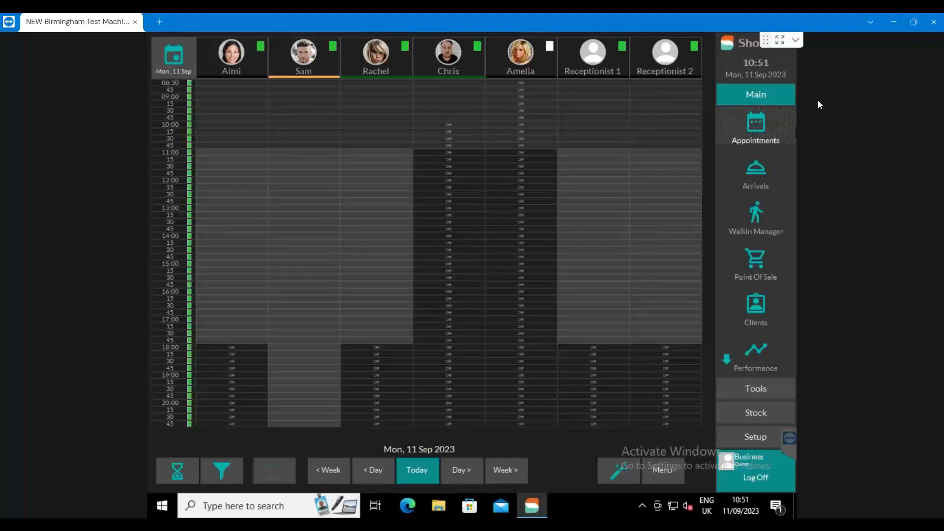
click(755, 263)
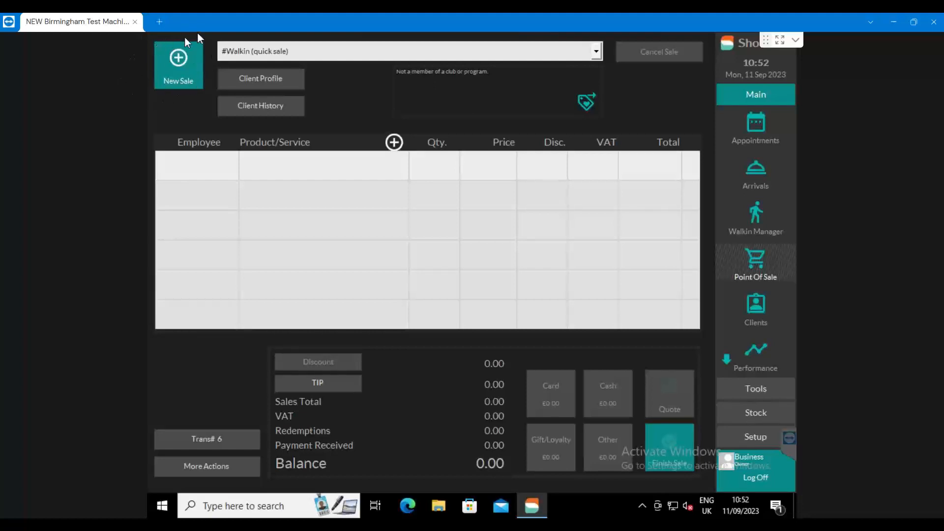
click(180, 59)
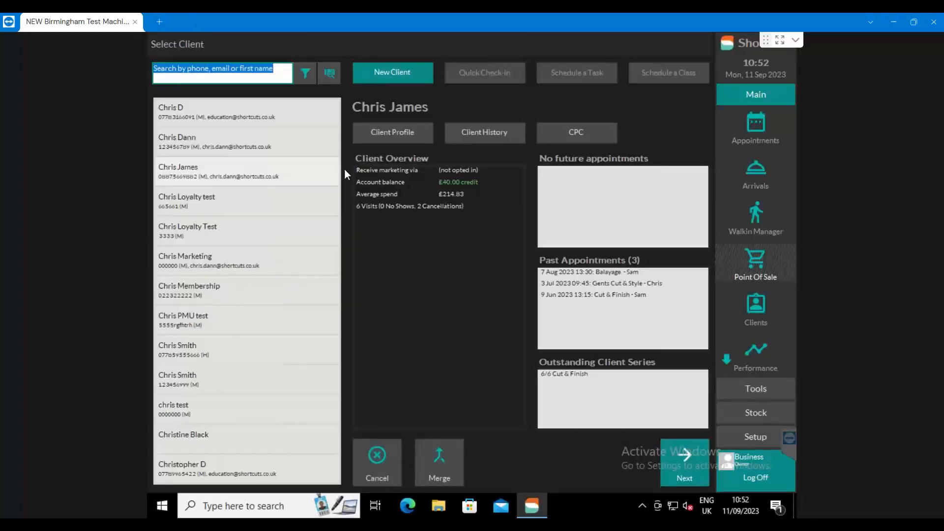
click(203, 116)
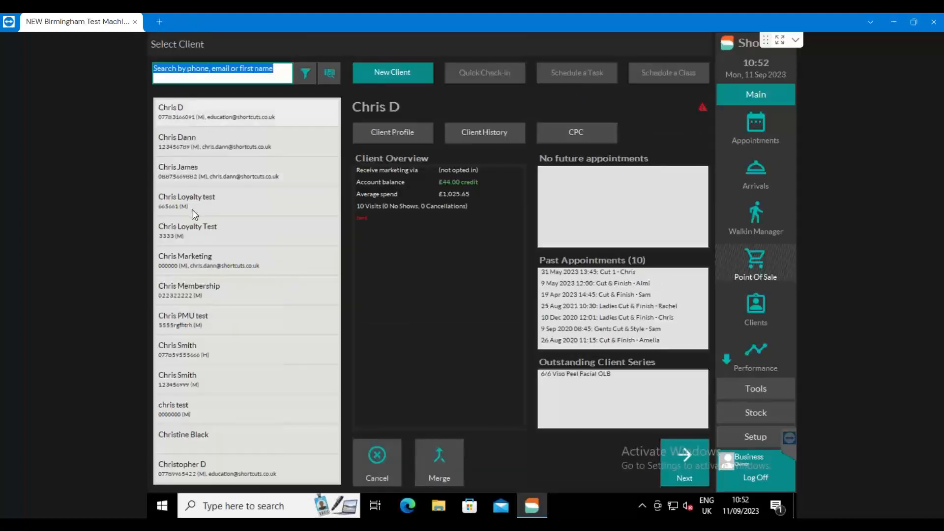
click(194, 231)
click(189, 256)
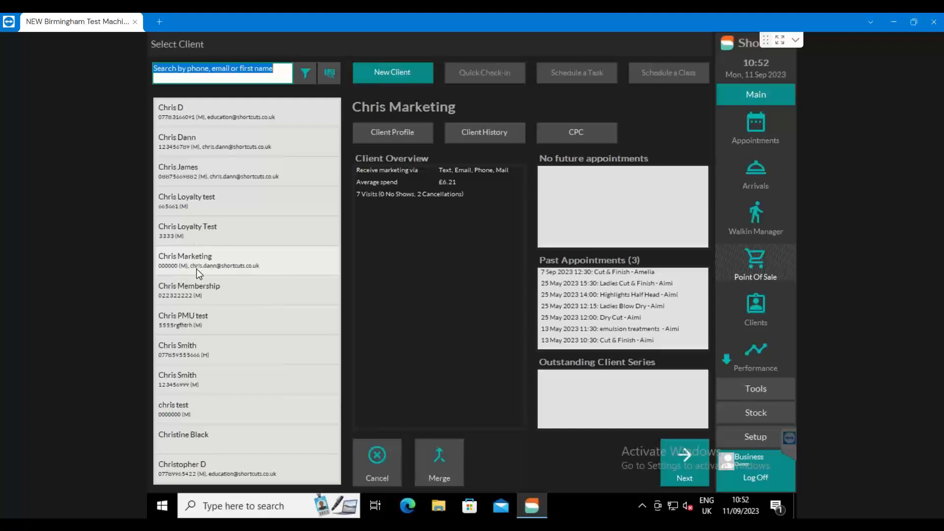
click(686, 458)
click(619, 417)
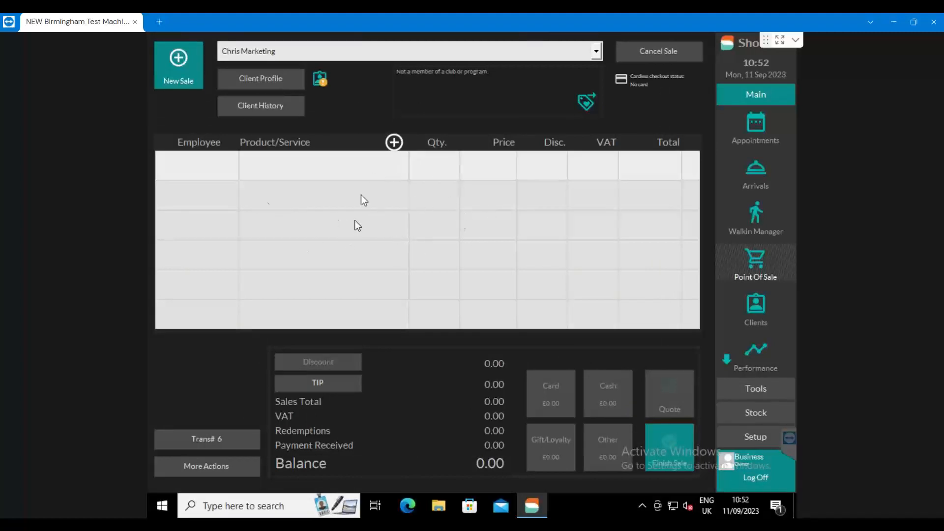
Add a Pay To Account item under the Business employee and set its price to 10.00.
click(310, 196)
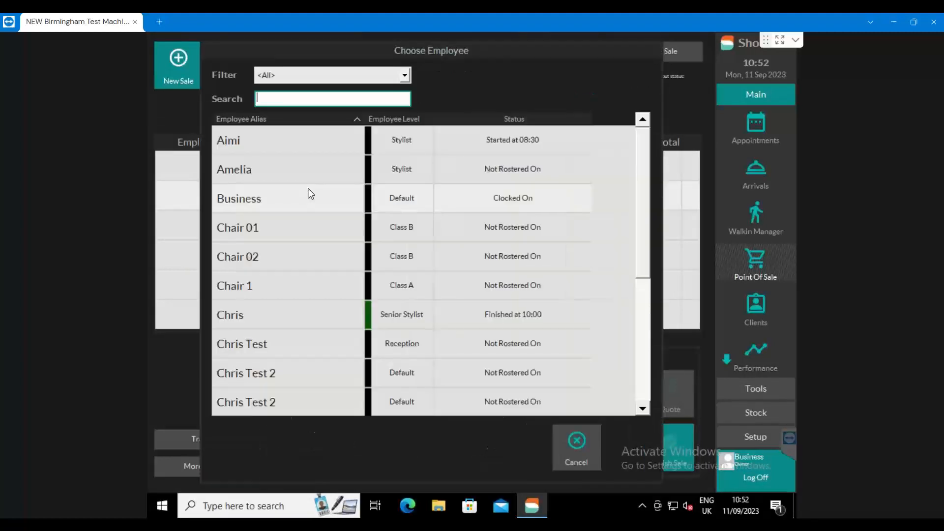
click(242, 203)
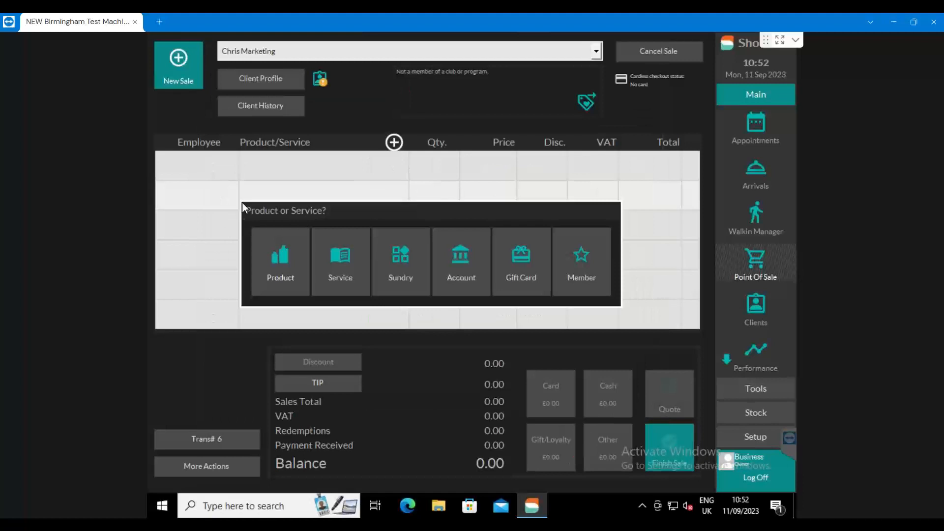
click(456, 238)
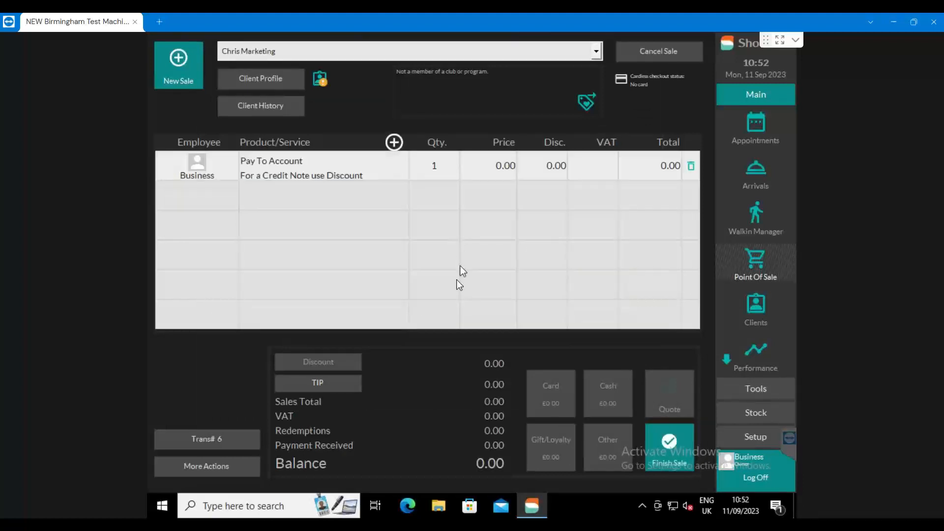
click(485, 165)
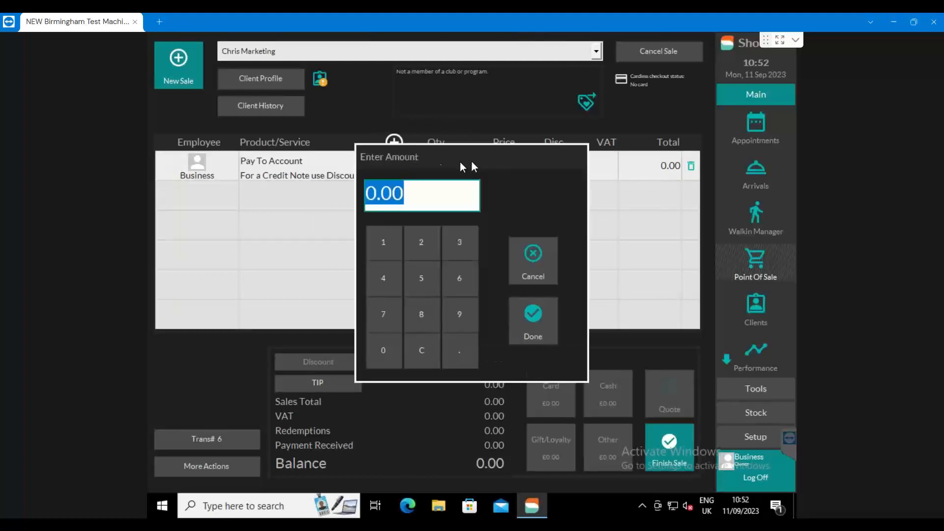
click(384, 252)
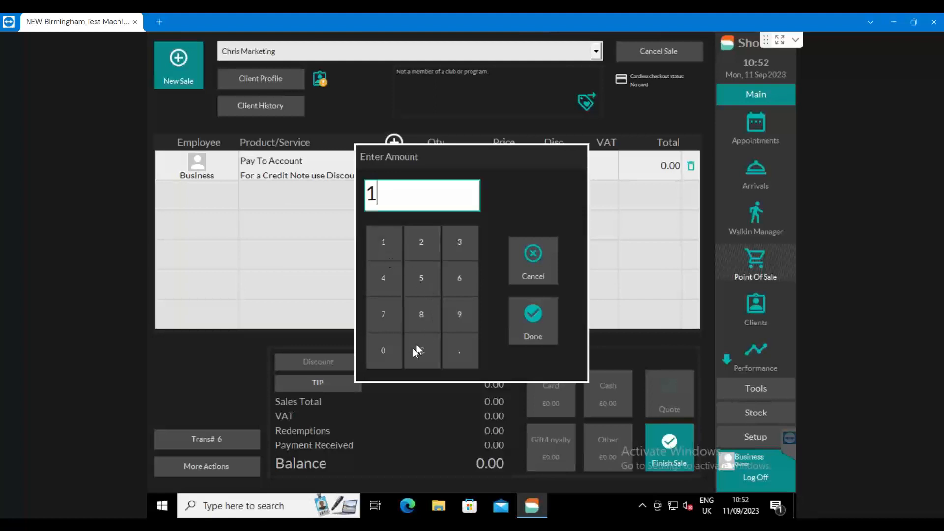
click(391, 352)
click(555, 323)
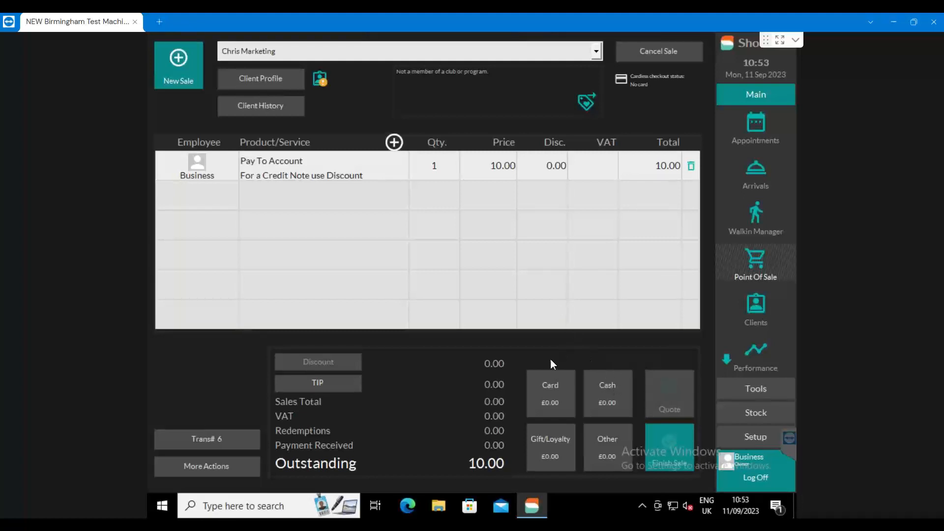
Take the £10.00 payment in cash and finish the sale with no receipt.
click(615, 389)
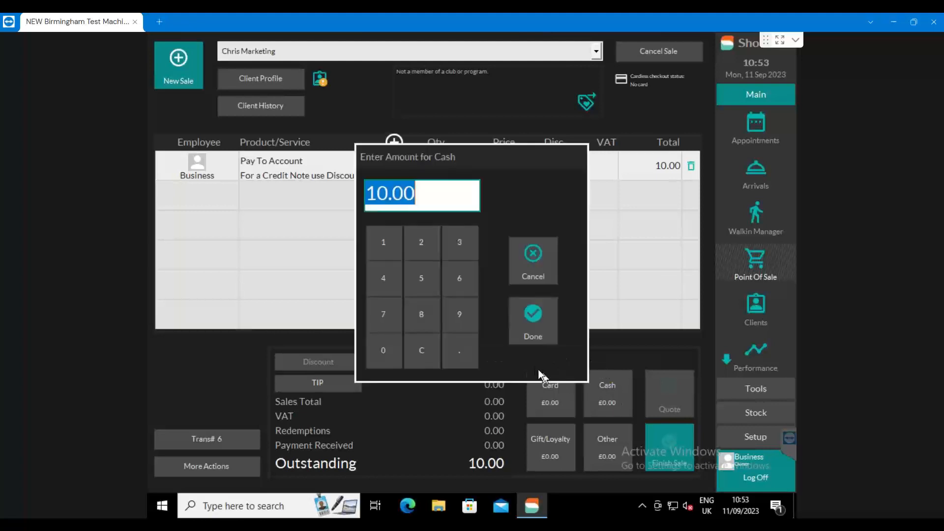
click(534, 313)
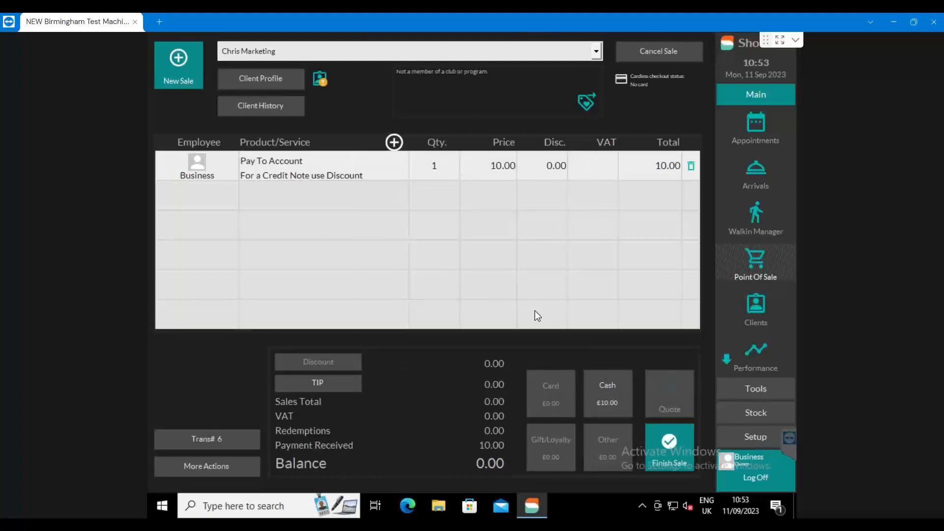
click(668, 447)
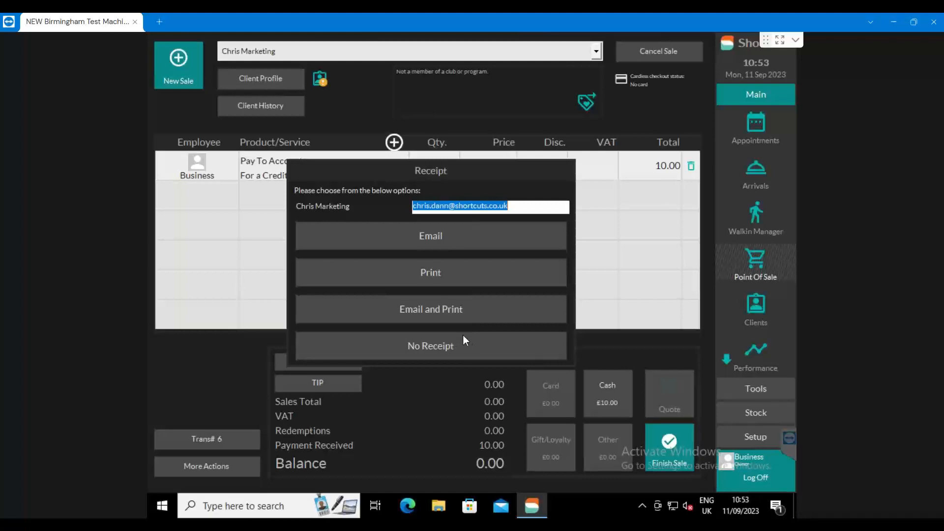
click(426, 341)
click(597, 265)
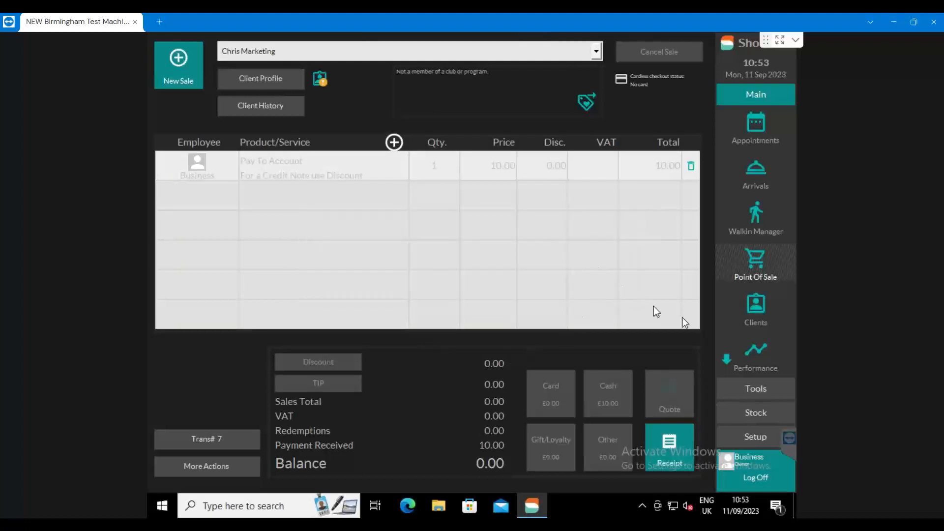
Search the client list for the marketing test client and check the client's account balance.
click(751, 305)
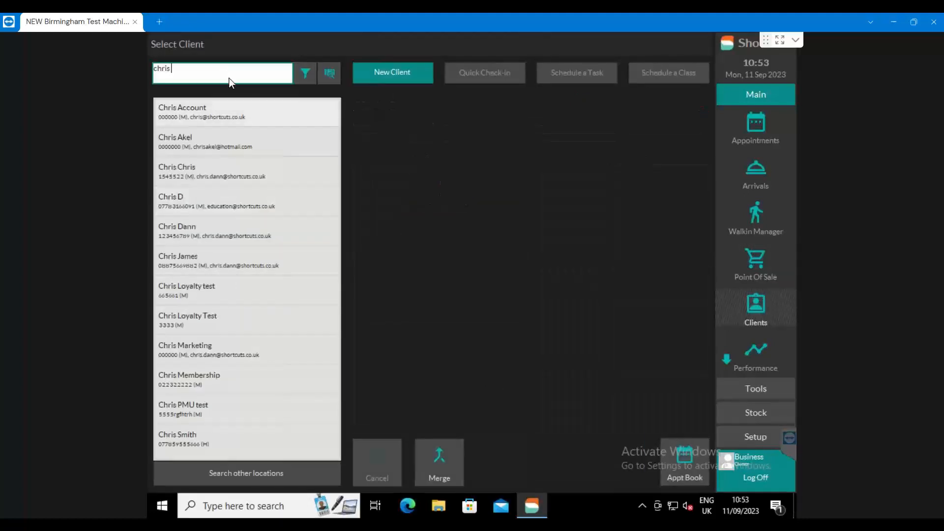
text(ma)
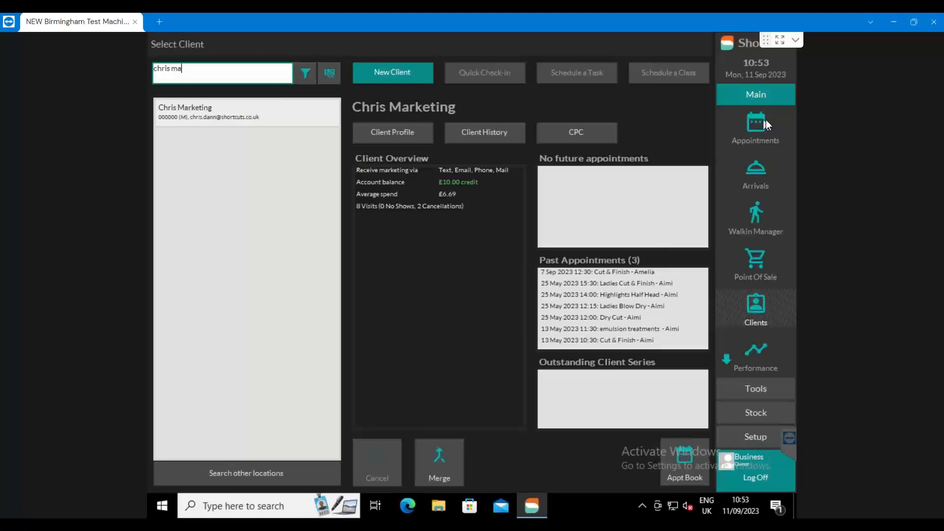
Start a 13:00 booking in the third employee's column for the marketing test client, skipping missing details and tagging it New Request Client.
click(753, 124)
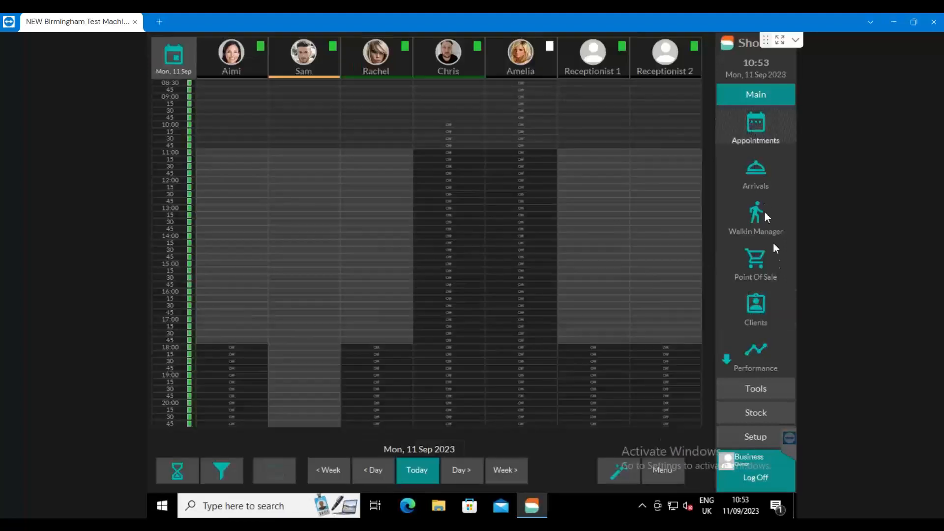
click(374, 206)
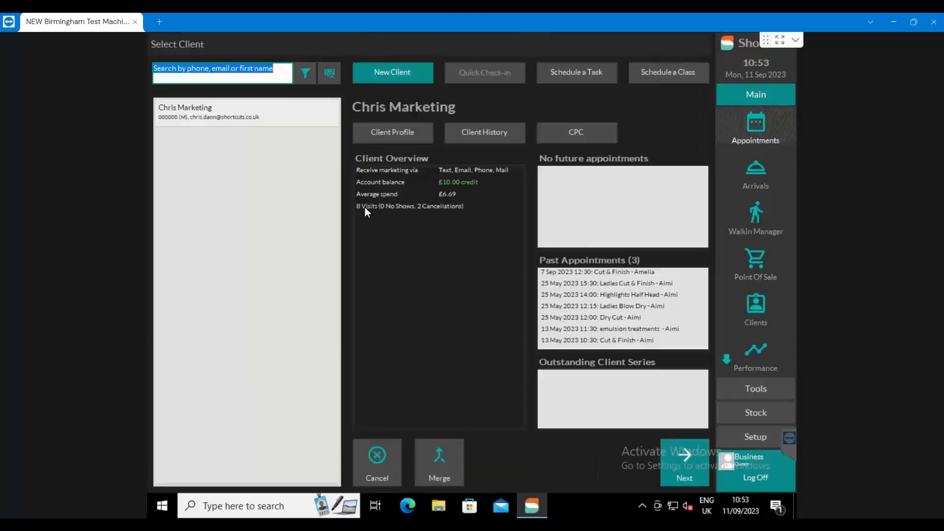
click(683, 459)
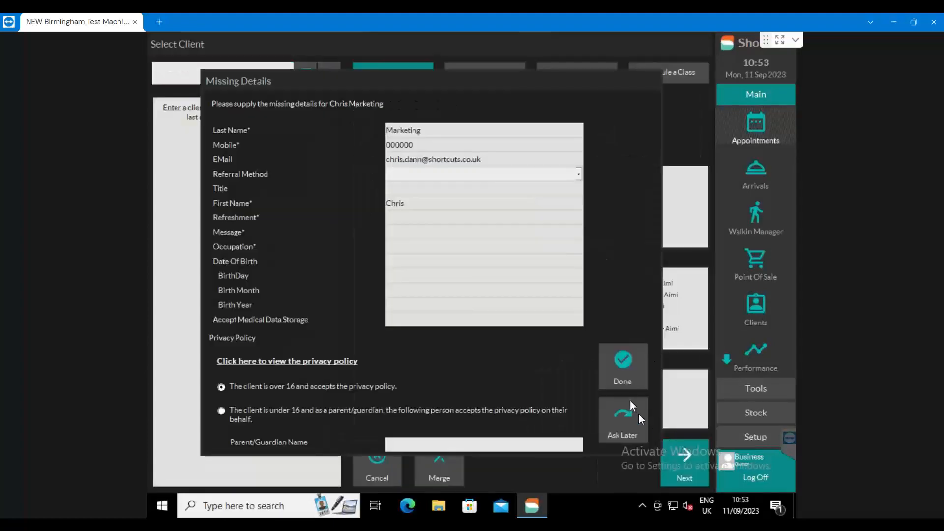
click(634, 418)
click(407, 208)
click(417, 223)
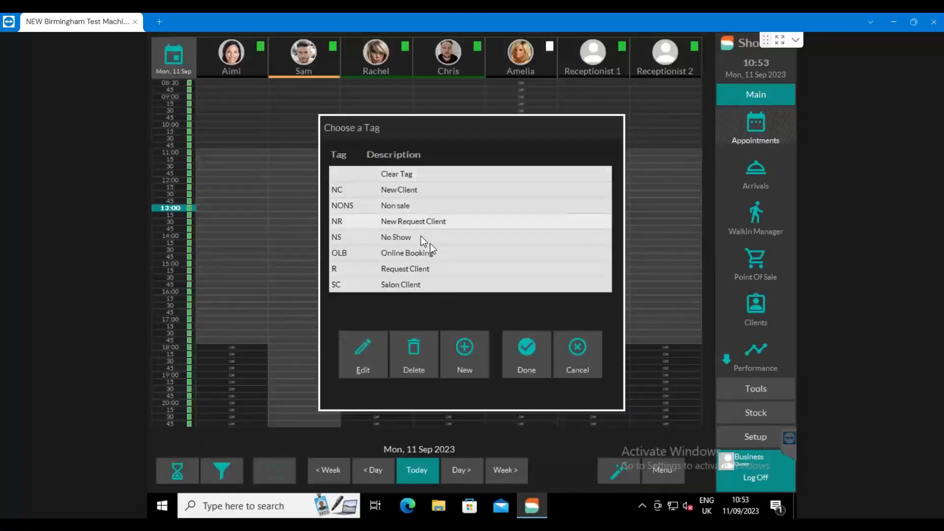
click(523, 352)
Add the Barber Cut & Finish service to the booking, complete it, and dismiss the appointment's details card.
double_click(450, 105)
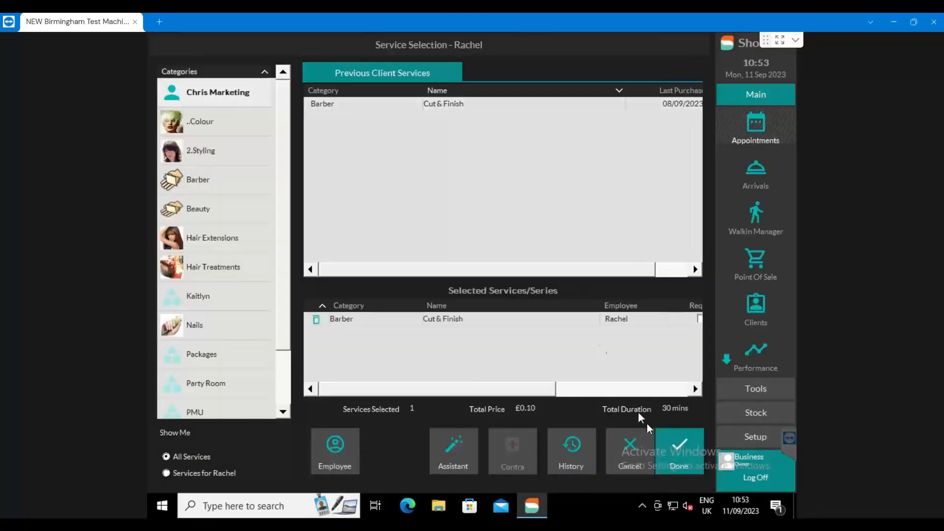
click(665, 446)
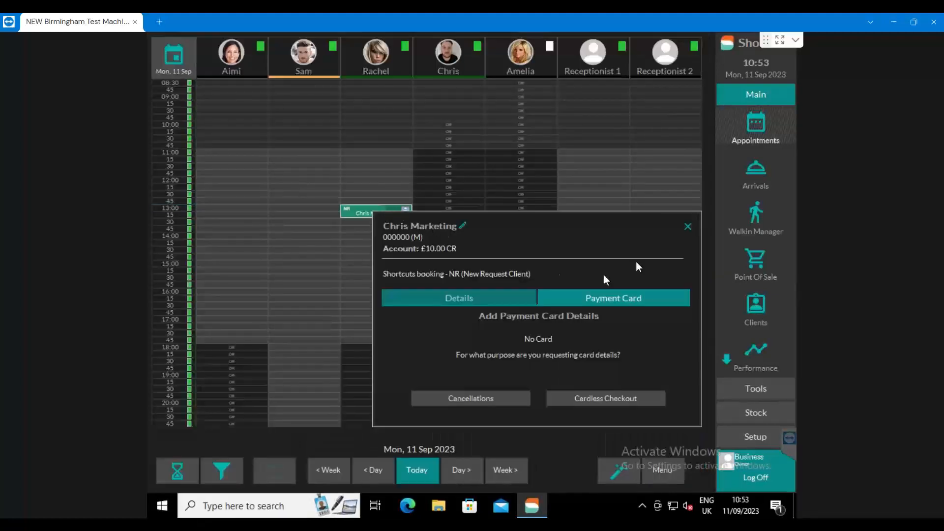
click(687, 227)
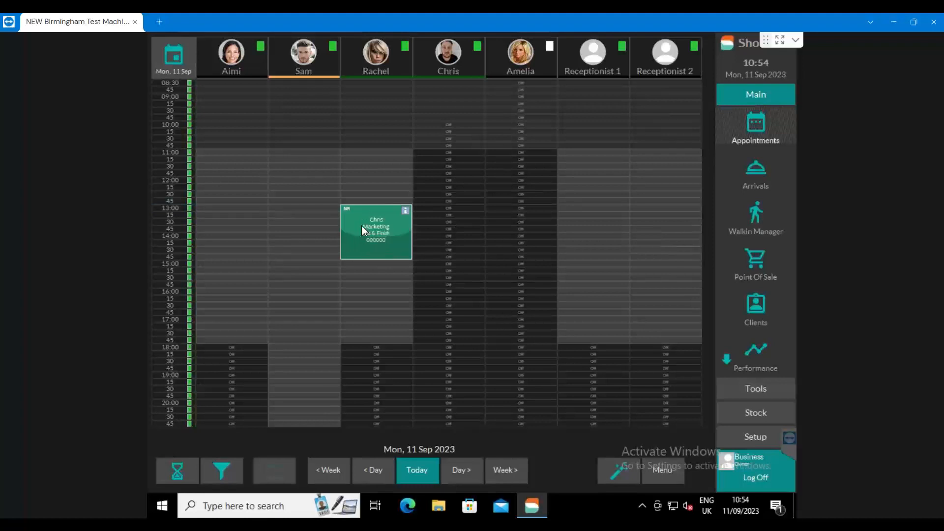
Check out the 13:00 appointment into a point of sale transaction, skipping the client's missing details.
right_click(362, 226)
click(401, 163)
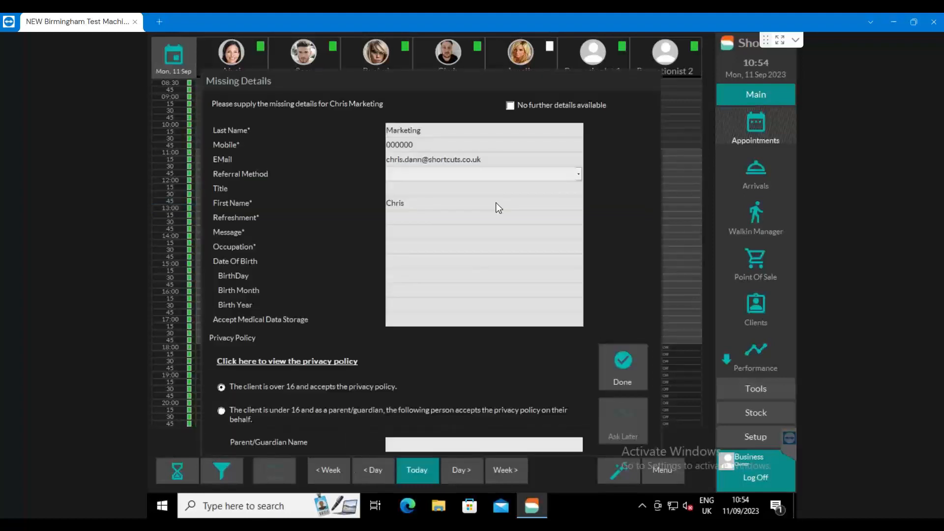
click(631, 415)
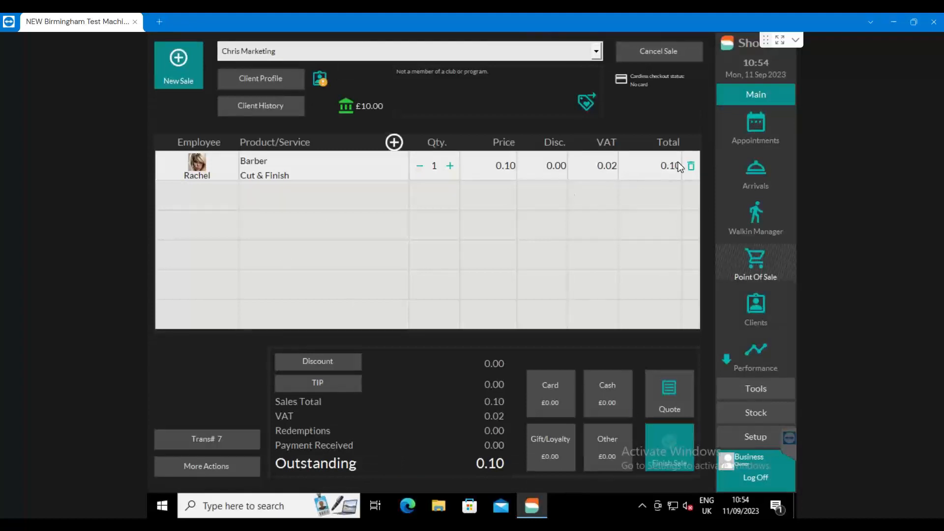
Remove the booked service line from the sale and add Cut & Finish again under the second listed employee, accepting the duplicate booking.
click(691, 167)
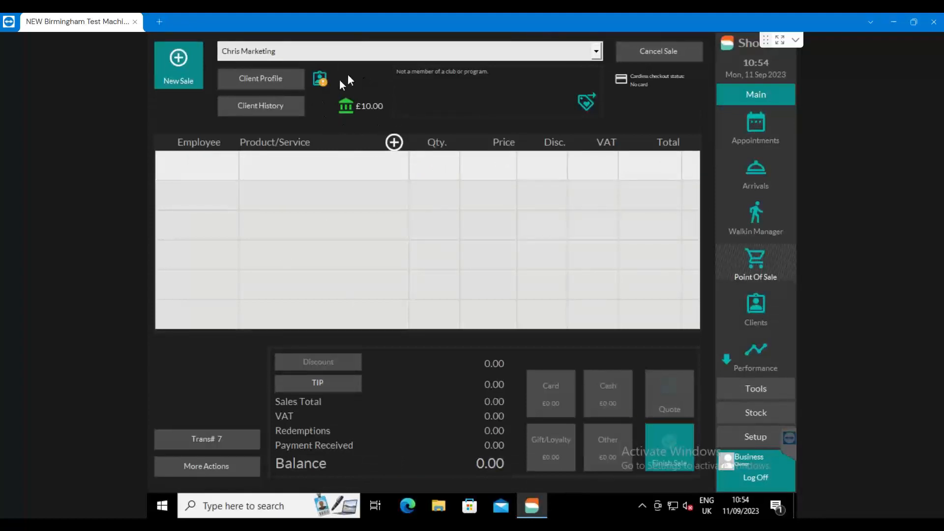
click(332, 156)
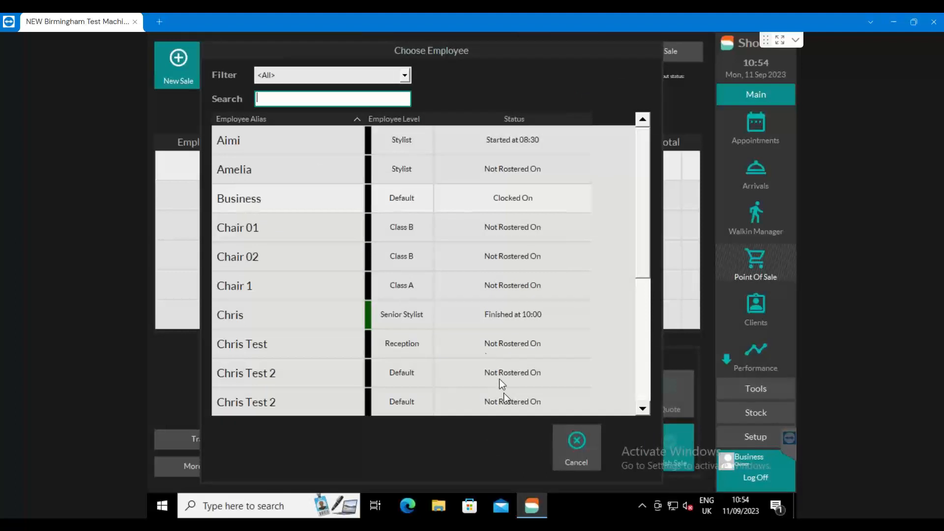
click(240, 172)
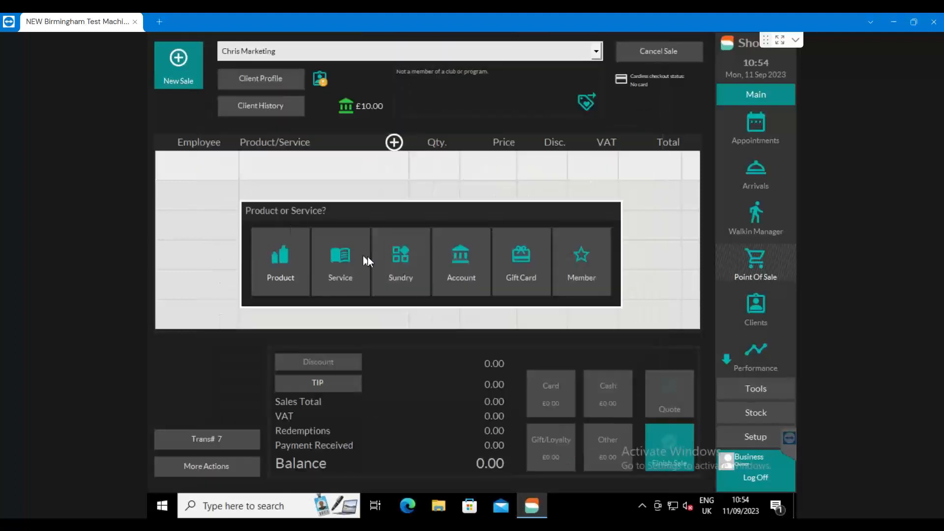
click(329, 264)
click(443, 104)
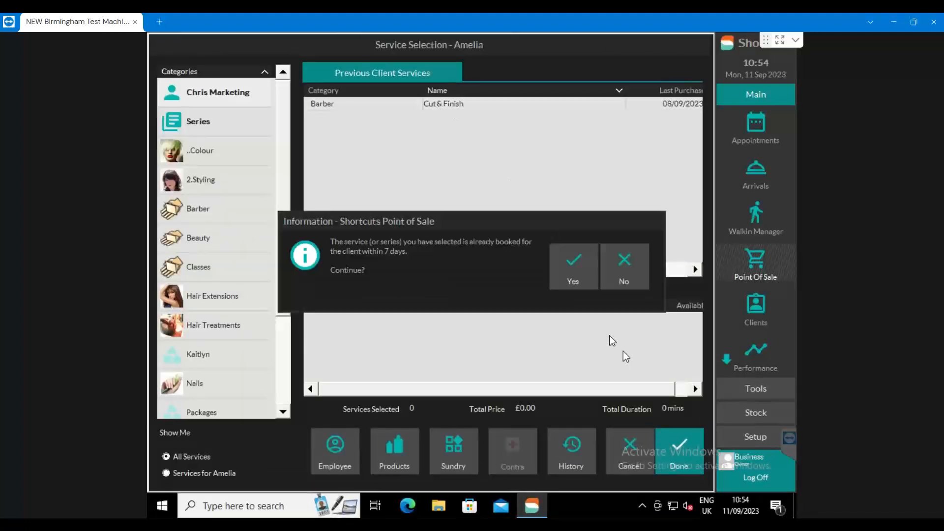
click(575, 275)
click(679, 445)
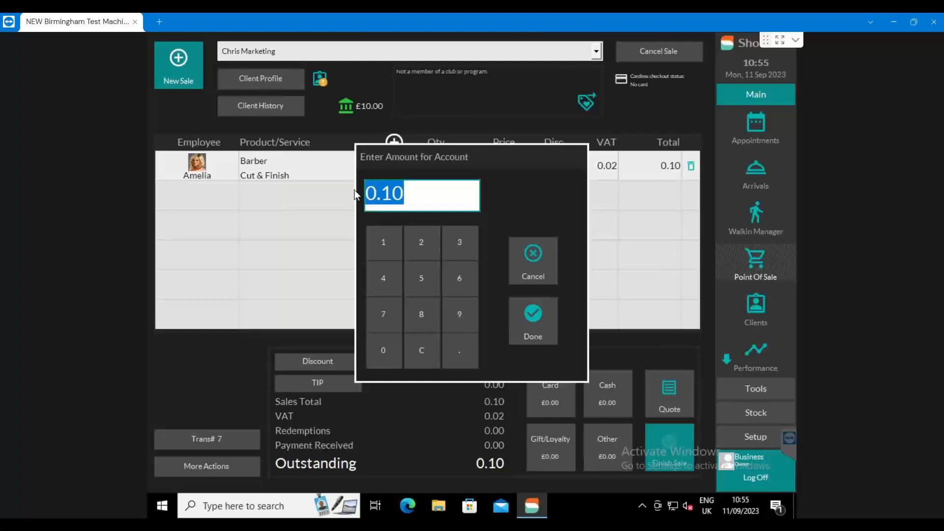
Charge the £0.10 sale to the client's account, finish it with no receipt, and dismiss the renewal reminder.
click(532, 312)
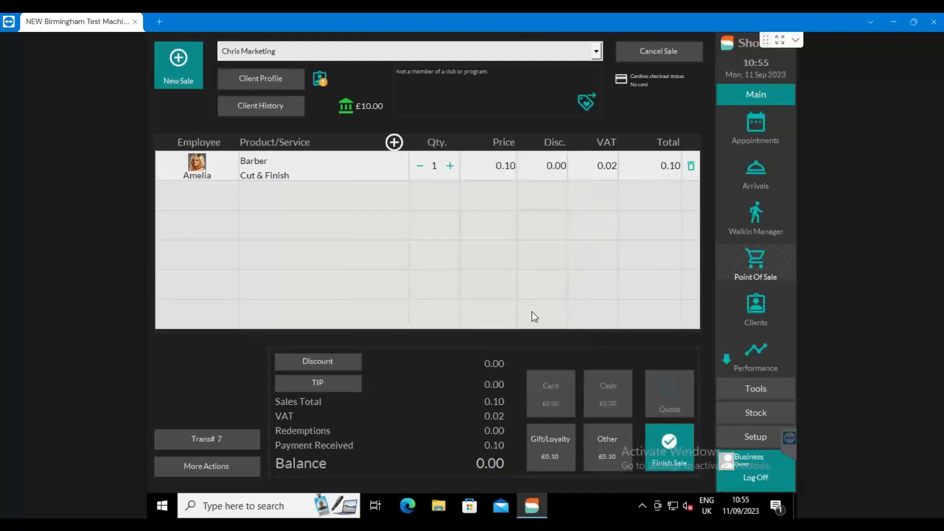
click(670, 441)
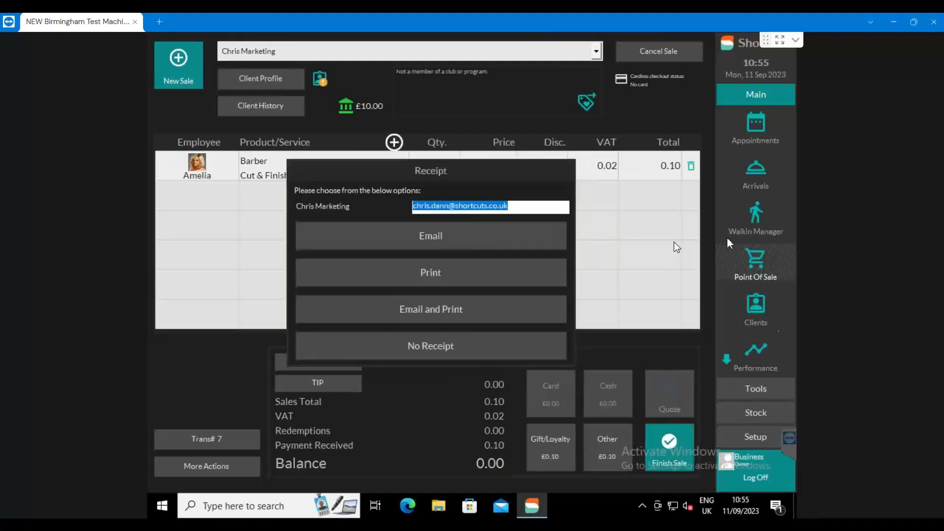
click(427, 348)
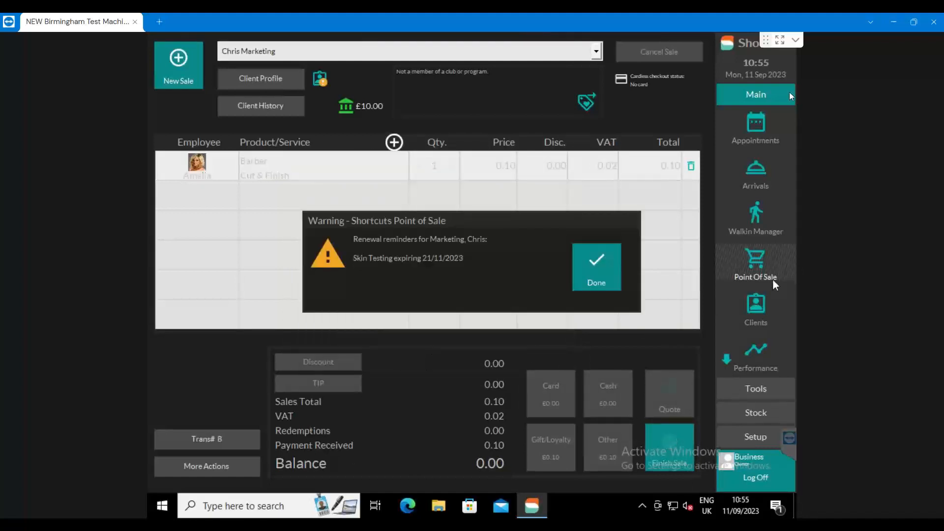
click(598, 263)
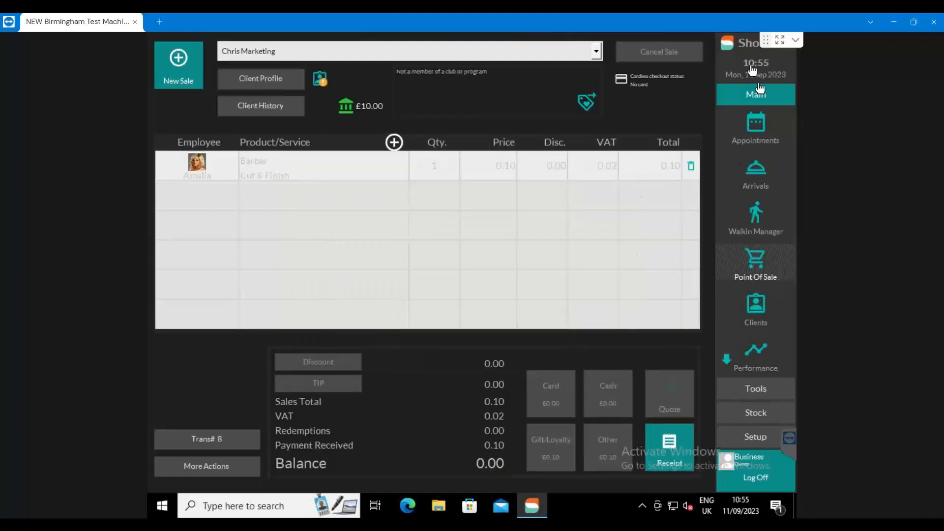
Check the marketing test client's account balance in the client list and return to the appointment book.
click(761, 305)
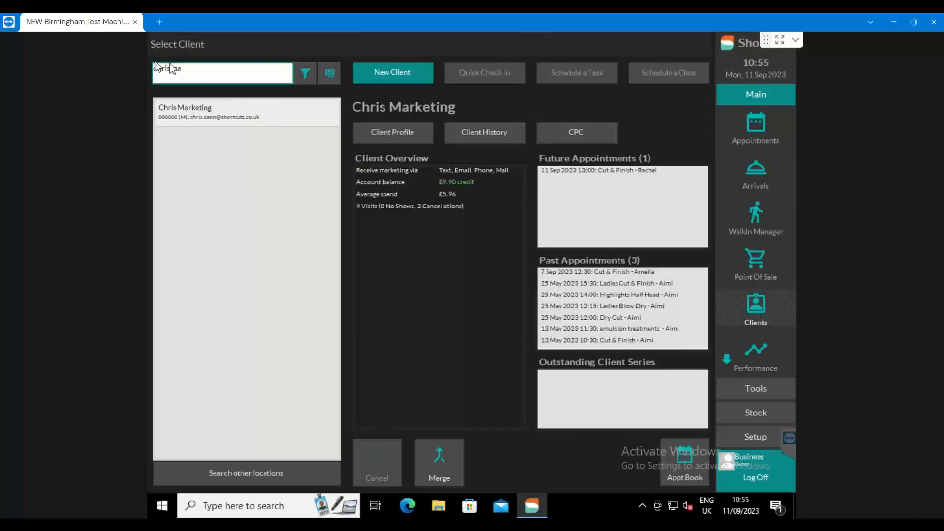
click(189, 77)
click(190, 108)
click(753, 124)
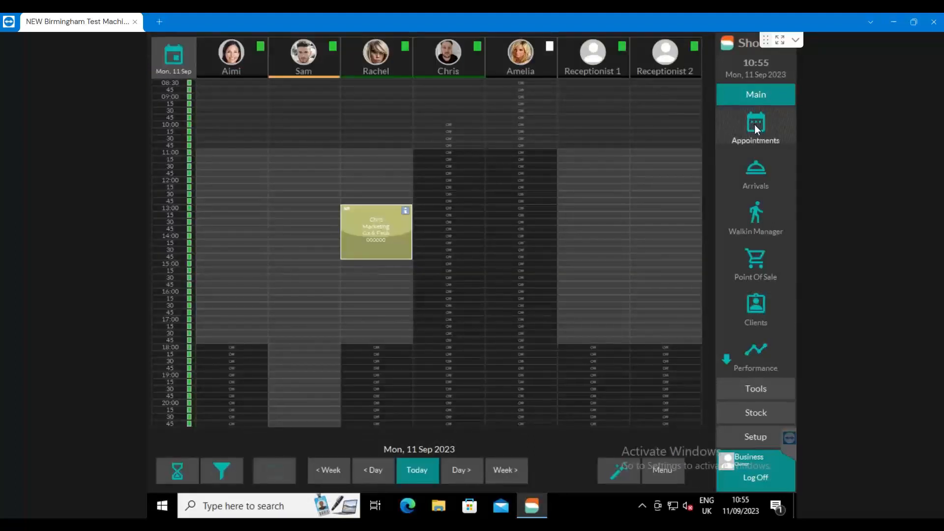
Run the Client Account Statements business report for the current day, 11 September 2023.
click(734, 391)
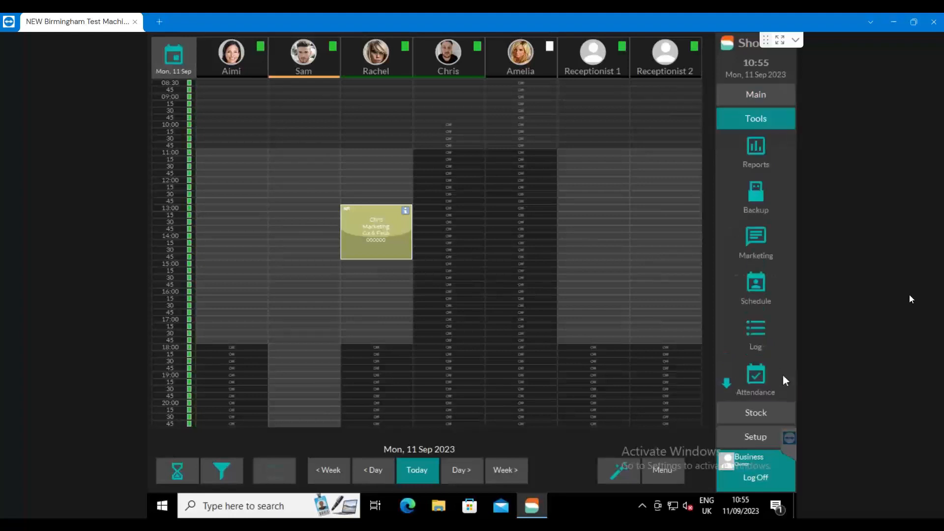
click(760, 144)
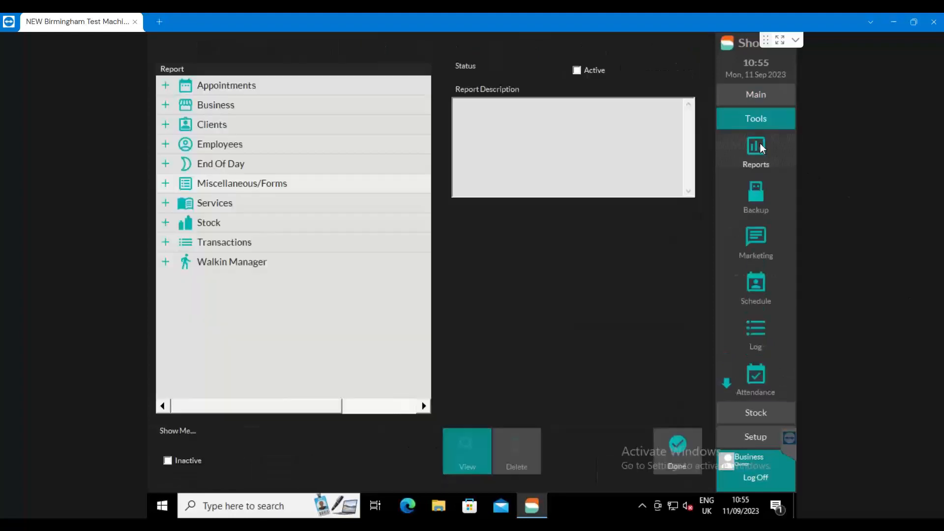
click(165, 105)
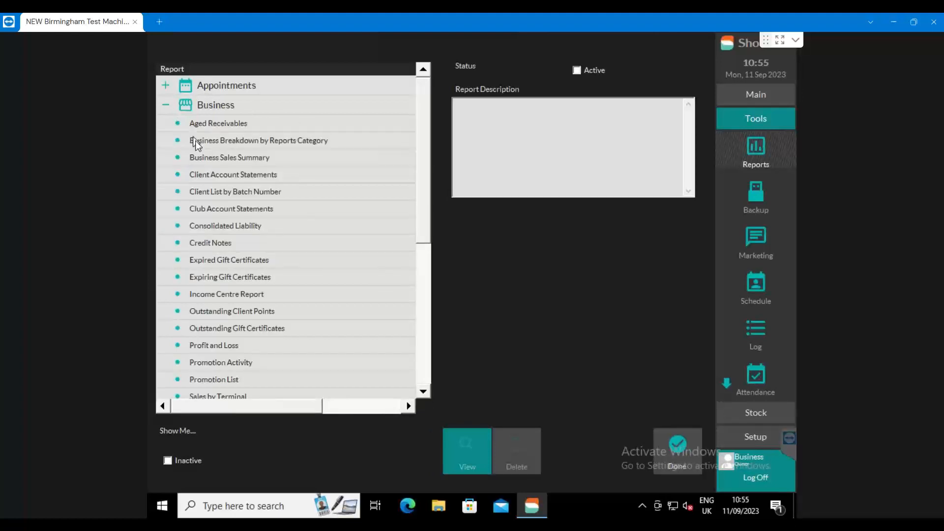
click(197, 180)
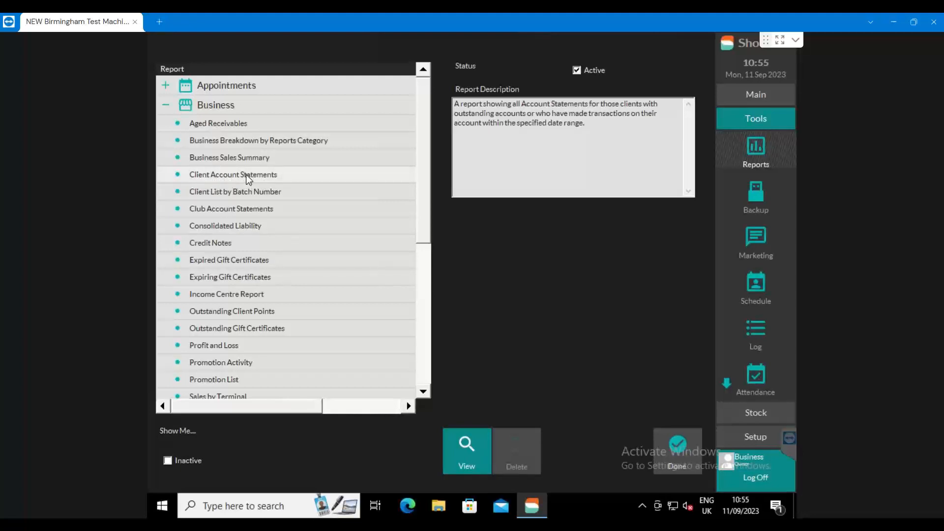
click(459, 448)
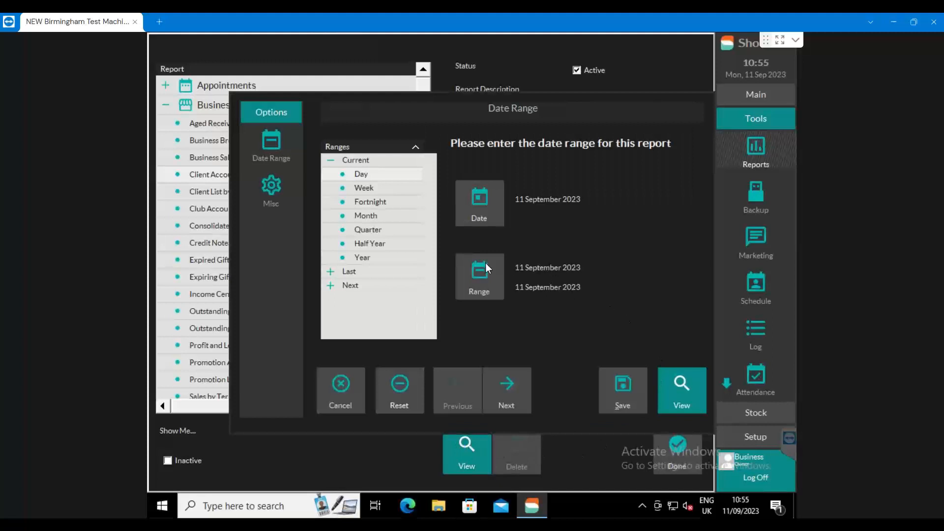
click(665, 383)
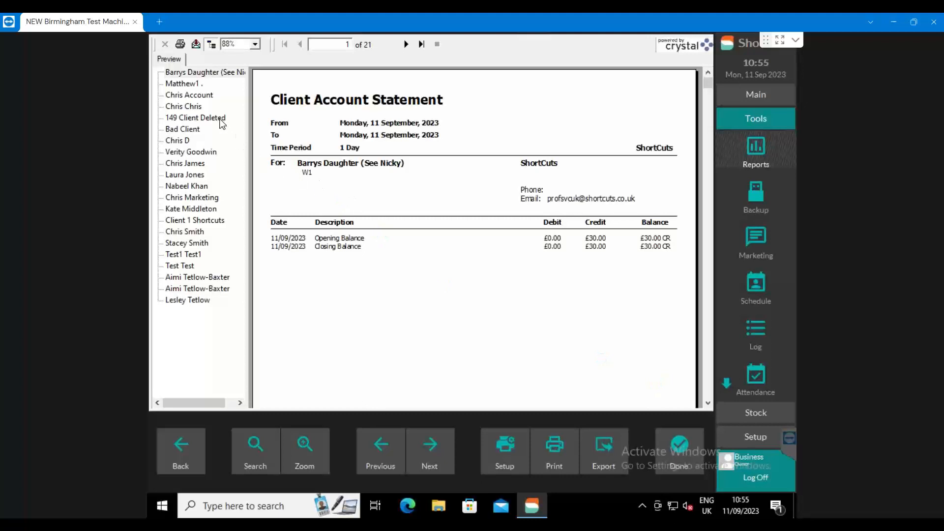
Examine the marketing test client's account statement for its debits, credits and balances, and close the report.
click(193, 198)
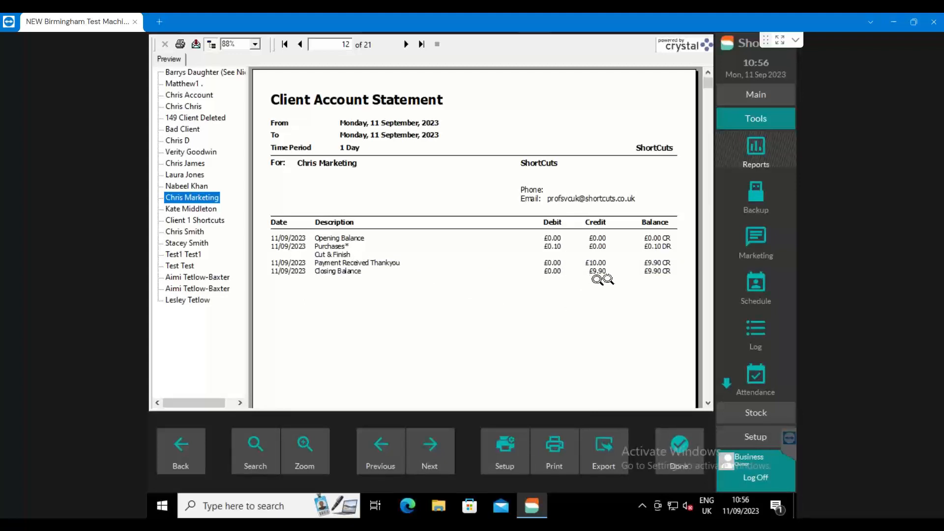
click(652, 271)
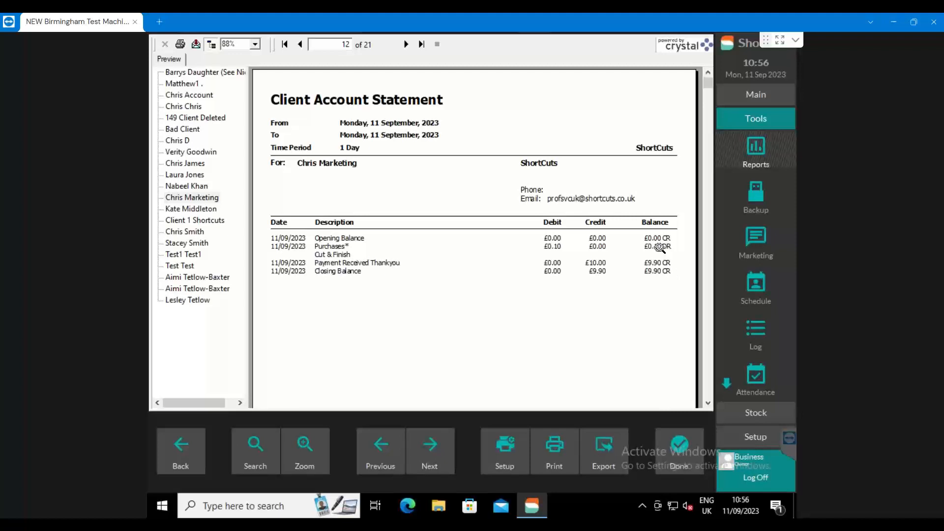
click(677, 442)
click(669, 437)
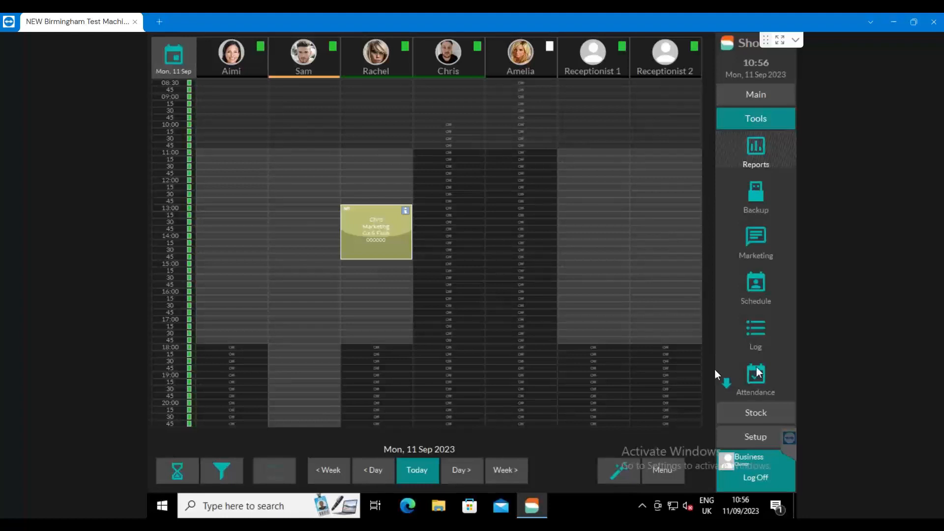
Run the End Of Day Trading Summary report for the current day, examine its takings, sales and account payments, and close it.
click(760, 148)
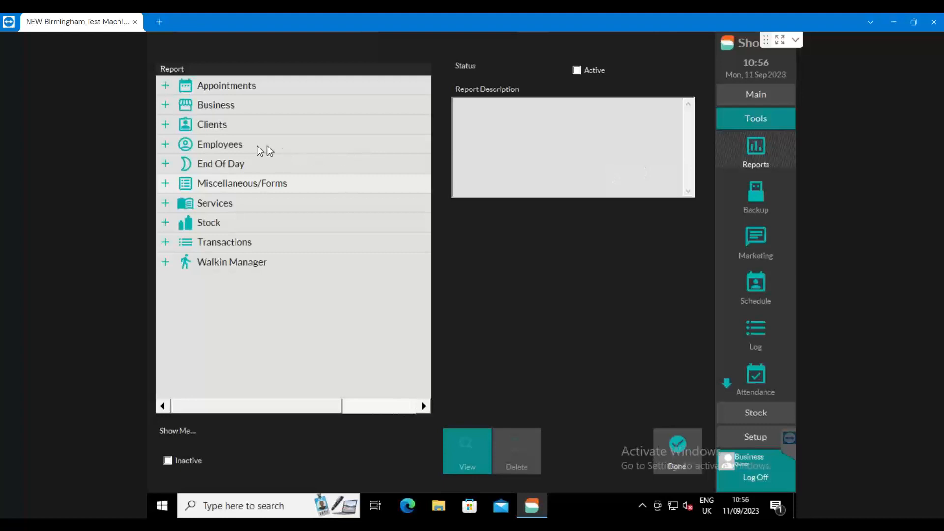
click(166, 164)
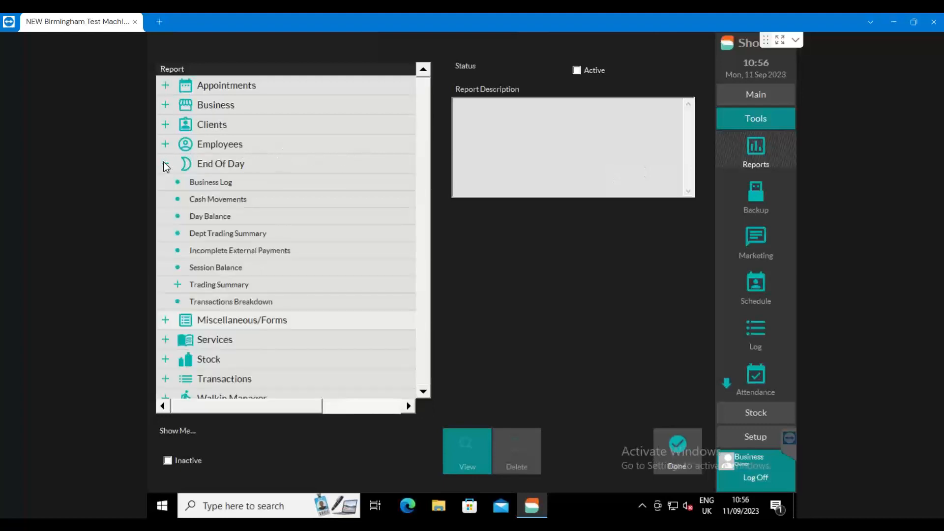
click(198, 284)
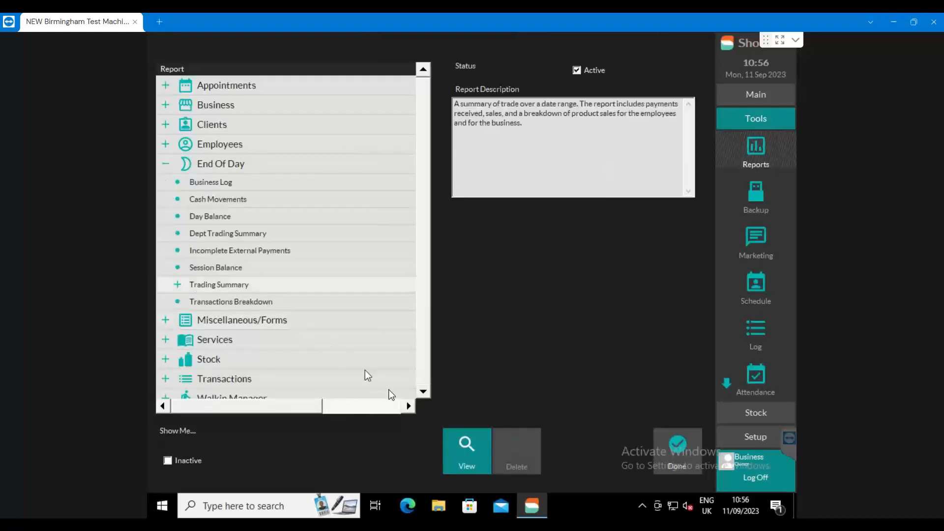
click(471, 456)
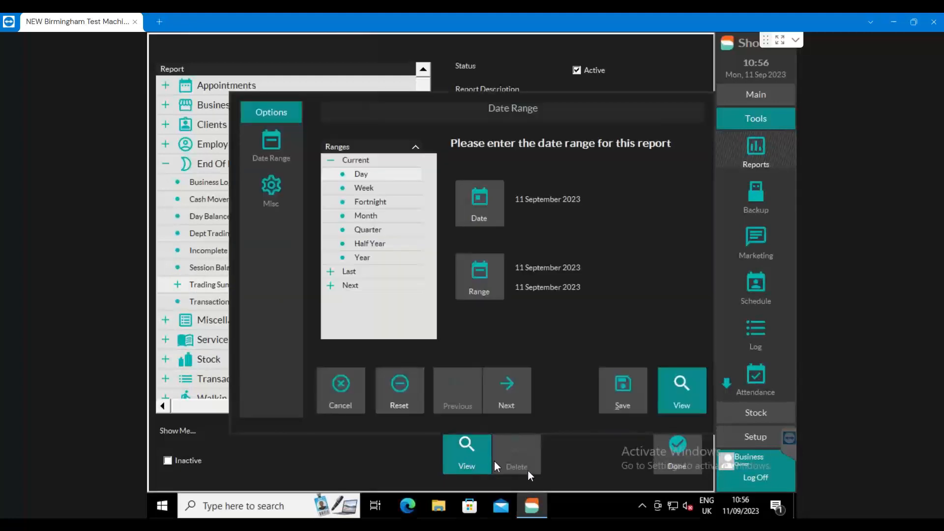
click(681, 389)
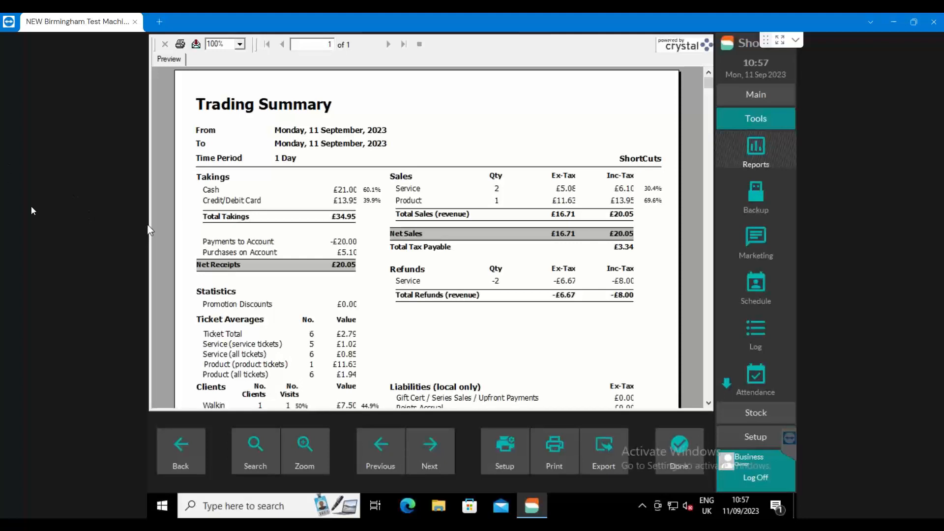
click(669, 453)
click(677, 445)
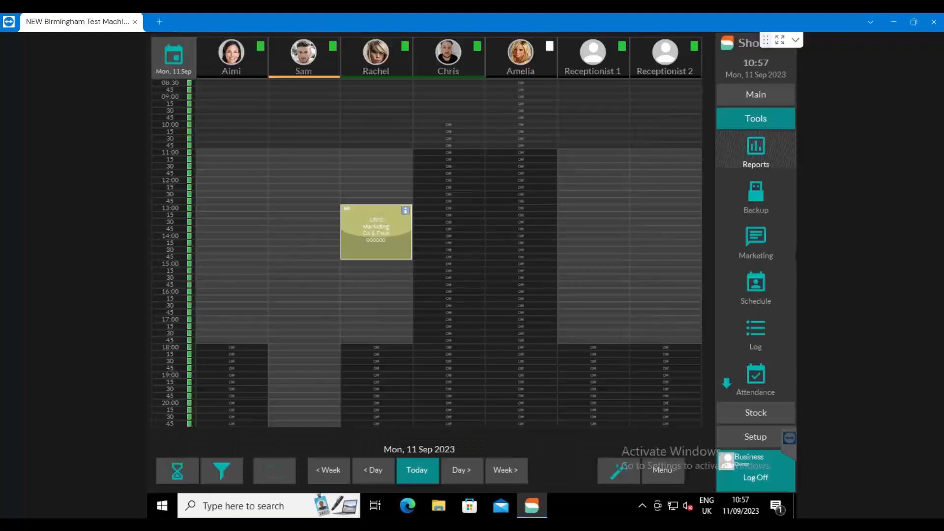